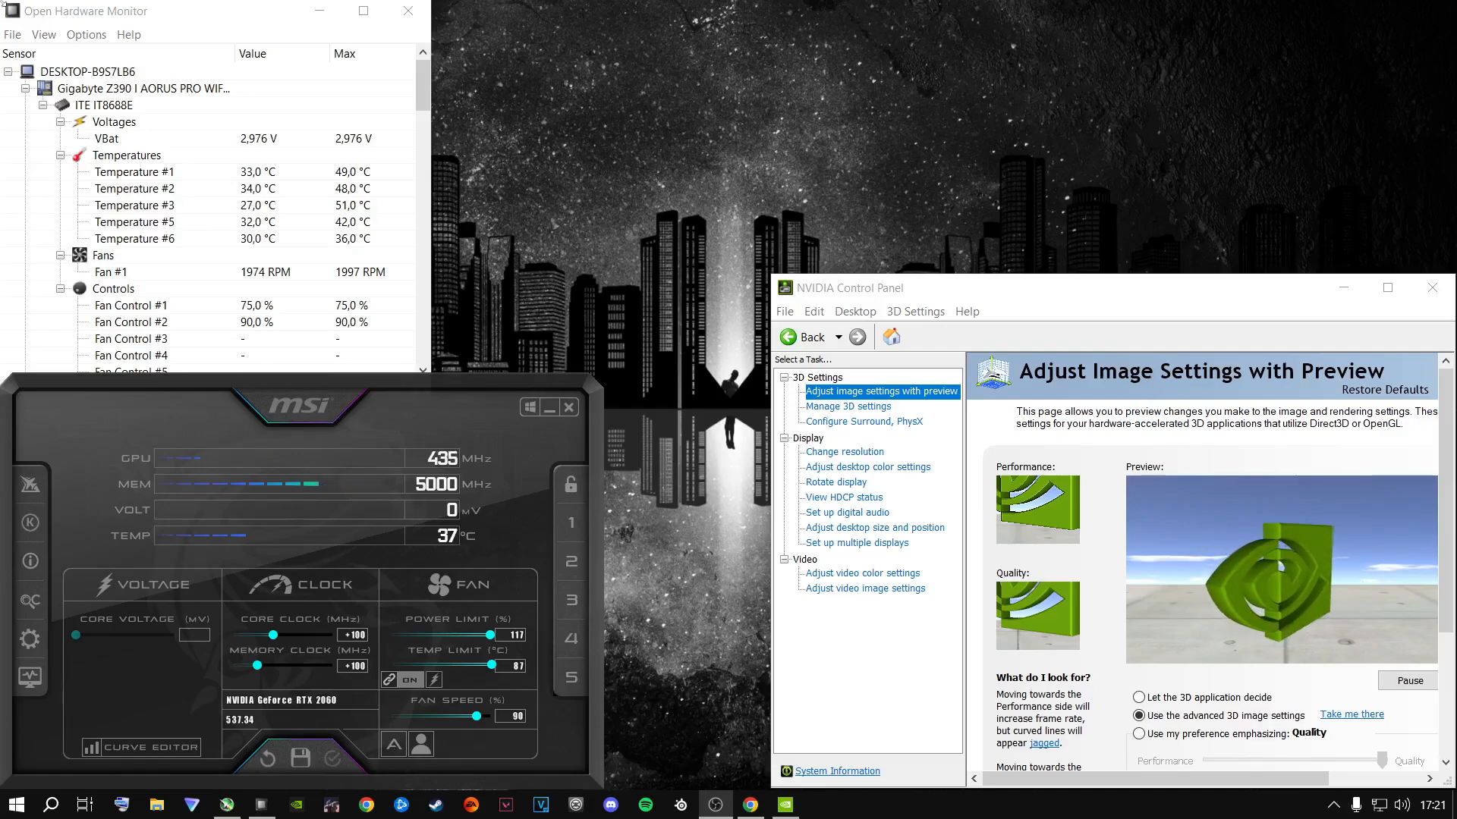
Look through the full Your members list on the YouTube Studio memberships page and return to its beginning
left_click_drag(3, 4, 425, 1)
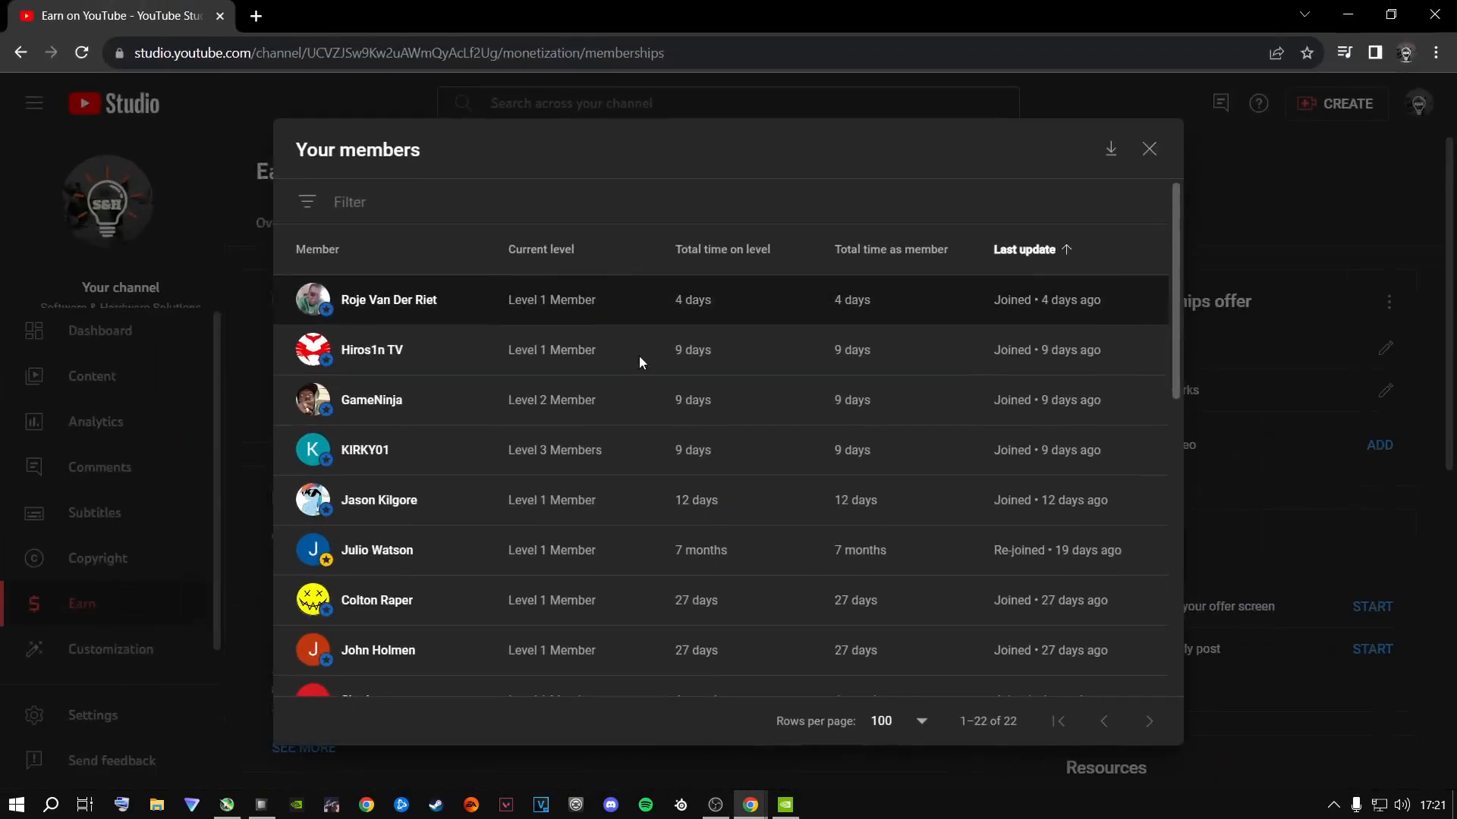
left_click_drag(1180, 264, 1181, 555)
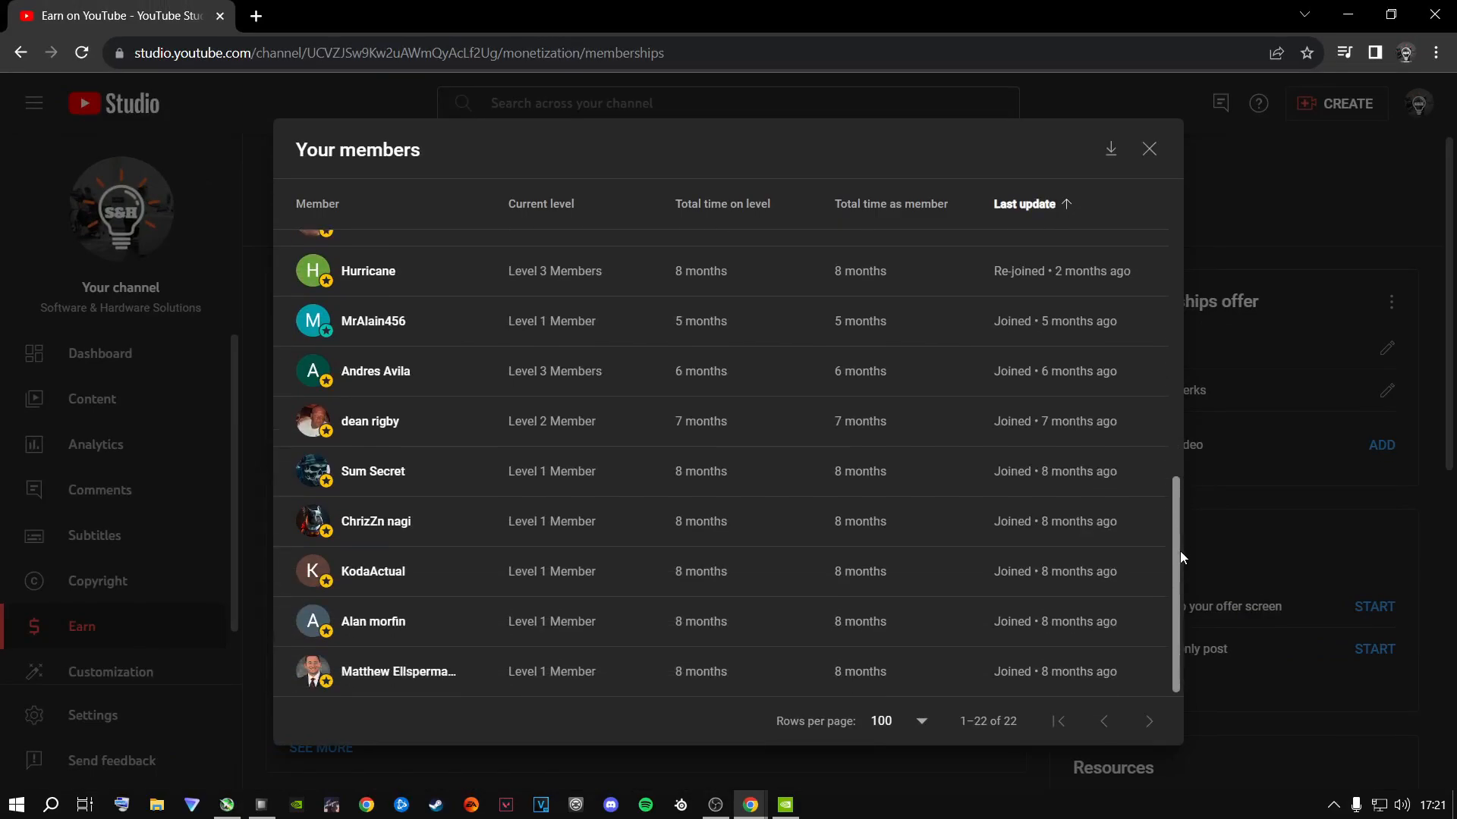
left_click_drag(1177, 581, 1180, 238)
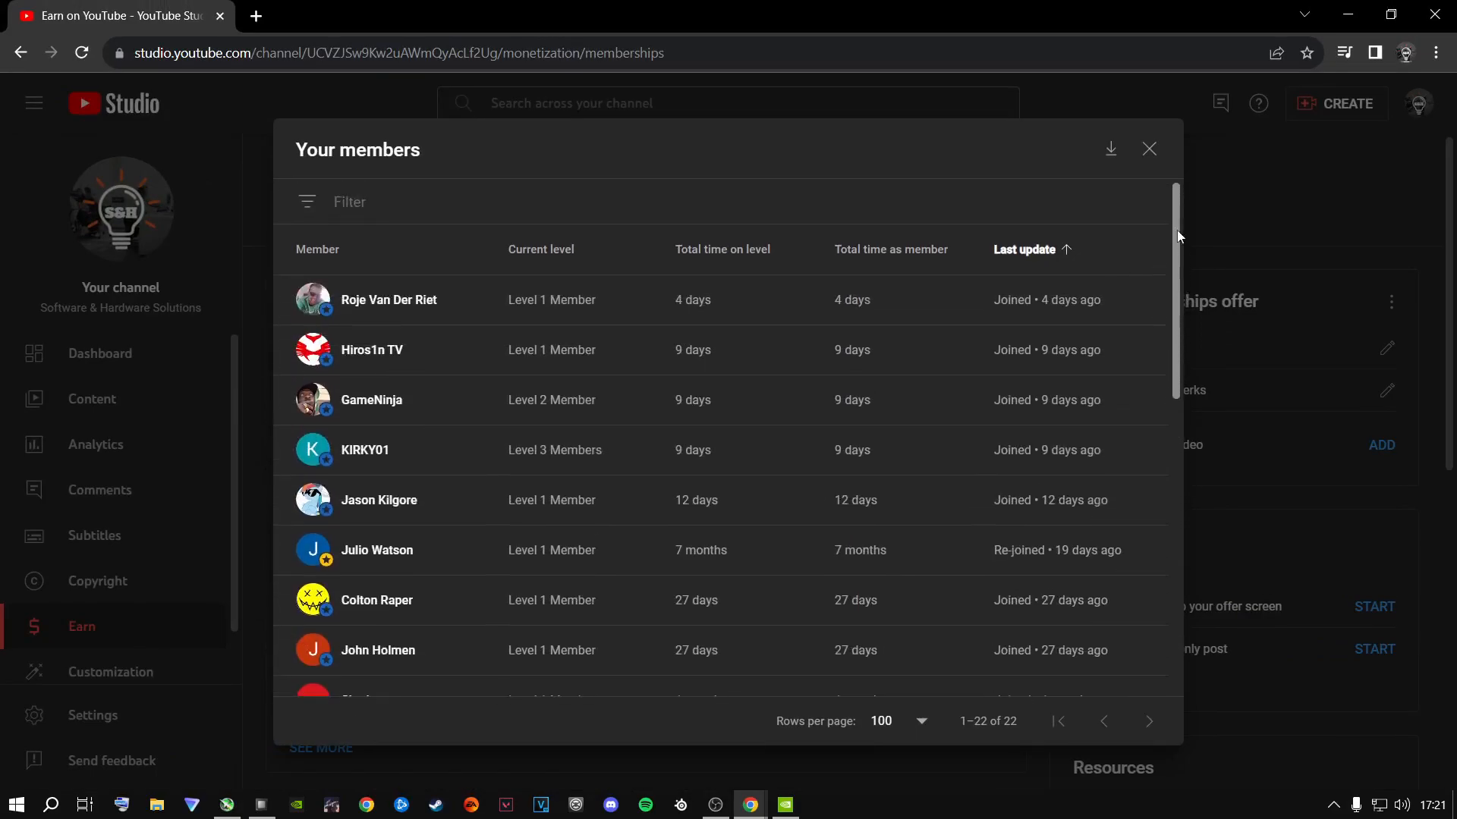
left_click_drag(592, 6, 0, 189)
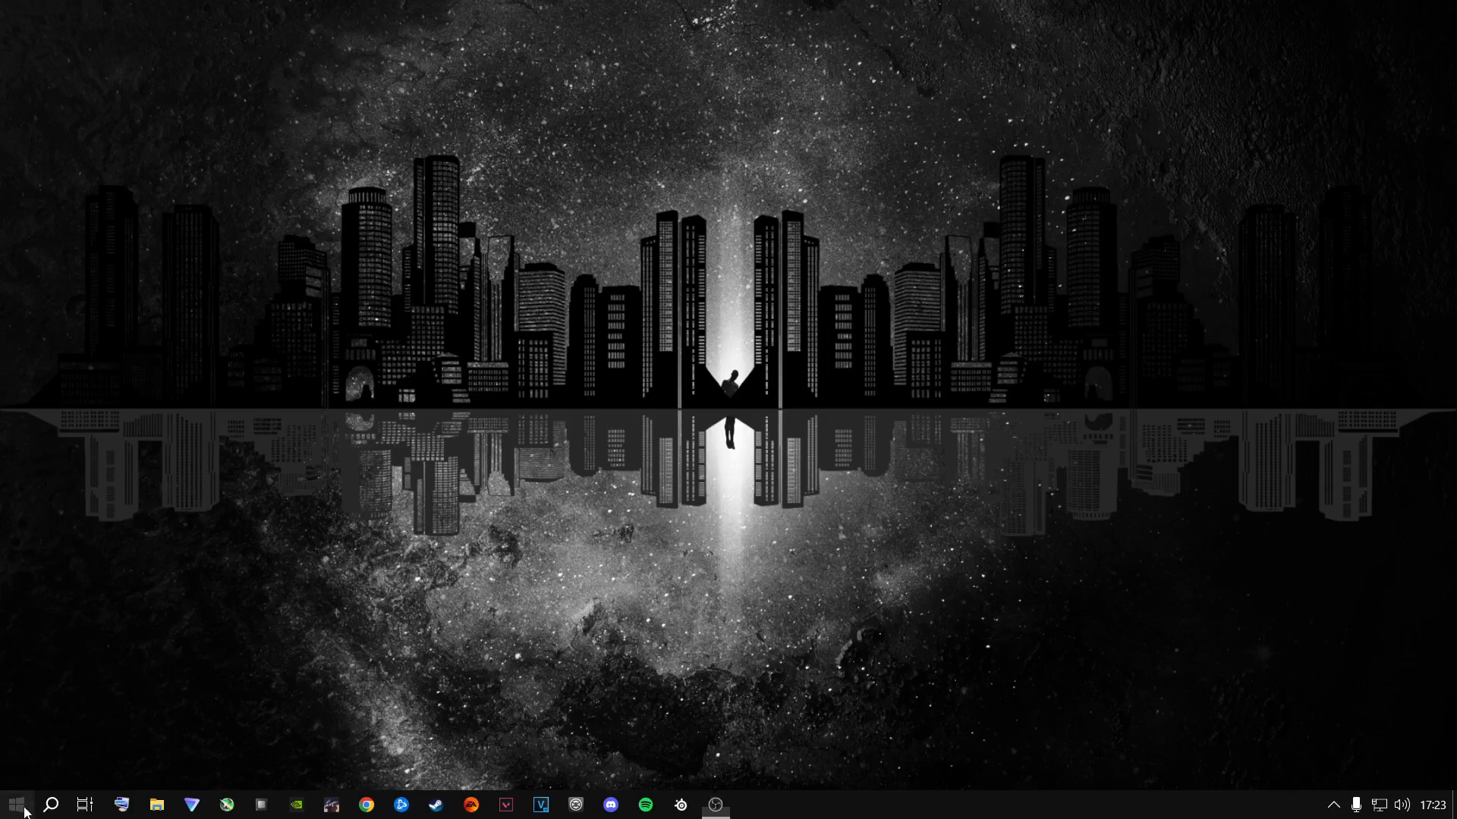
Open Windows Settings and run a check for updates on the Windows Update page of Update & Security
left_click(17, 804)
left_click(32, 722)
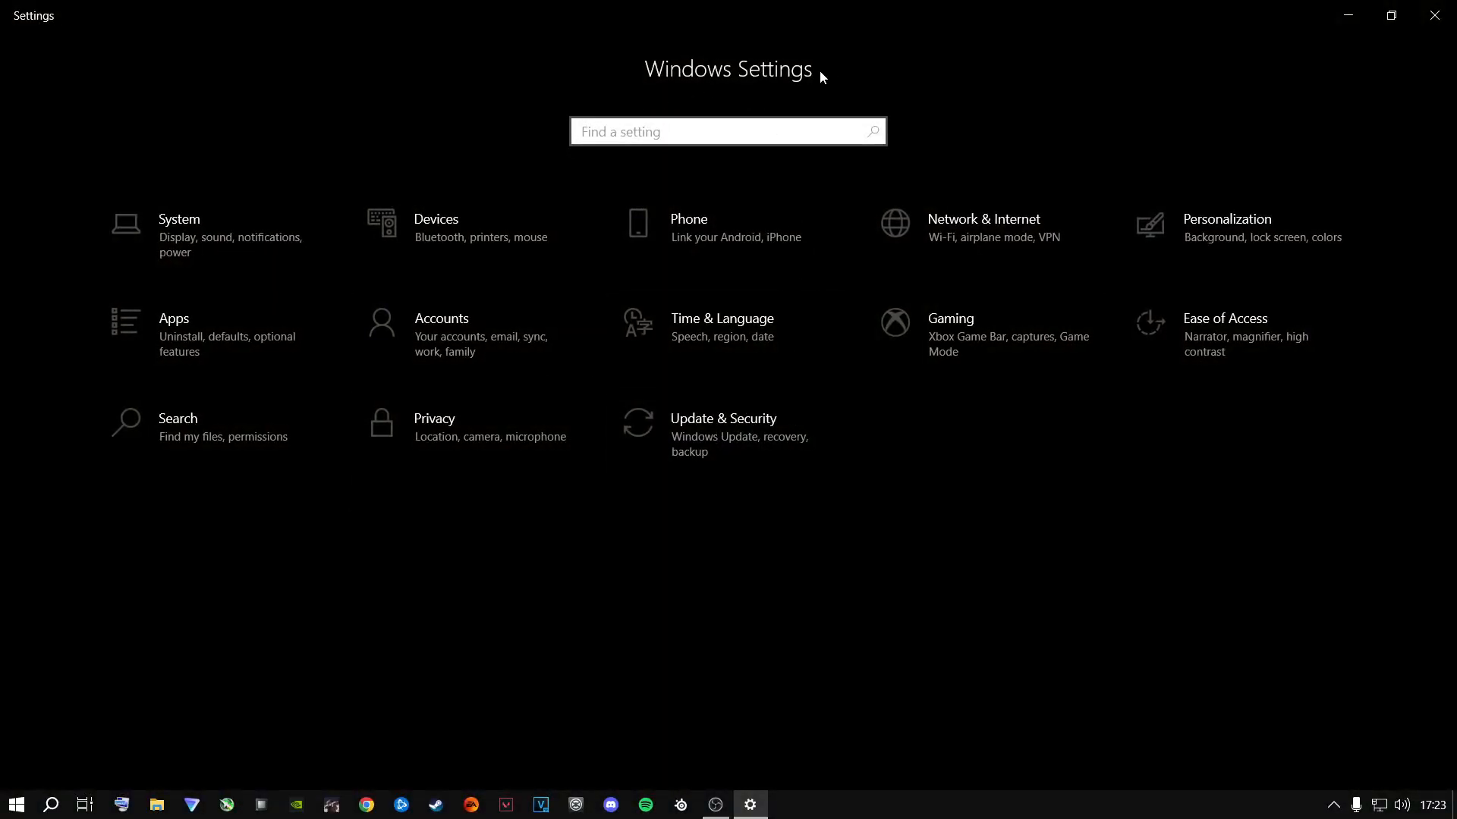
left_click(50, 804)
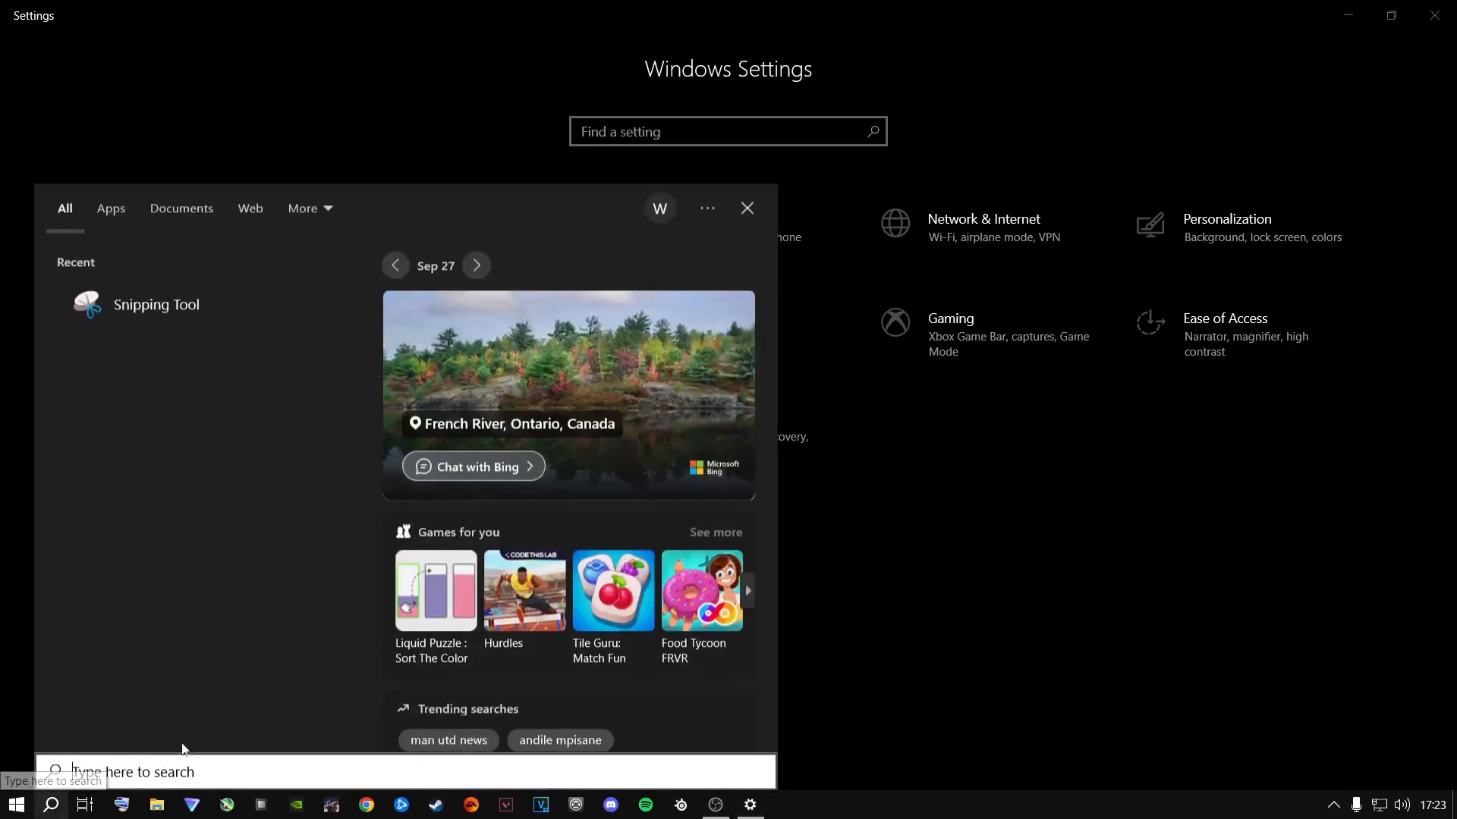
left_click(844, 621)
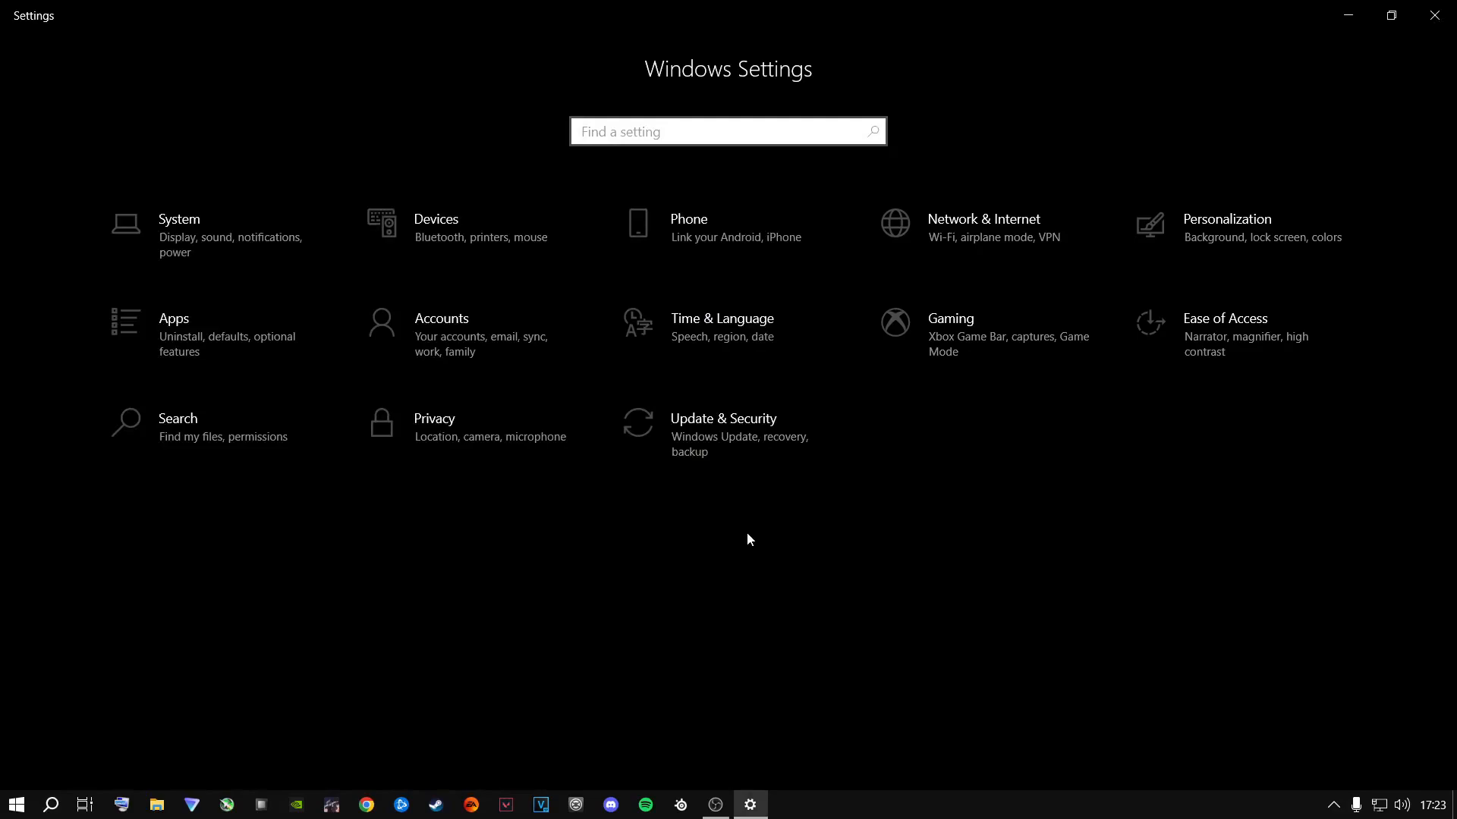
left_click(711, 446)
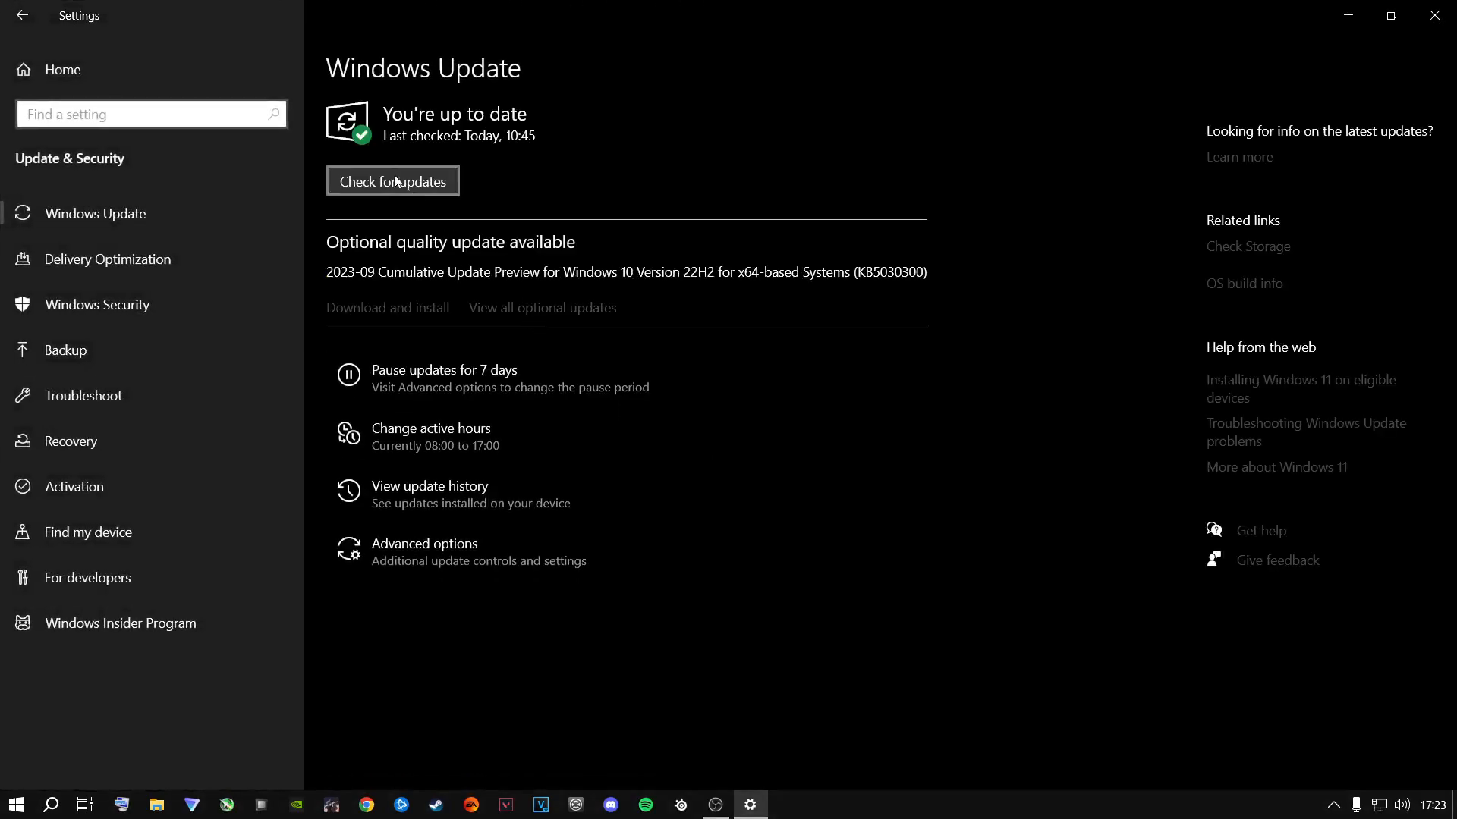
left_click(393, 182)
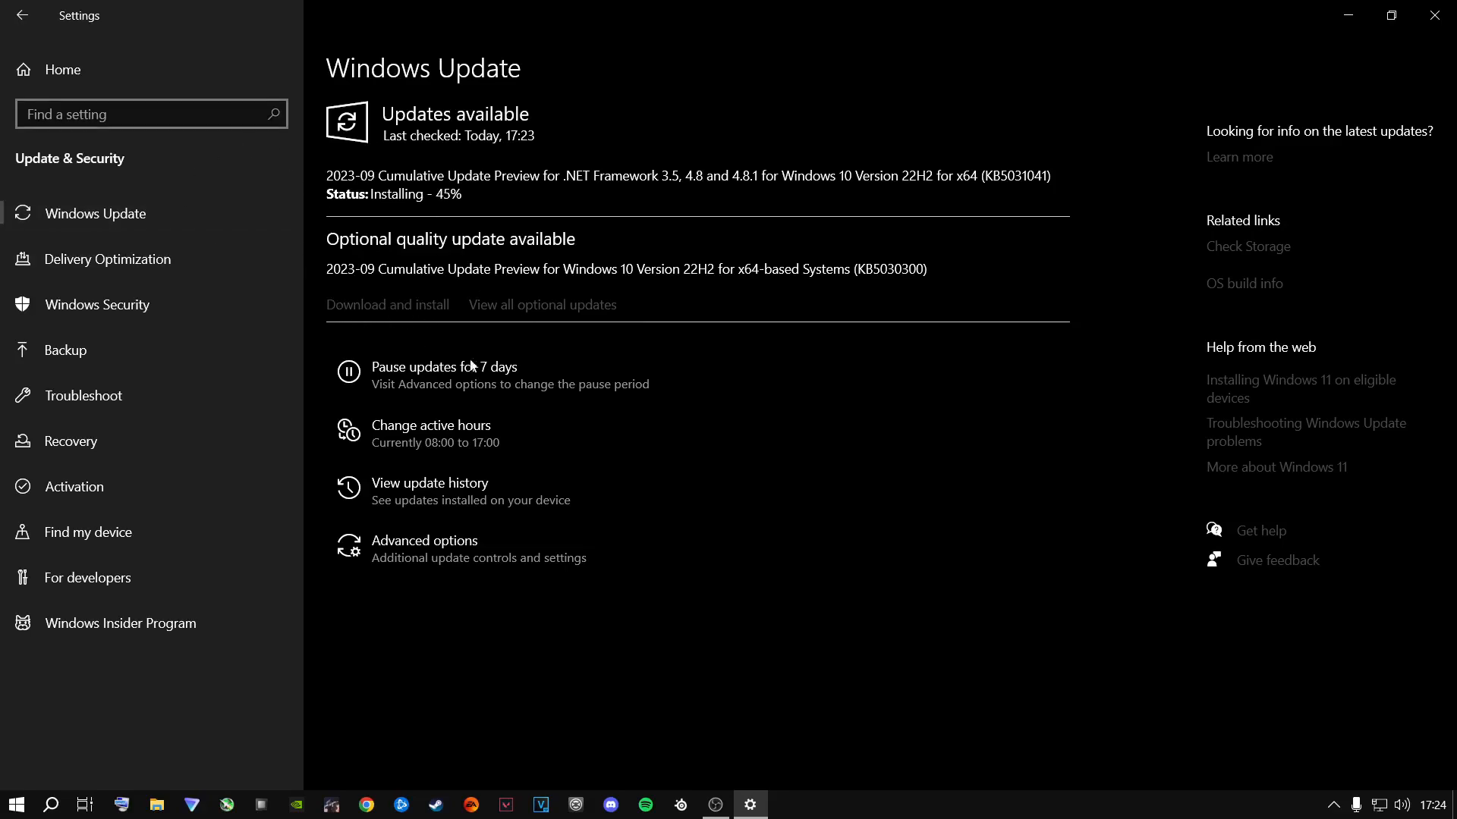
Open the Background apps page in the Privacy settings, switch background running on and turn it off again
left_click(90, 72)
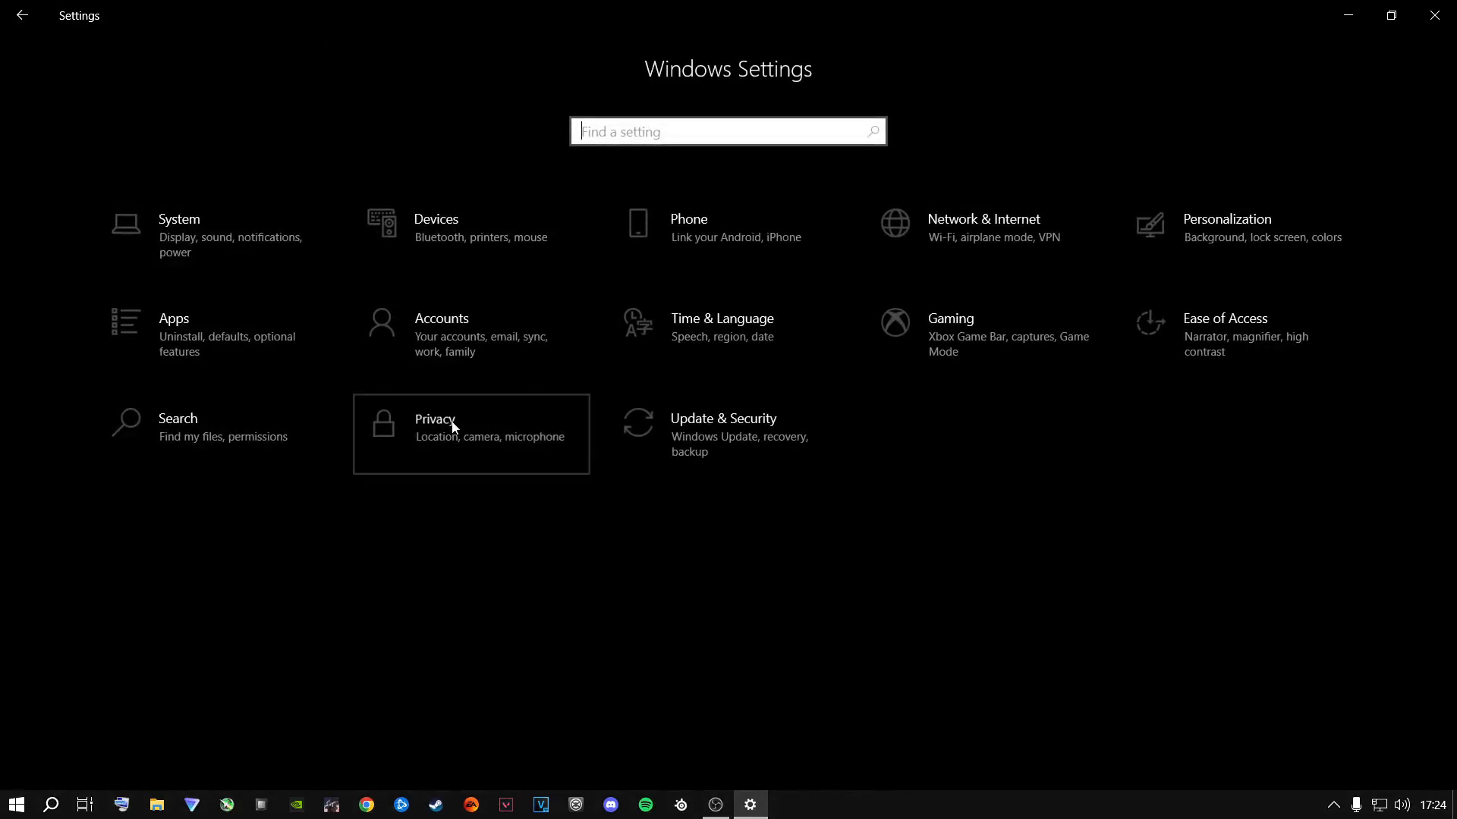
left_click(453, 427)
scroll(125, 471, "down", 10)
scroll(129, 500, "down", 2)
left_click(109, 447)
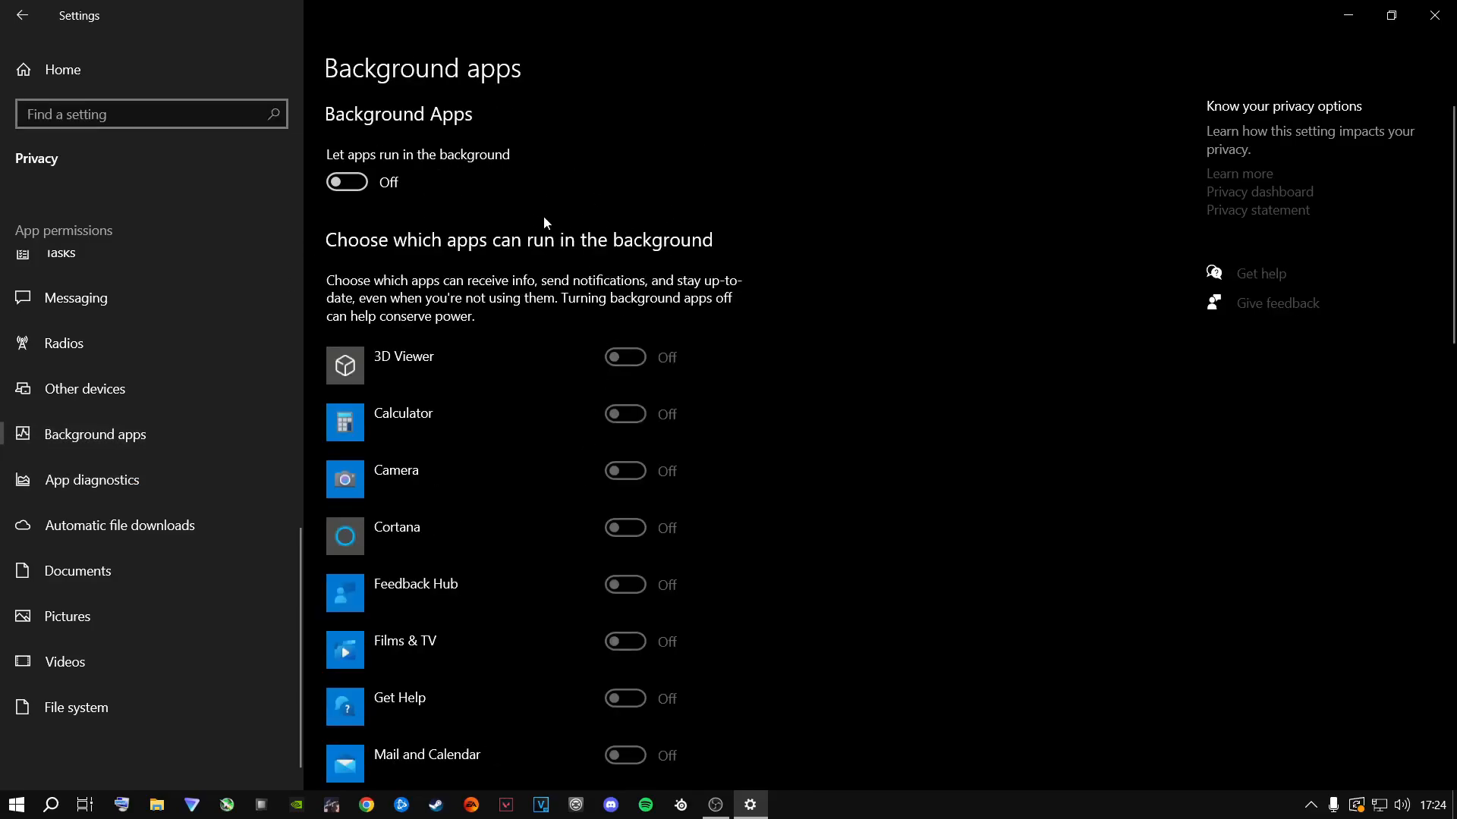
left_click(348, 186)
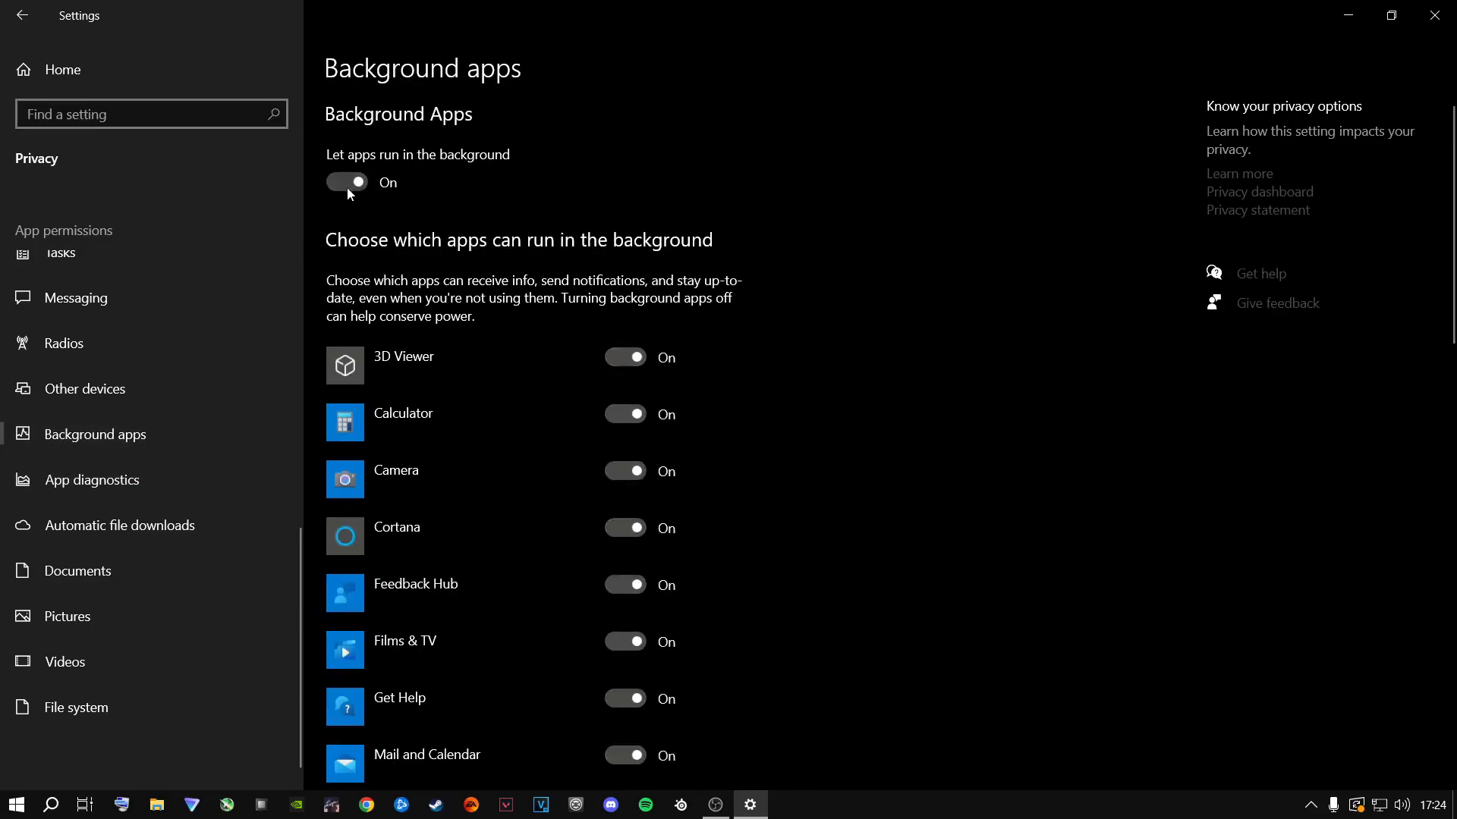
left_click(348, 186)
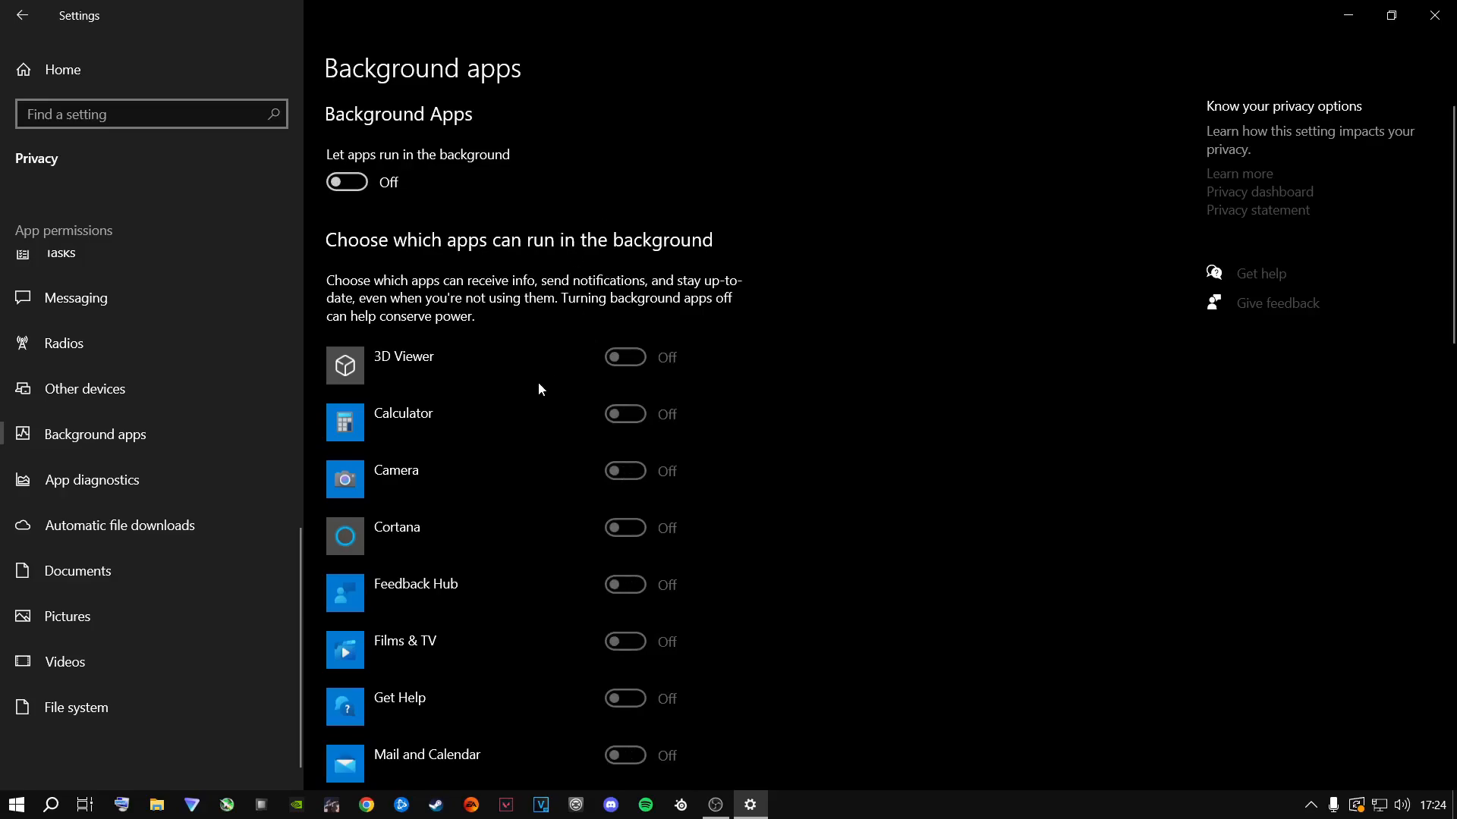
Look through the individual apps on the Background apps page, briefly switching background running on and off again
scroll(539, 388, "down", 15)
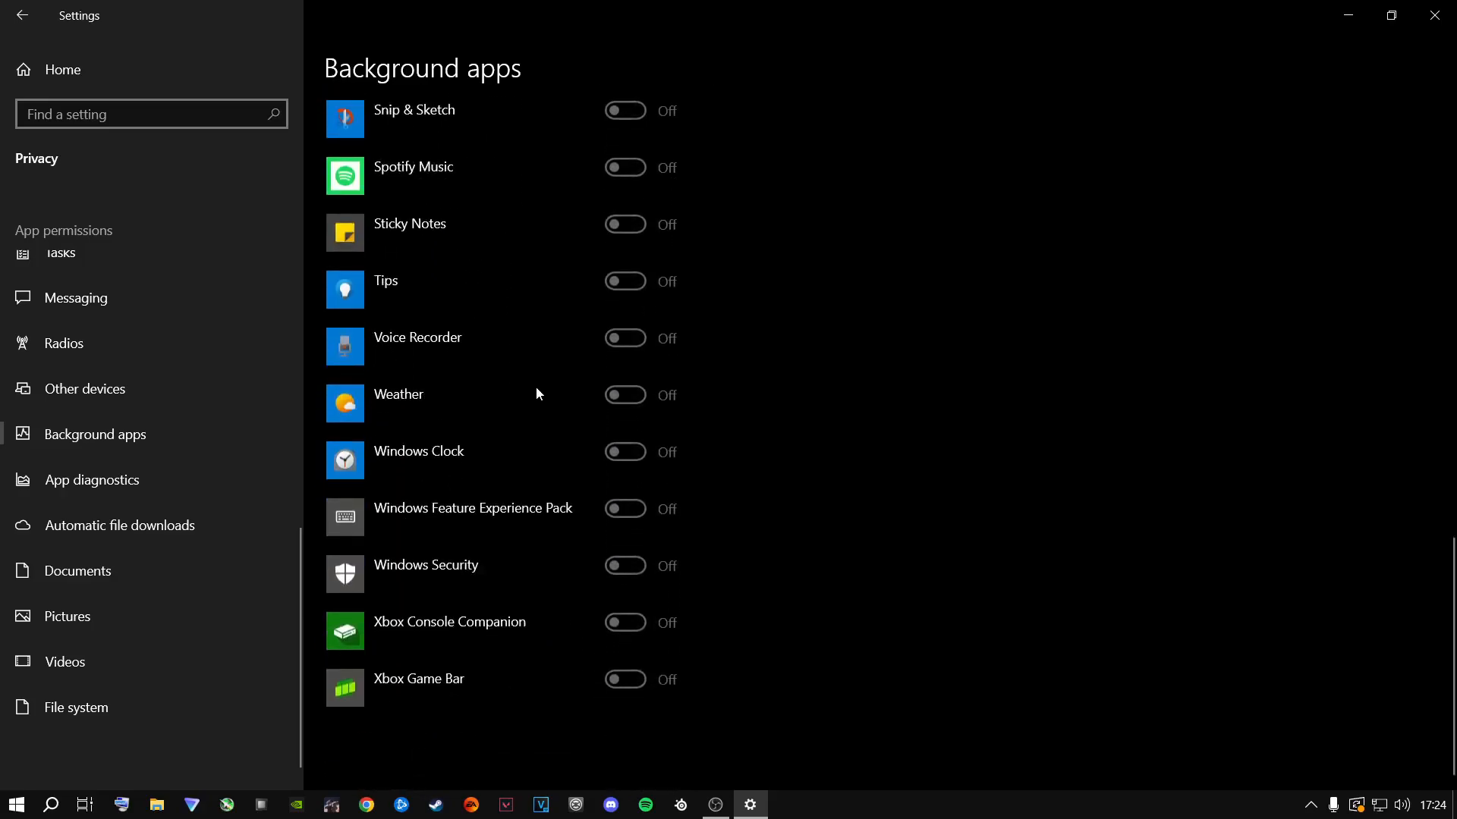
scroll(536, 393, "up", 15)
scroll(534, 398, "down", 10)
scroll(534, 396, "down", 5)
scroll(534, 399, "up", 15)
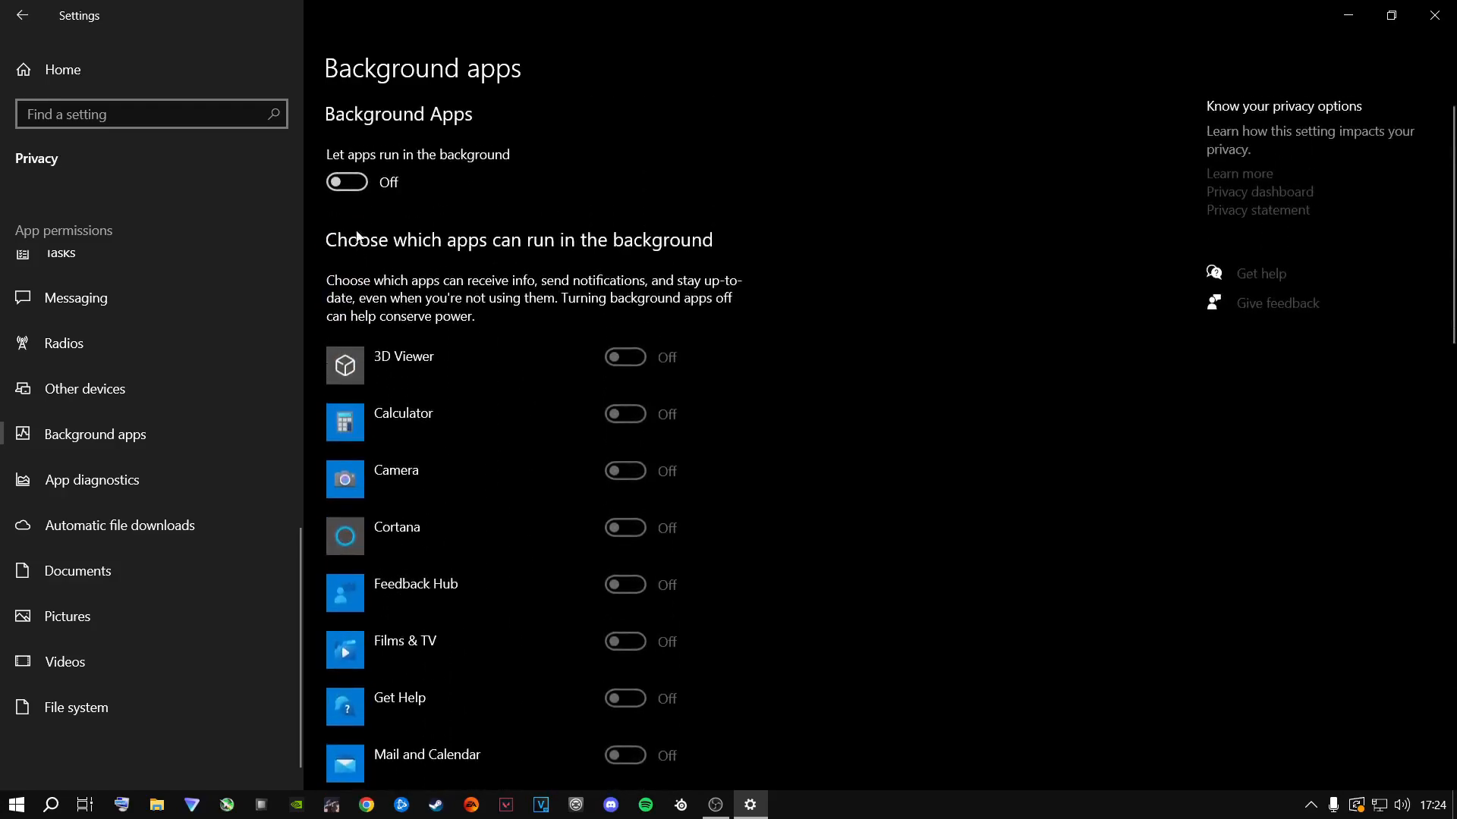
left_click(346, 189)
left_click(346, 191)
scroll(455, 341, "down", 15)
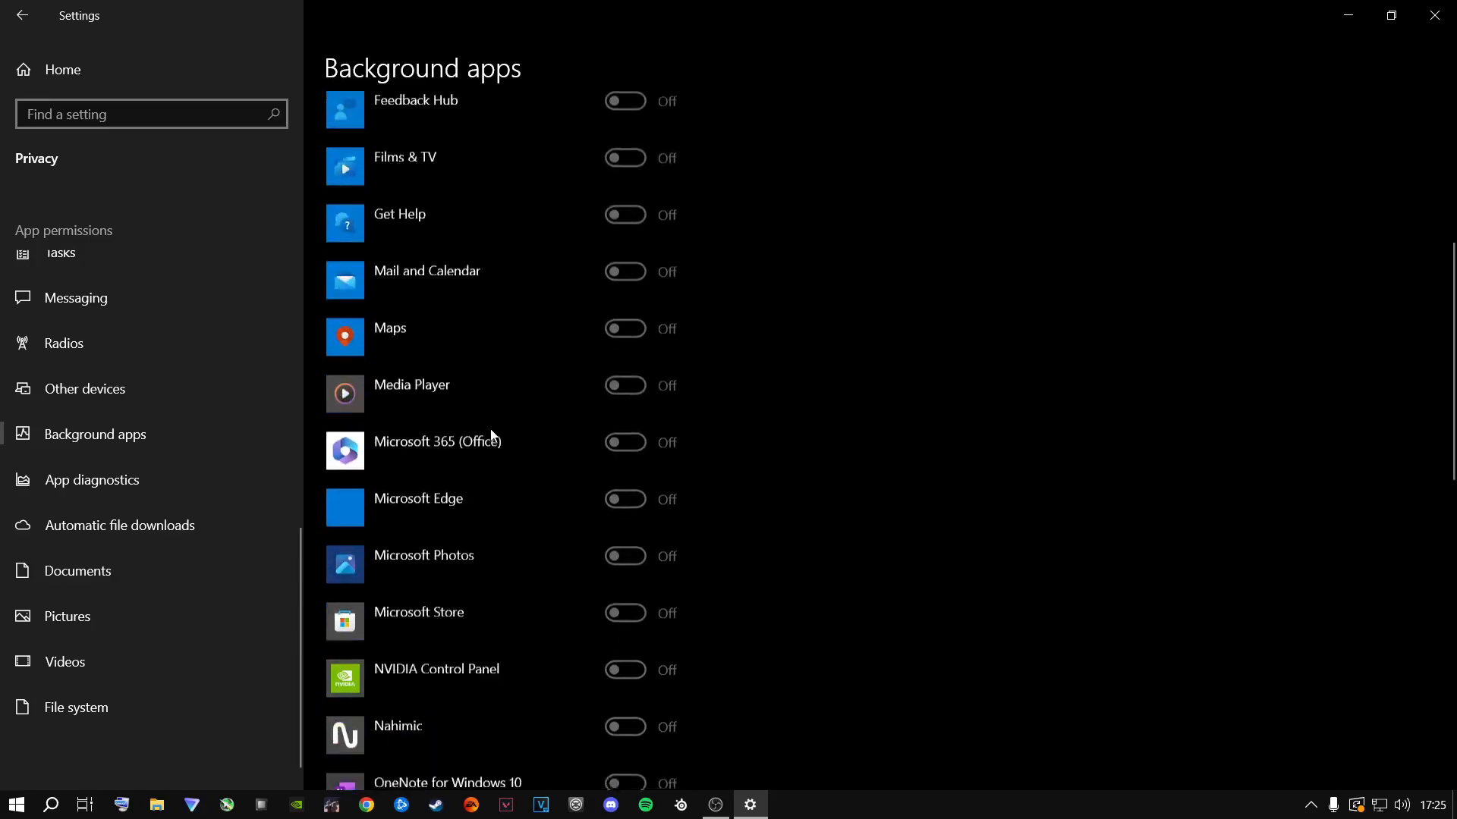
scroll(499, 461, "up", 15)
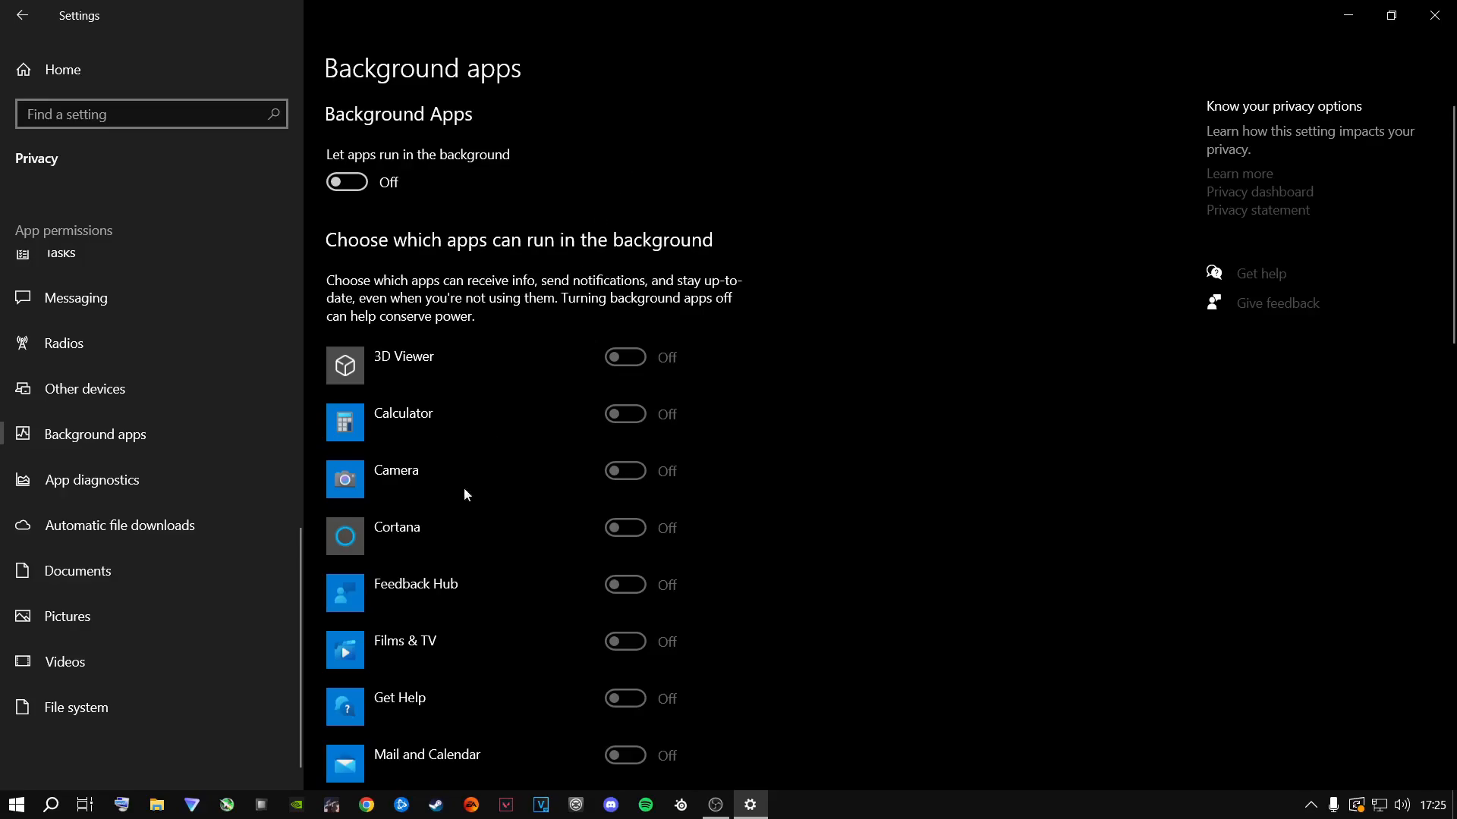
scroll(475, 485, "down", 15)
scroll(477, 509, "up", 9)
scroll(475, 511, "up", 10)
left_click(348, 182)
left_click(347, 182)
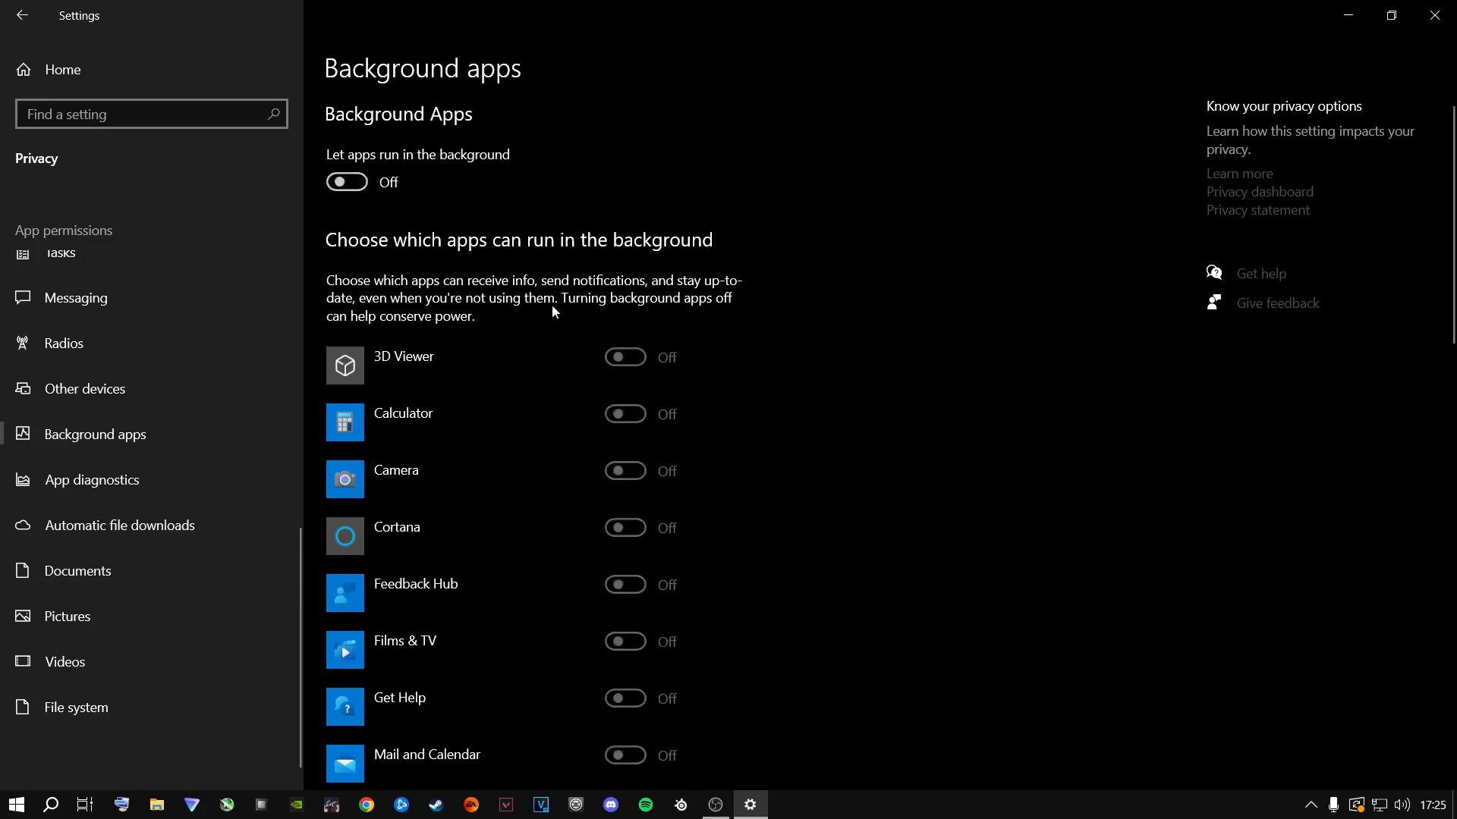
Open the Gaming settings and check the Xbox Game Bar, background recording, recorded audio and recorded video options
left_click(57, 69)
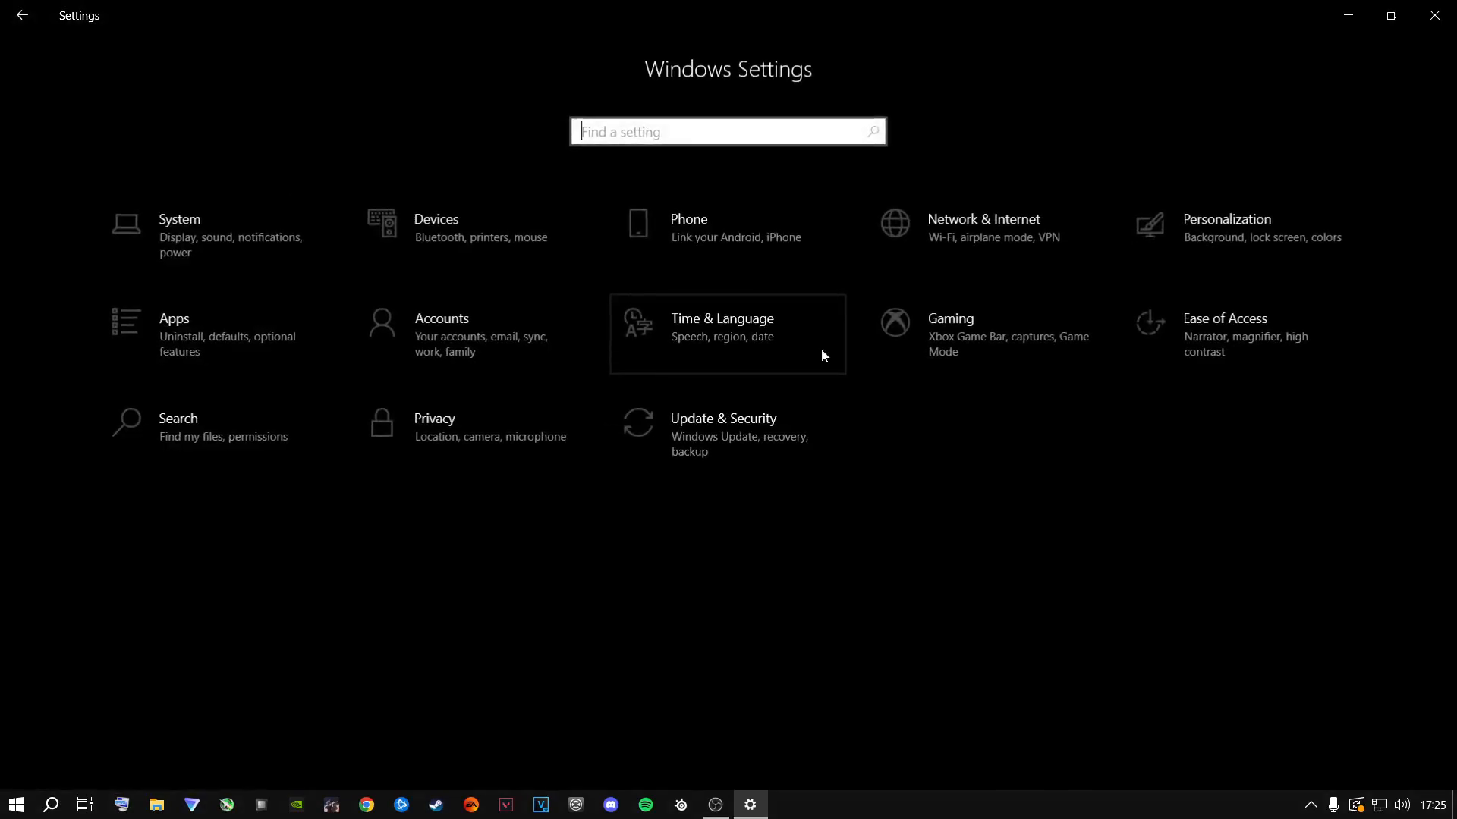
left_click(945, 345)
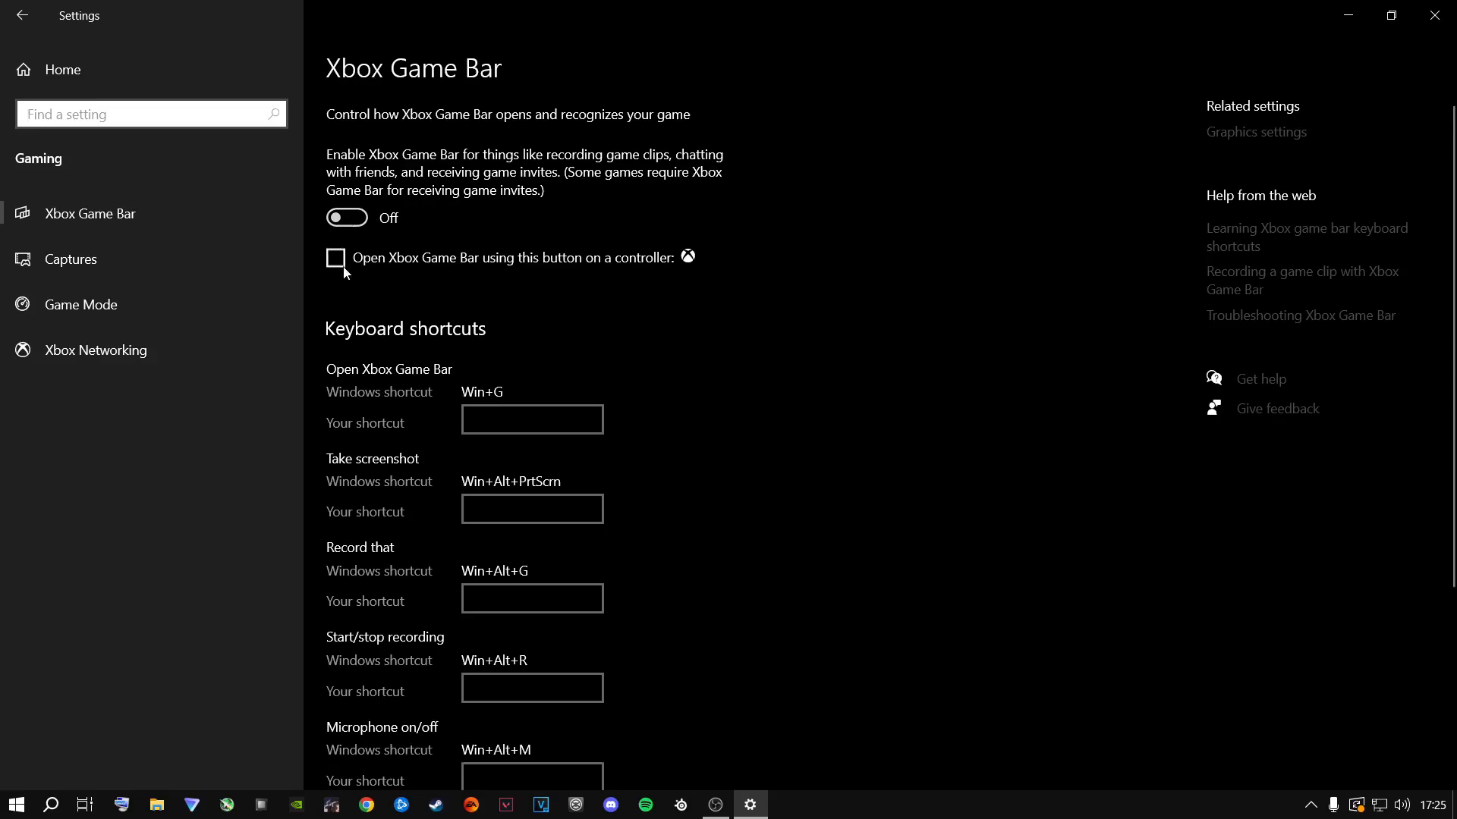
left_click(79, 267)
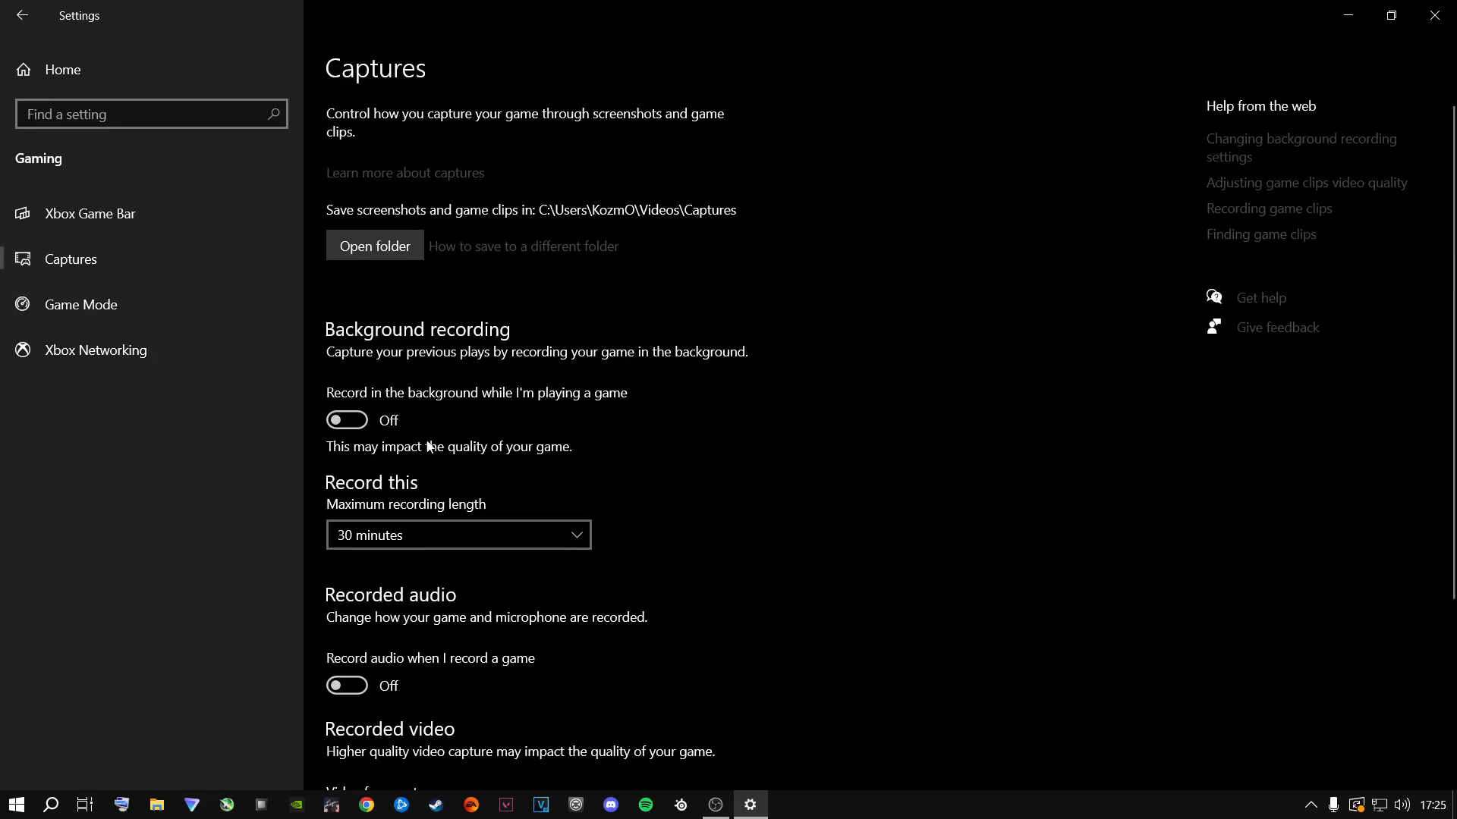
scroll(446, 449, "down", 2)
scroll(447, 449, "down", 3)
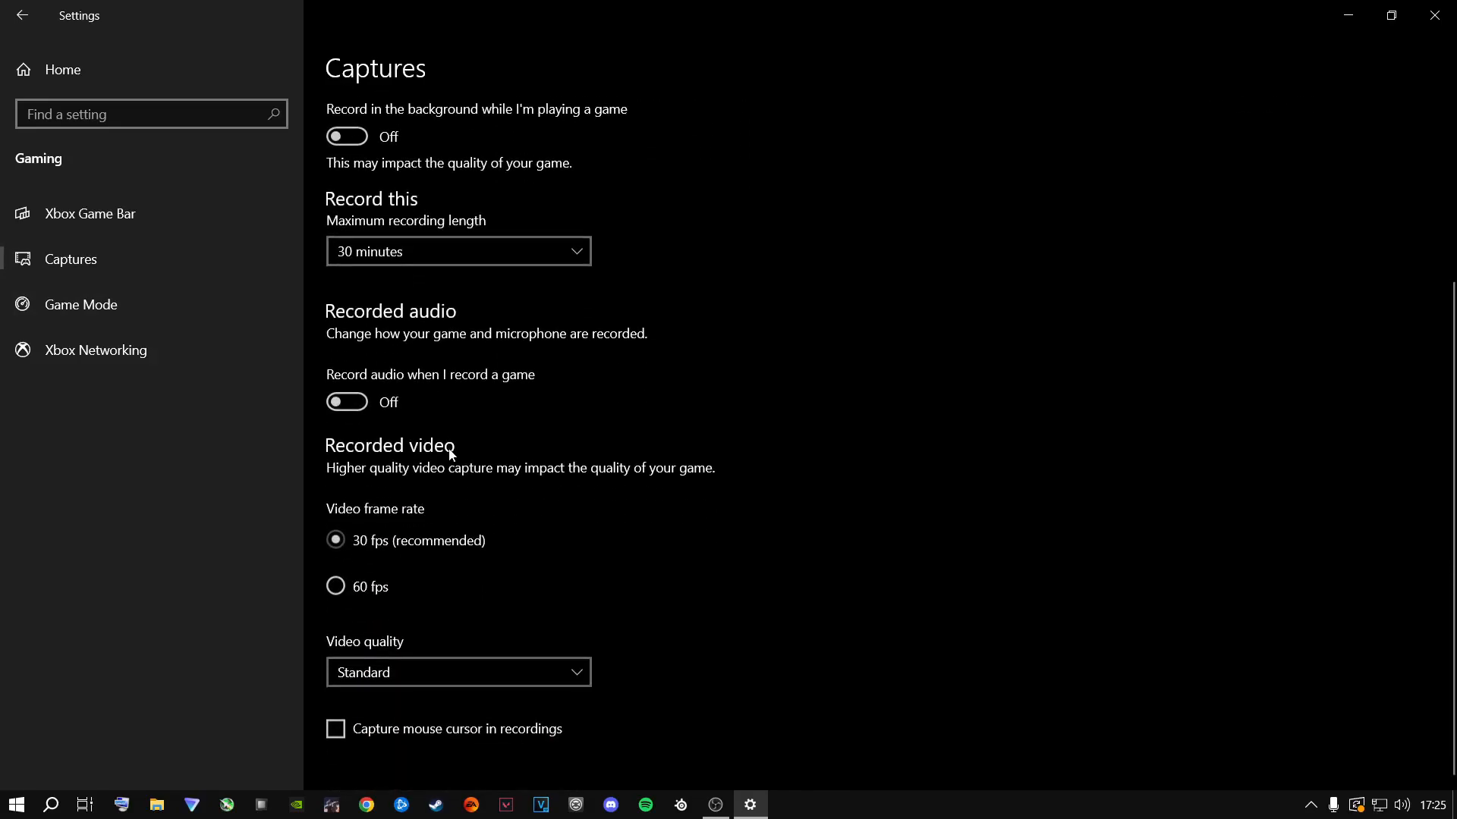
scroll(451, 454, "up", 4)
scroll(453, 455, "down", 4)
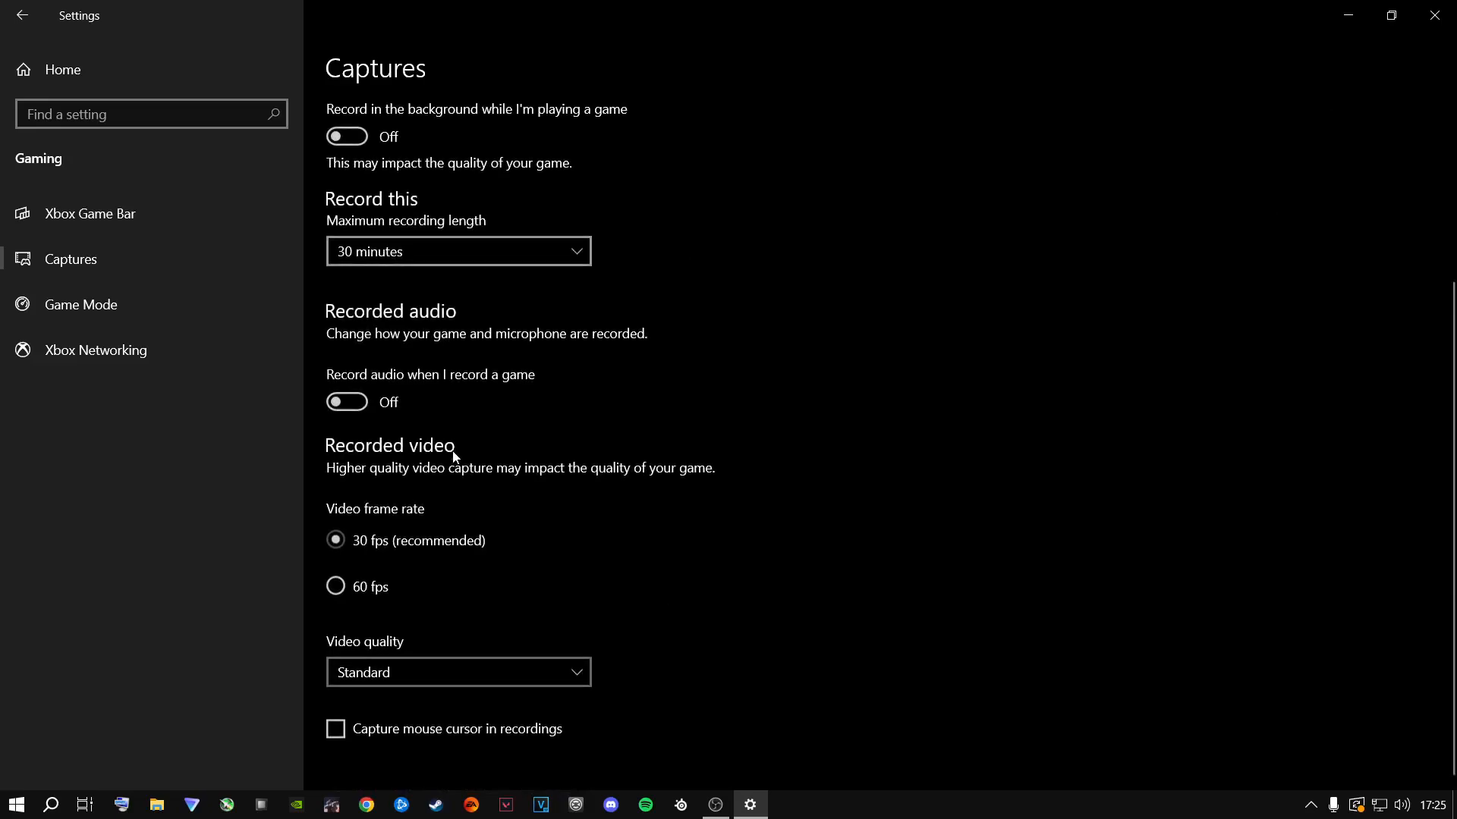
Check the Game Mode setting and its related Graphics settings, and return to the Settings home page
left_click(120, 315)
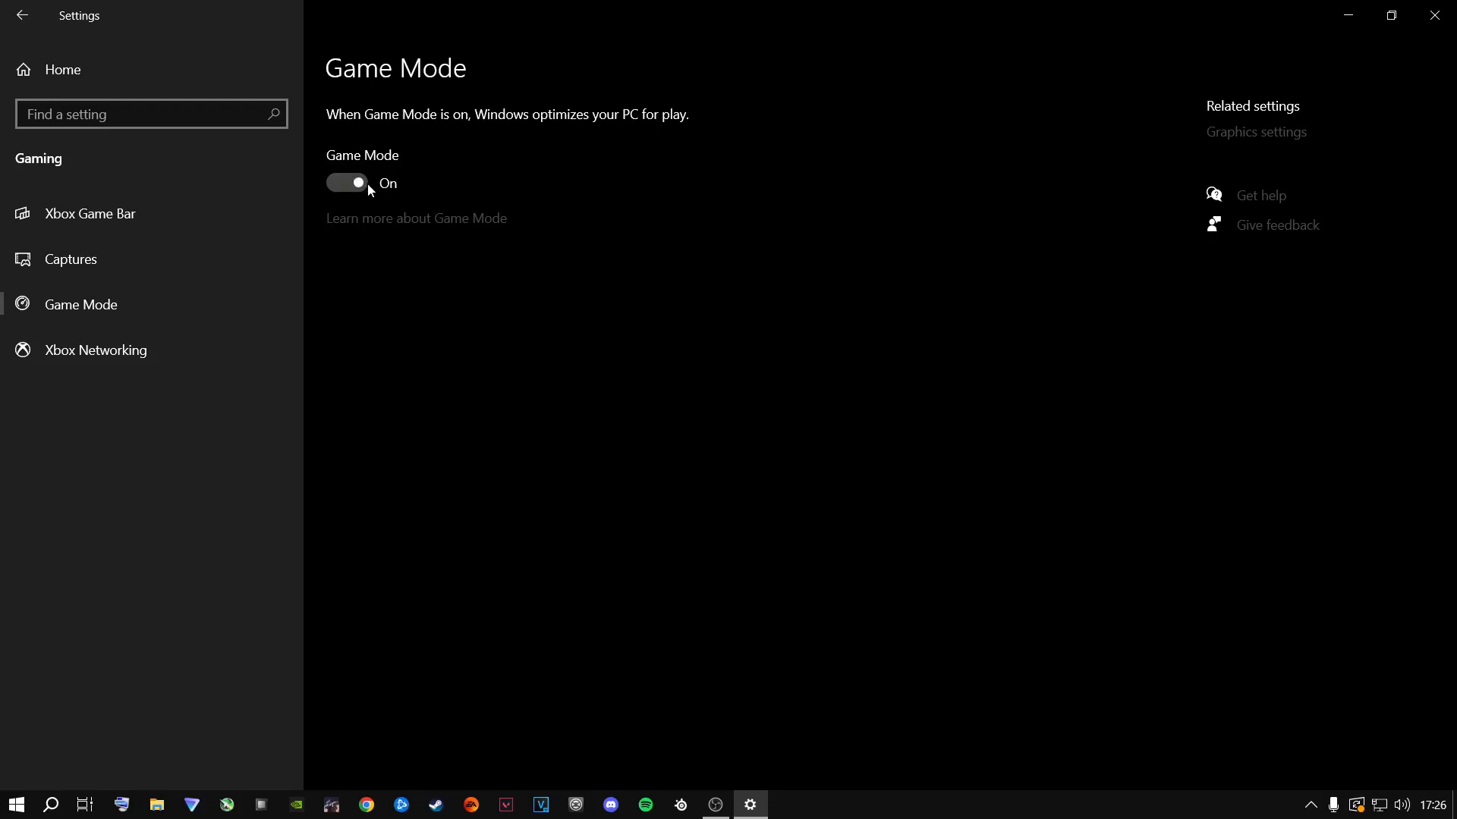
left_click(1232, 132)
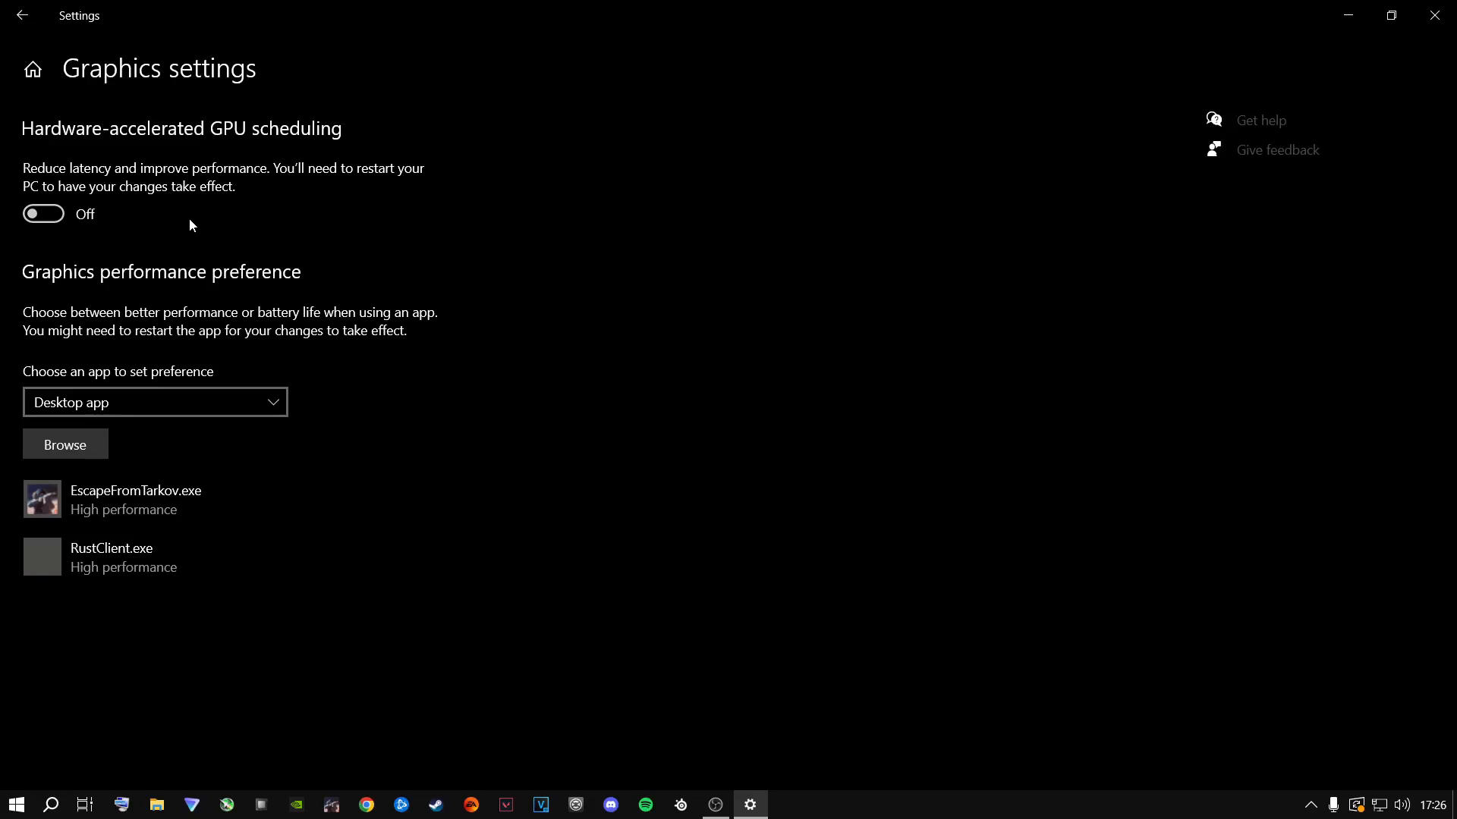
left_click(33, 70)
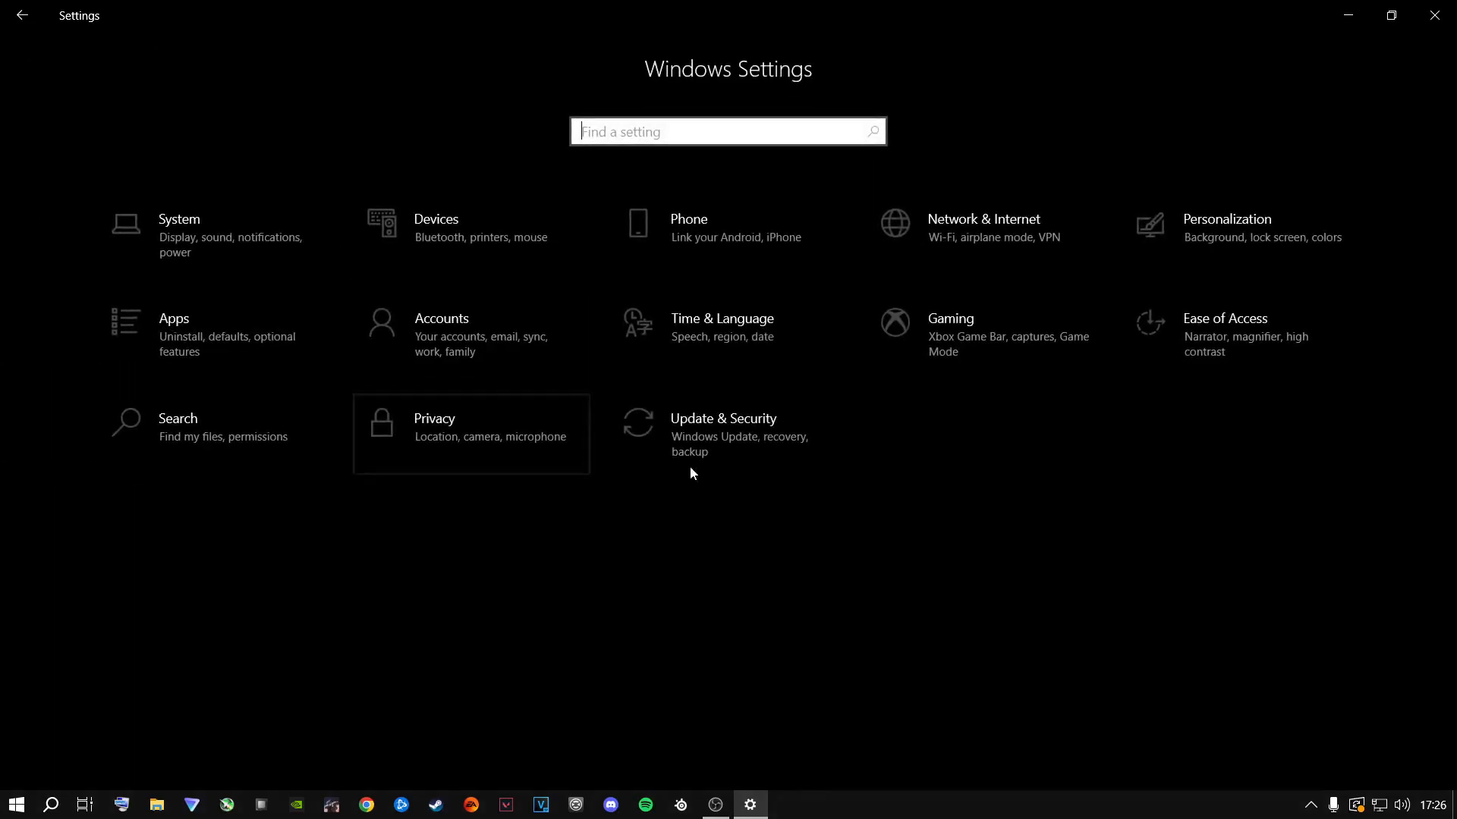
Open the Colors page in the Personalization settings, try the Light color mode and set it back to Dark
left_click(1207, 231)
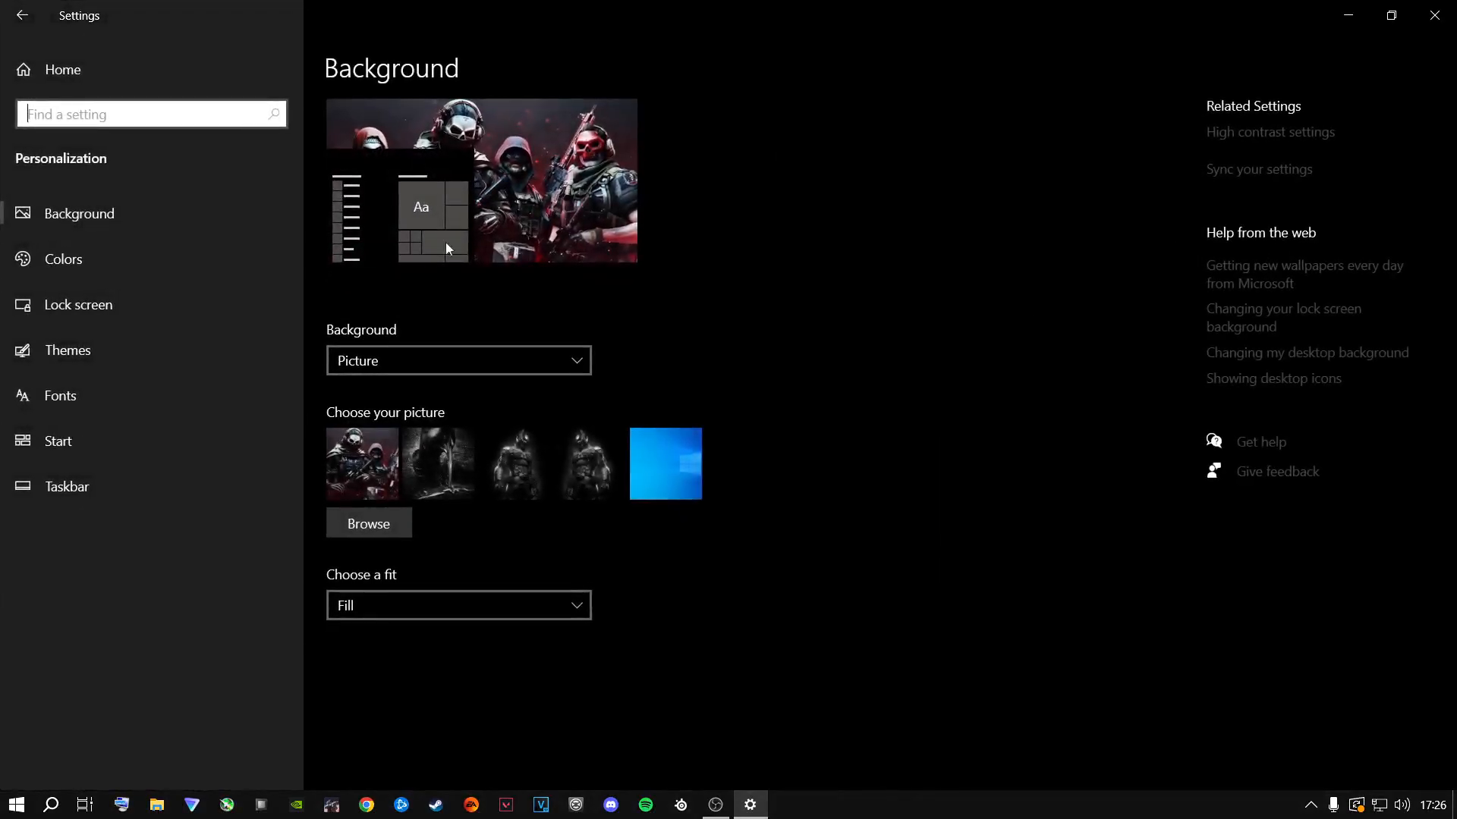
left_click(90, 258)
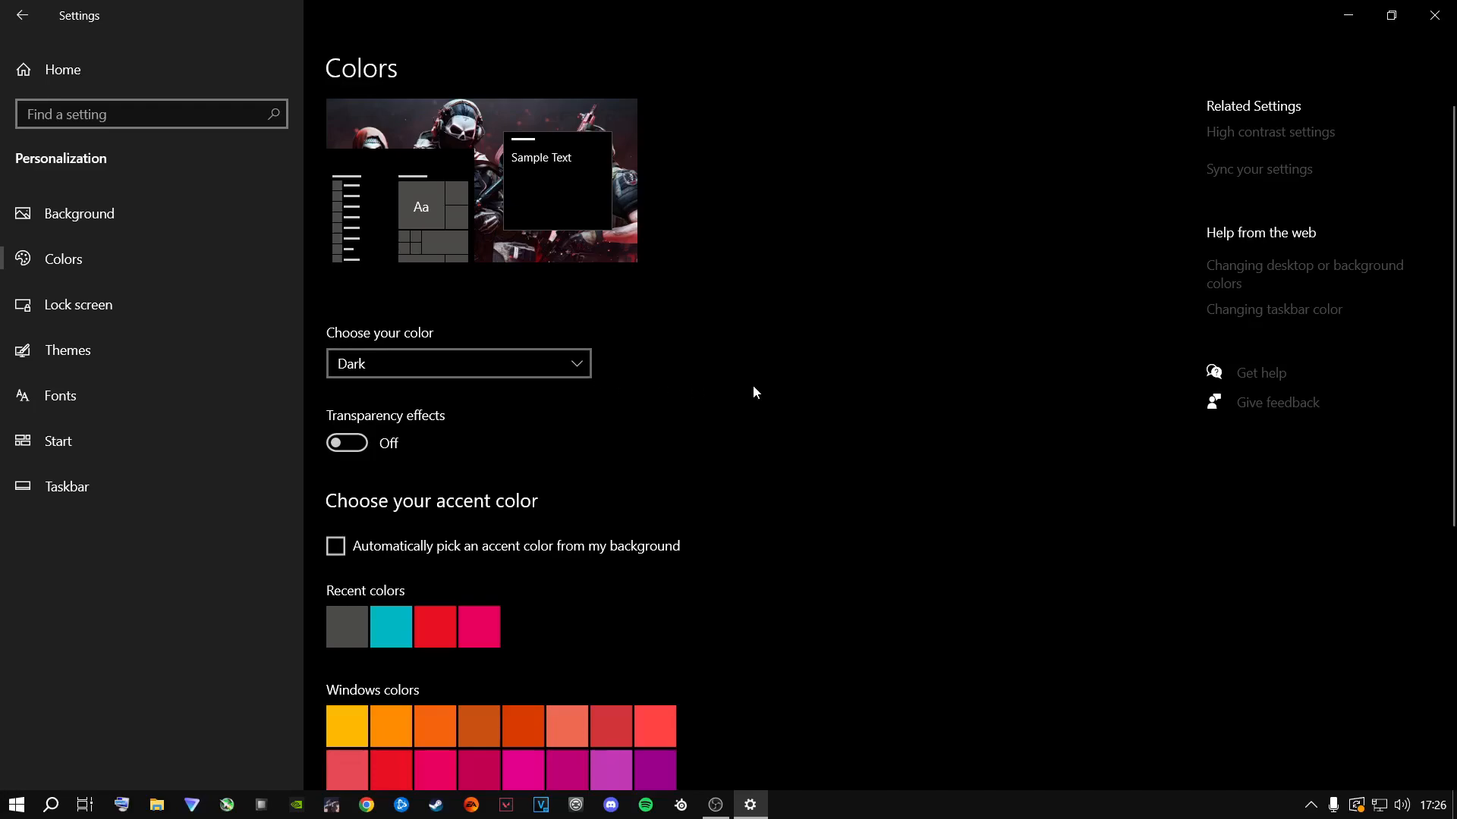
left_click(530, 368)
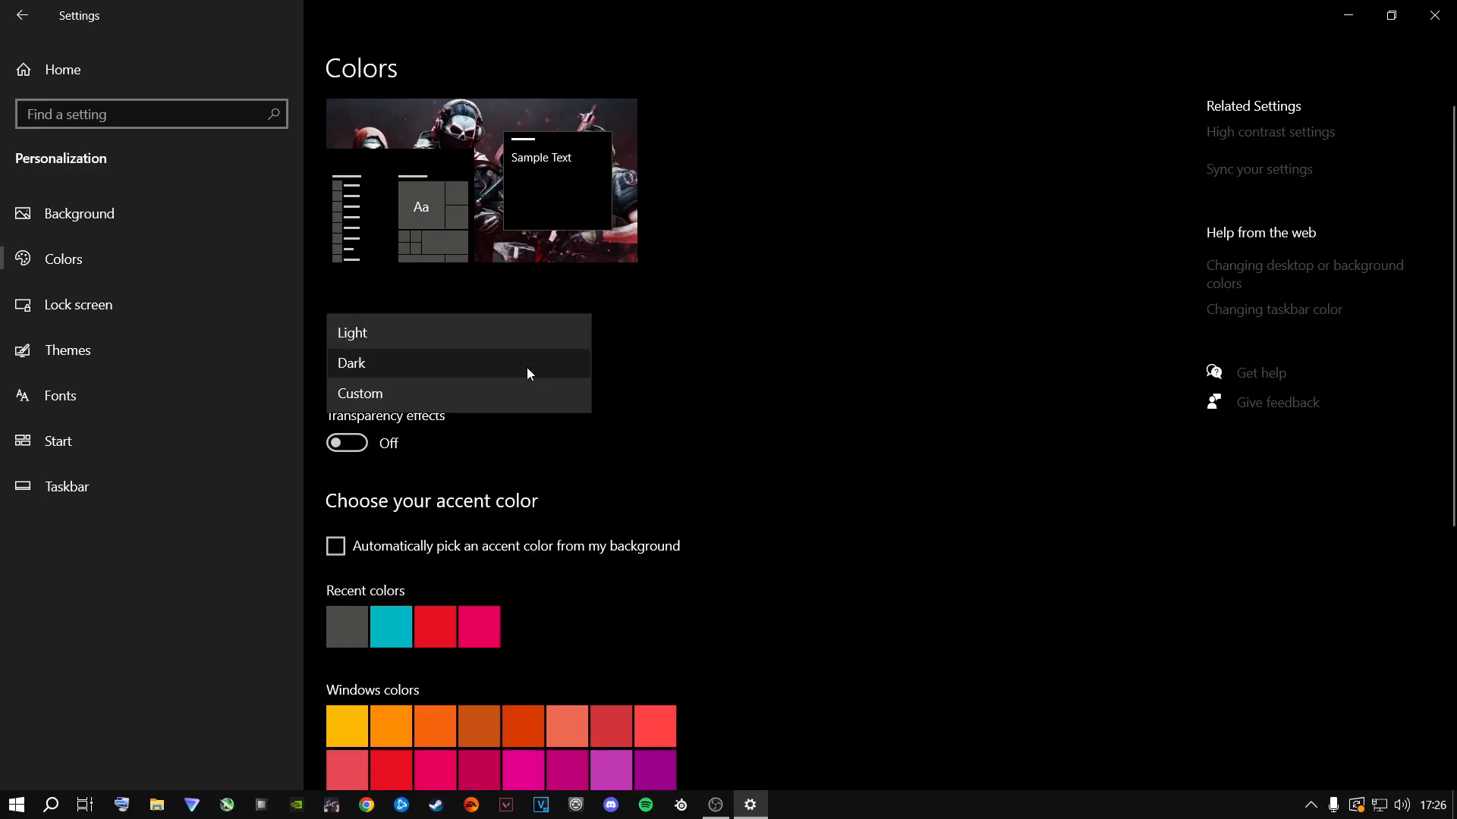
left_click(376, 331)
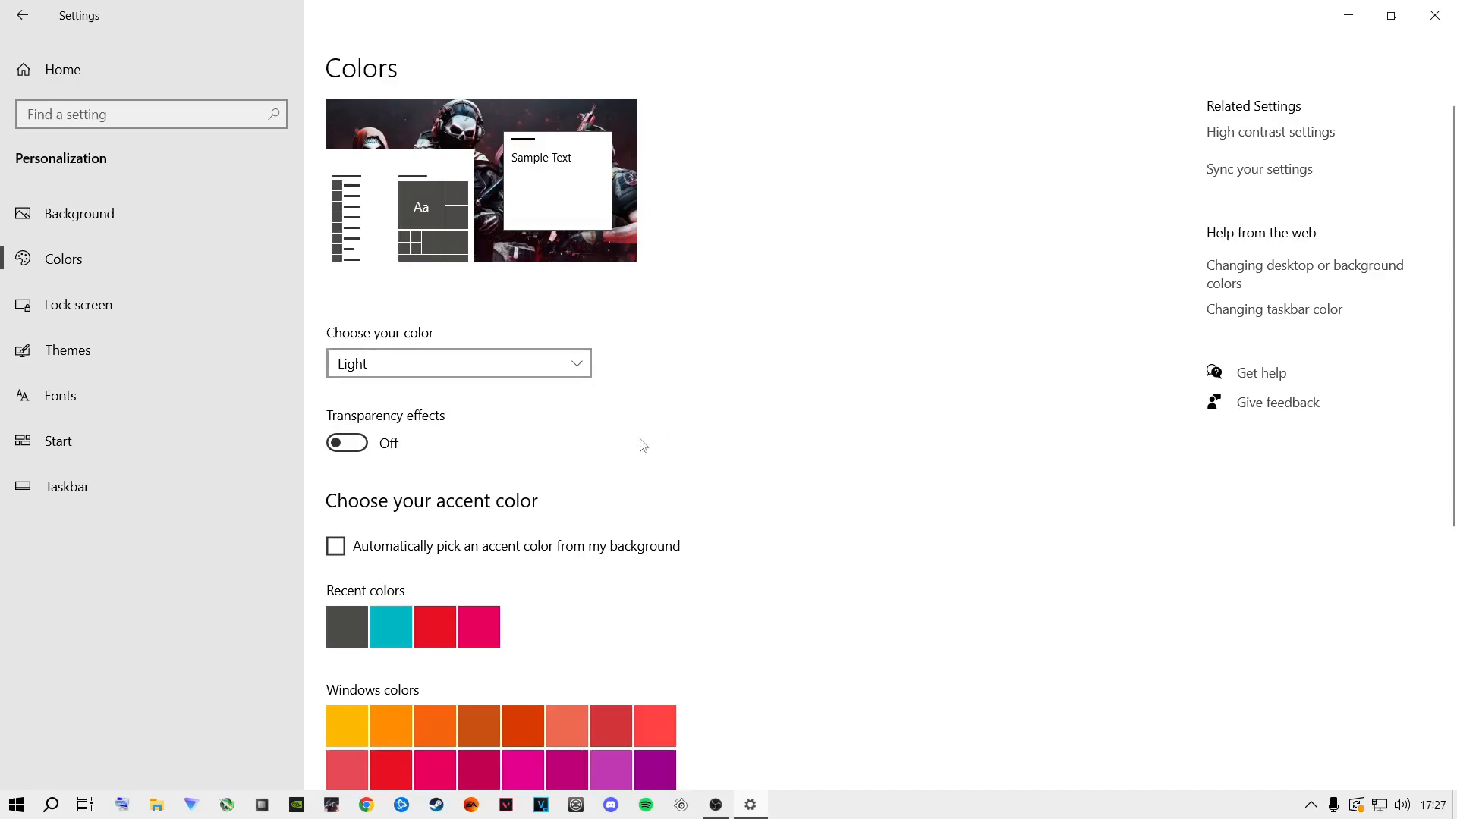
left_click(456, 370)
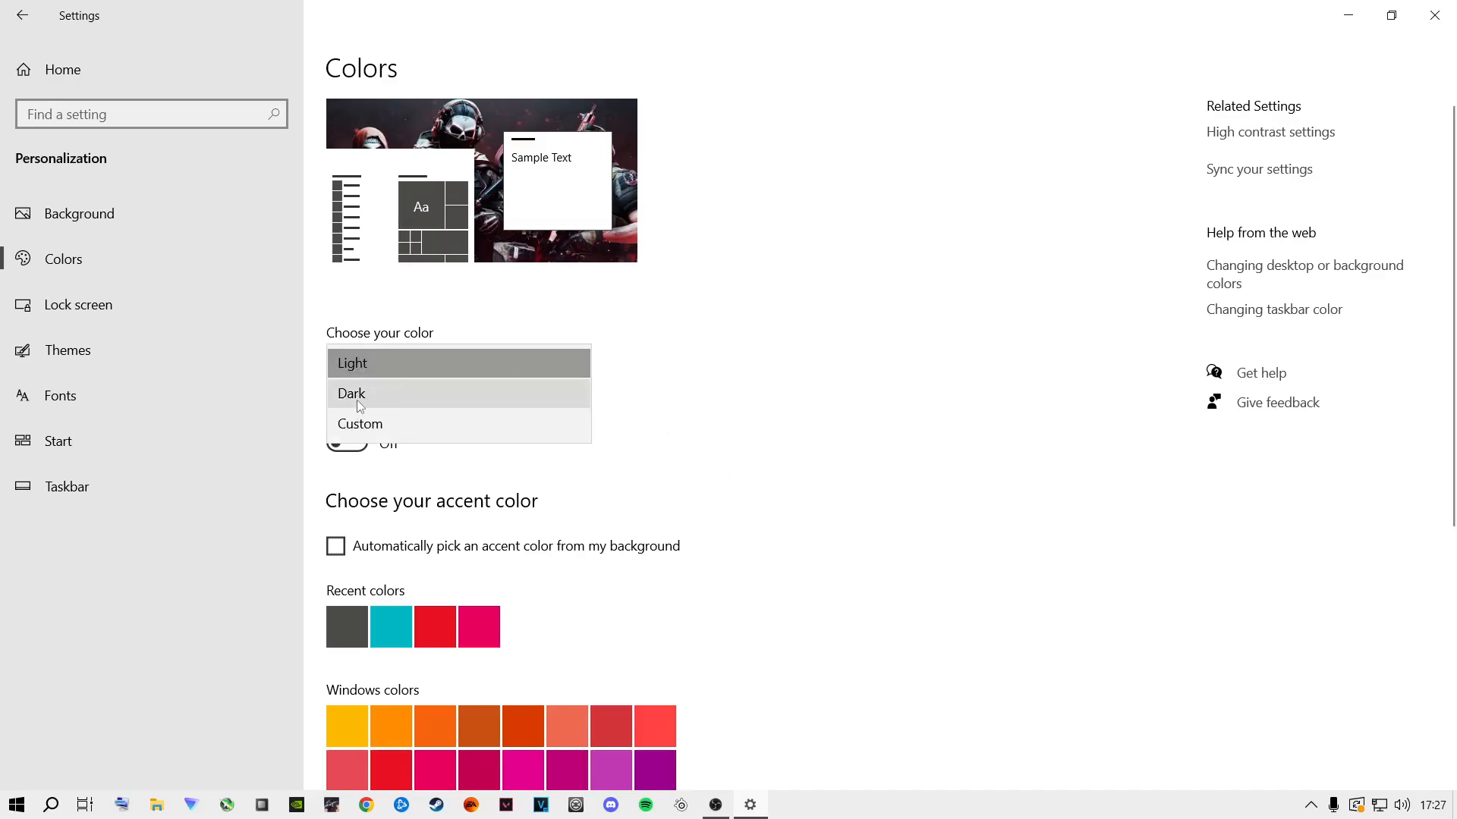
left_click(539, 391)
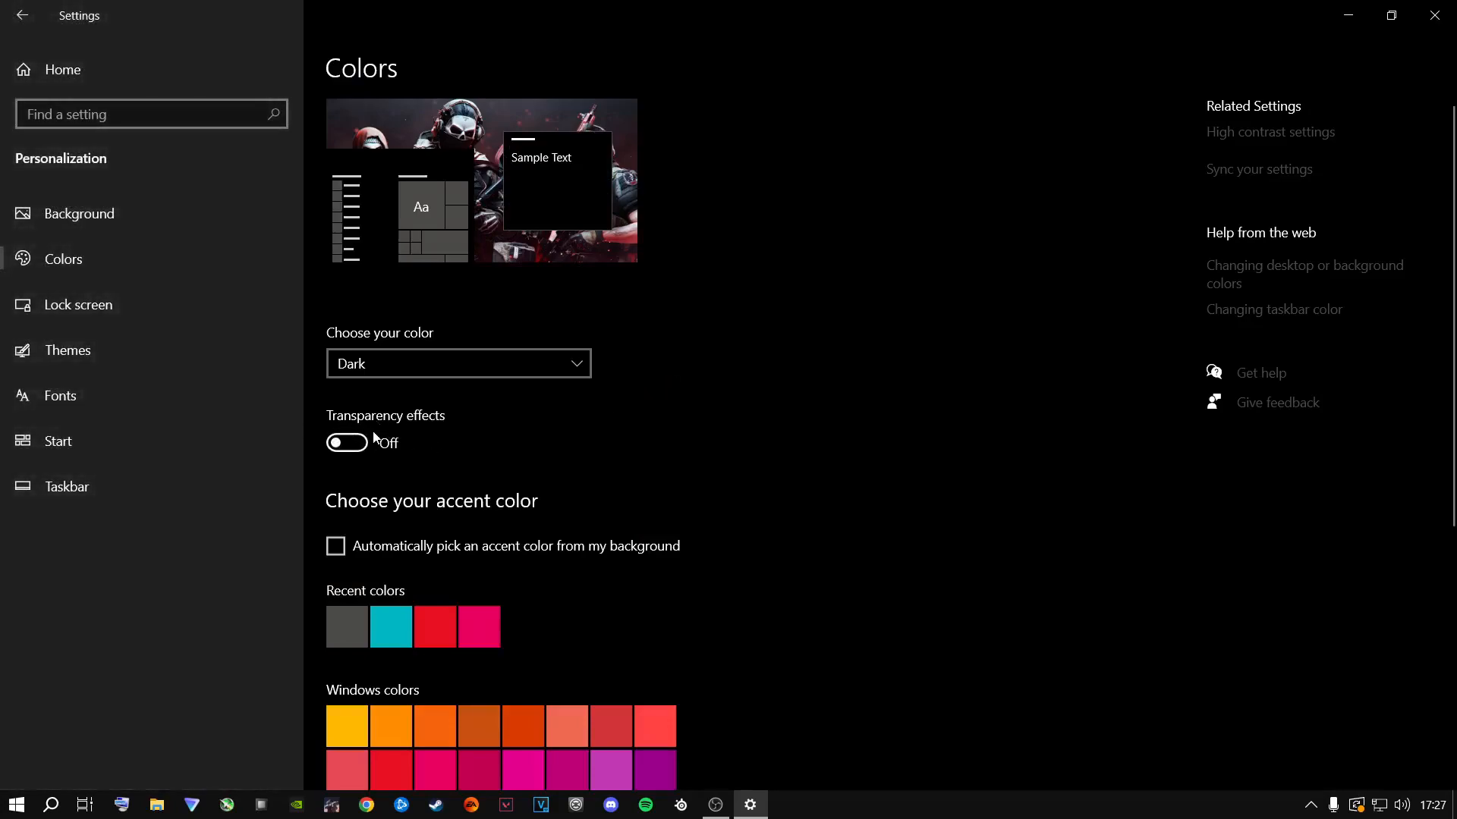
Examine the accent color choices and the surfaces they apply to on the Colors page
scroll(430, 470, "down", 4)
scroll(431, 484, "down", 2)
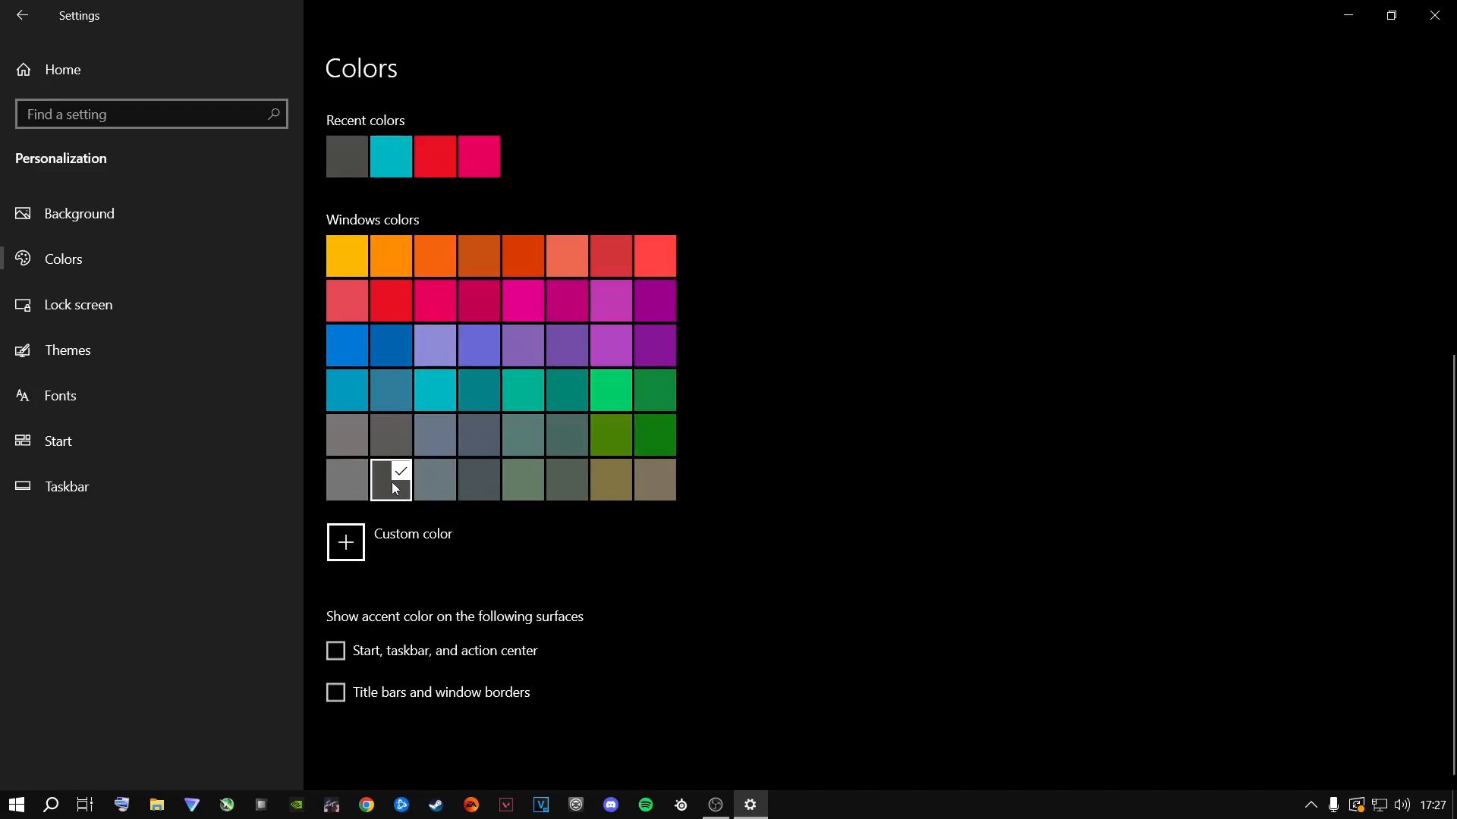
scroll(806, 466, "up", 6)
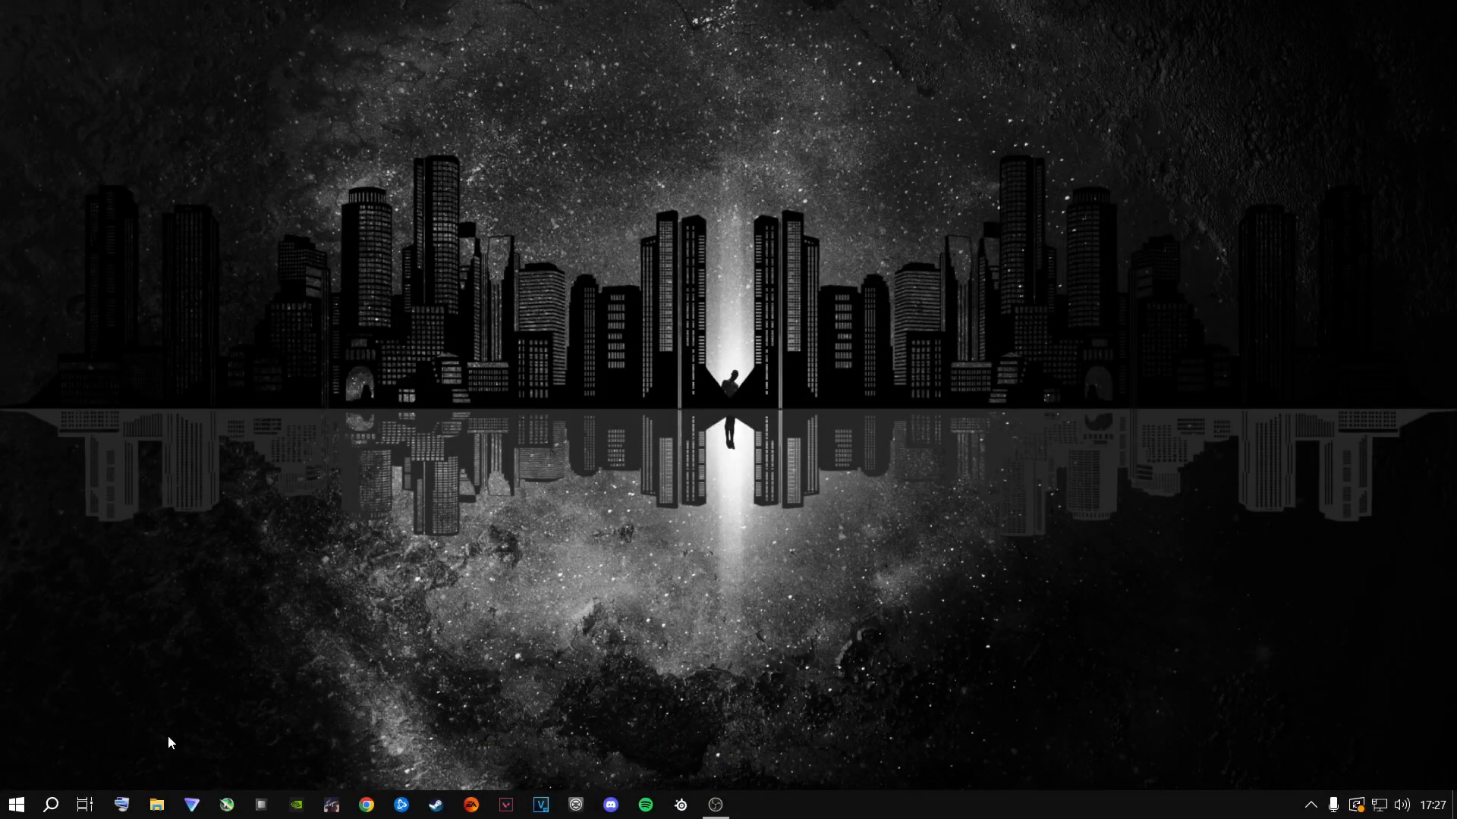
Open Command Prompt as administrator and enter the system file scan command sfc /scannow
left_click(51, 804)
type("cmd")
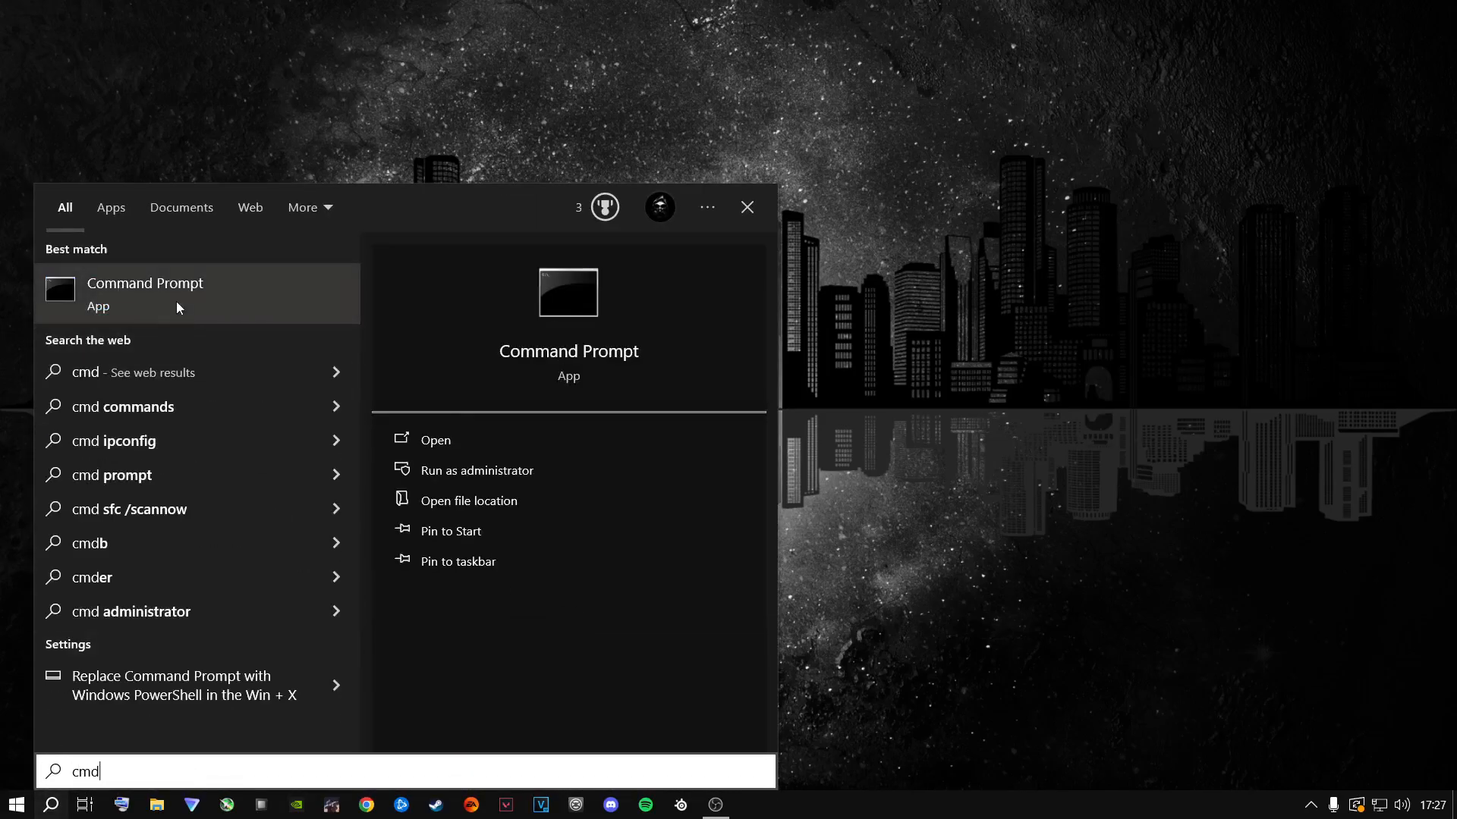
right_click(167, 294)
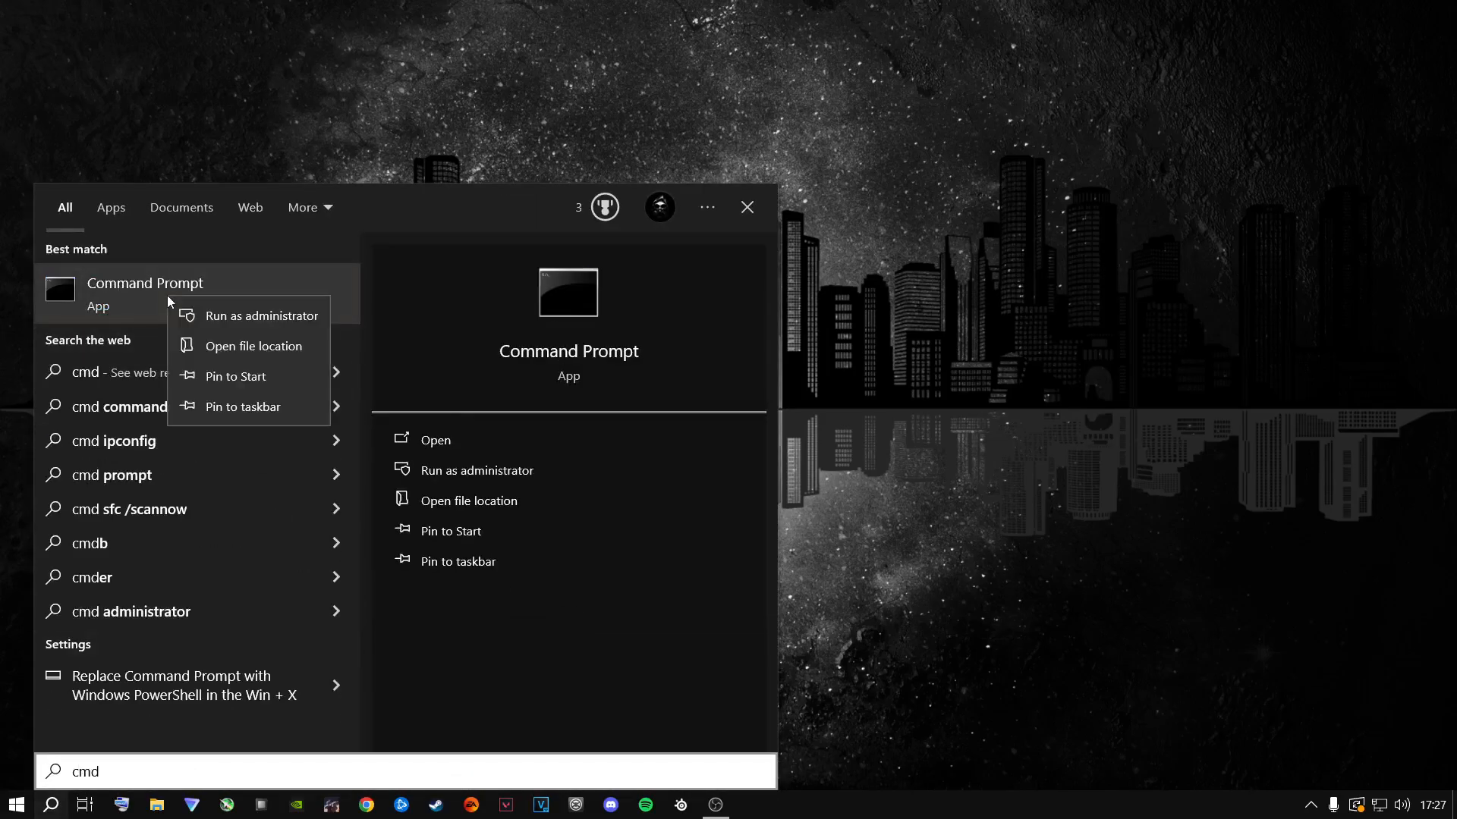
left_click(233, 321)
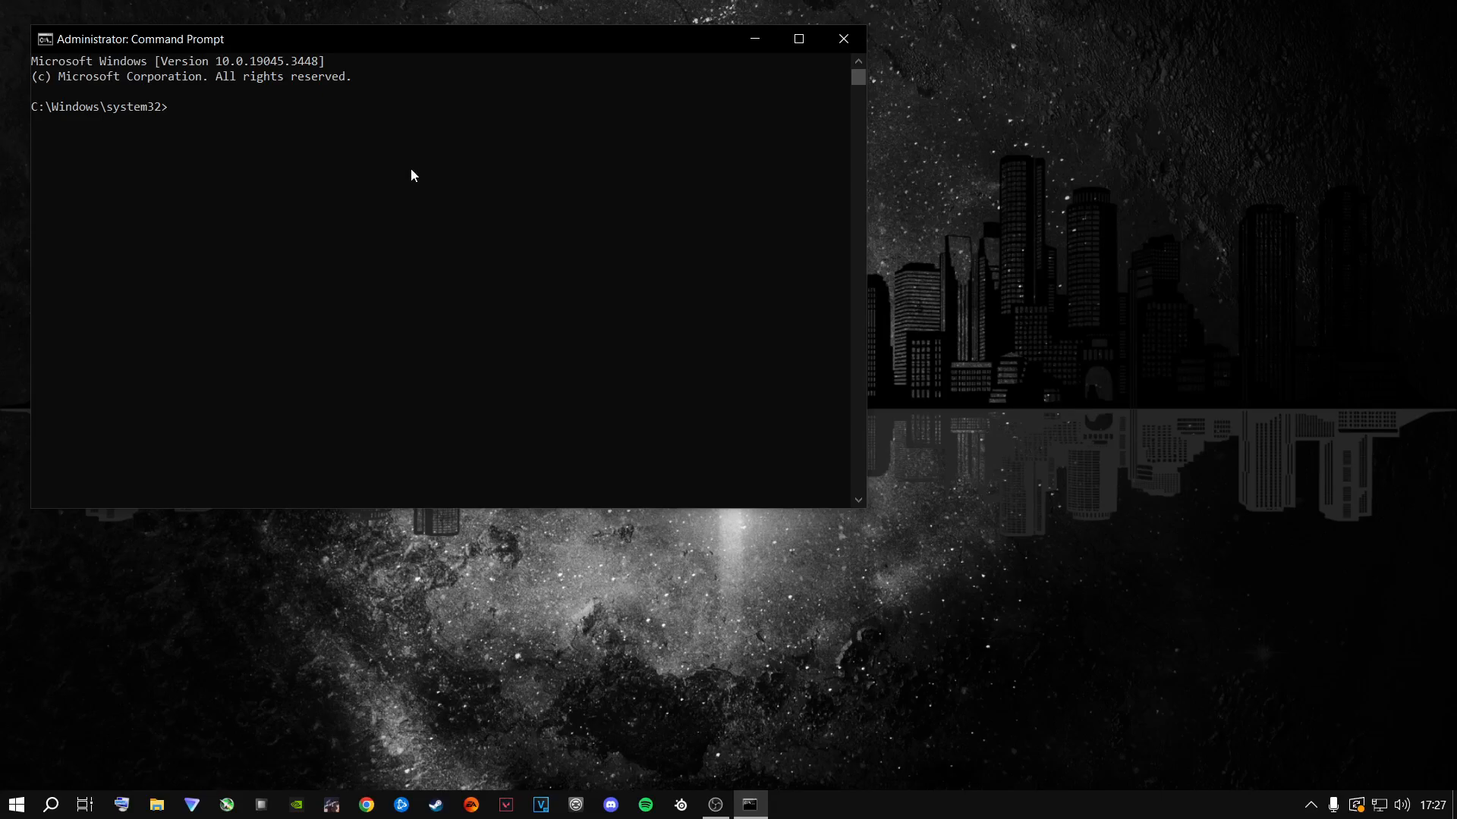
type("sfc /scannow")
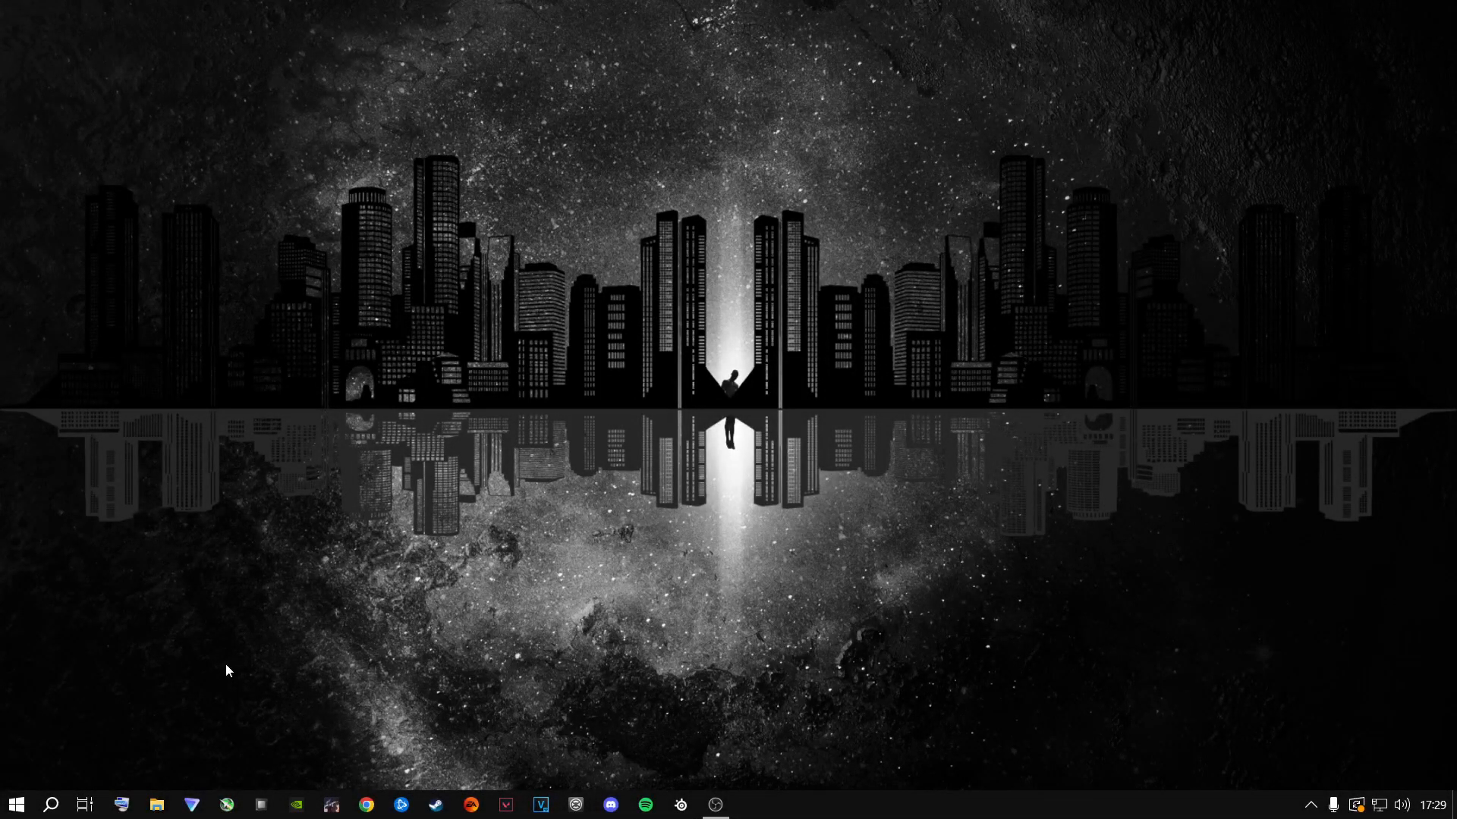
Open the Windows Temp folder by entering temp in the Run dialog
key("super+r")
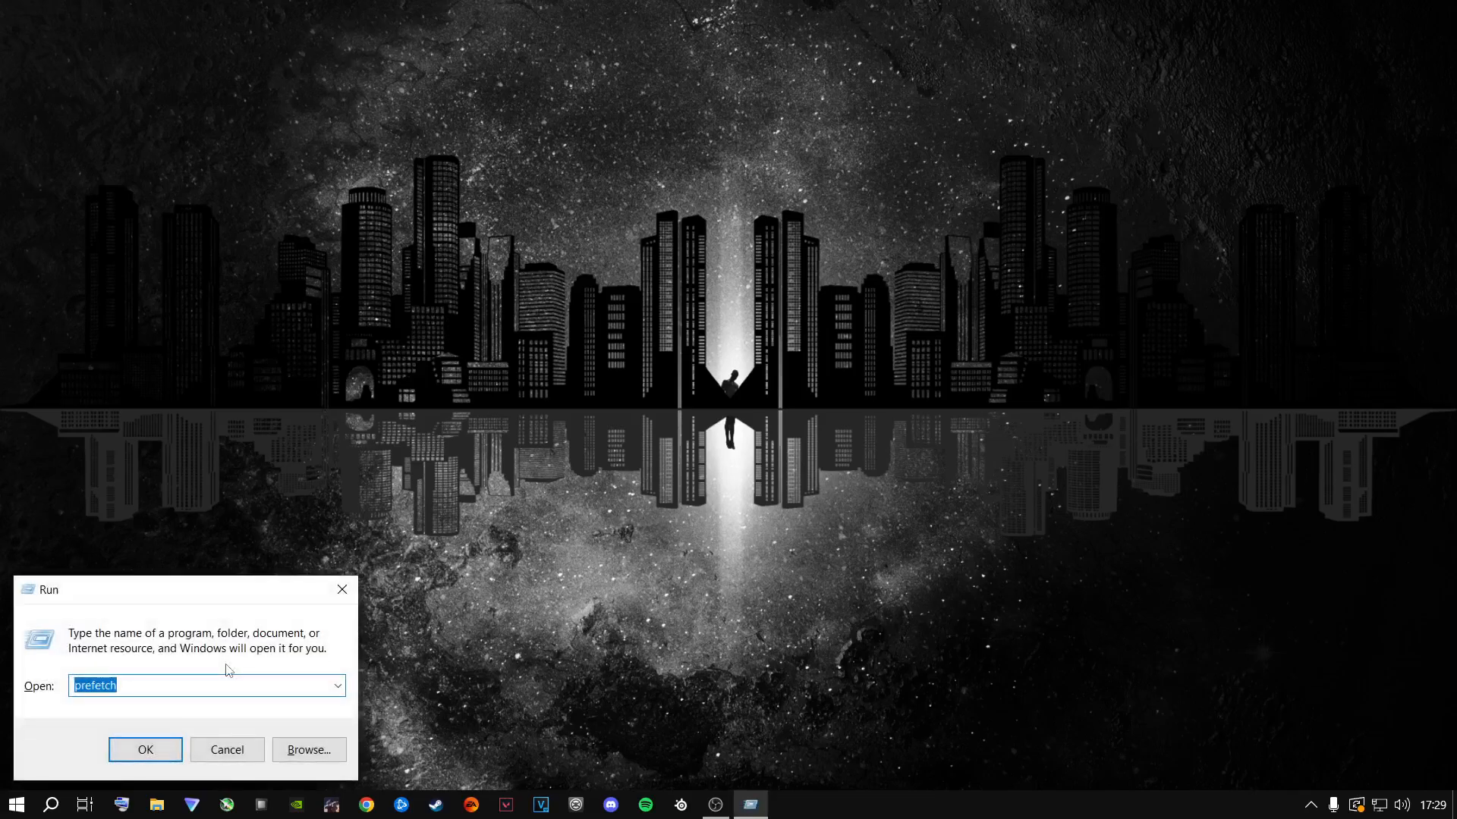
key("BackSpace")
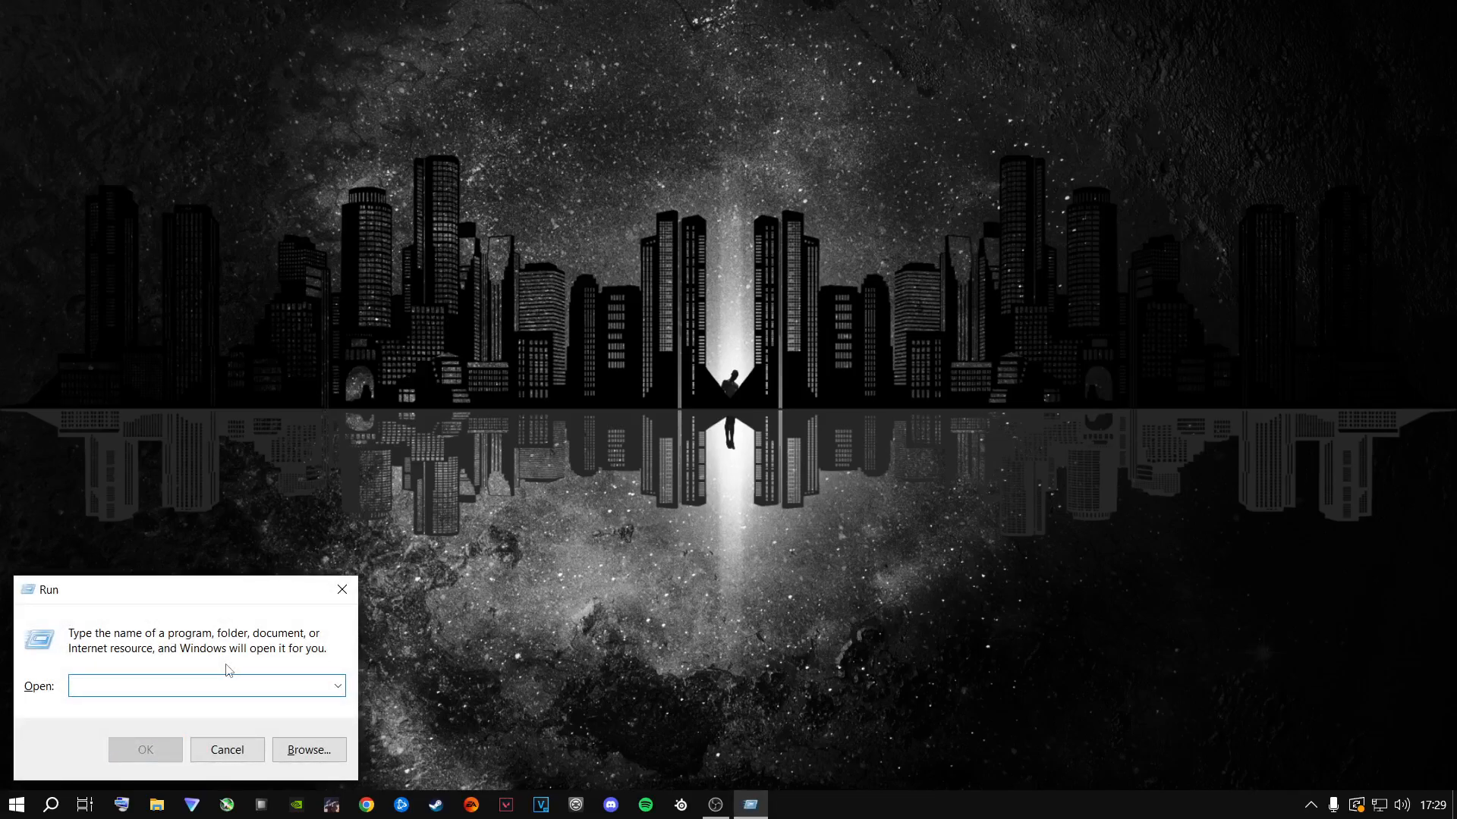
type("temp")
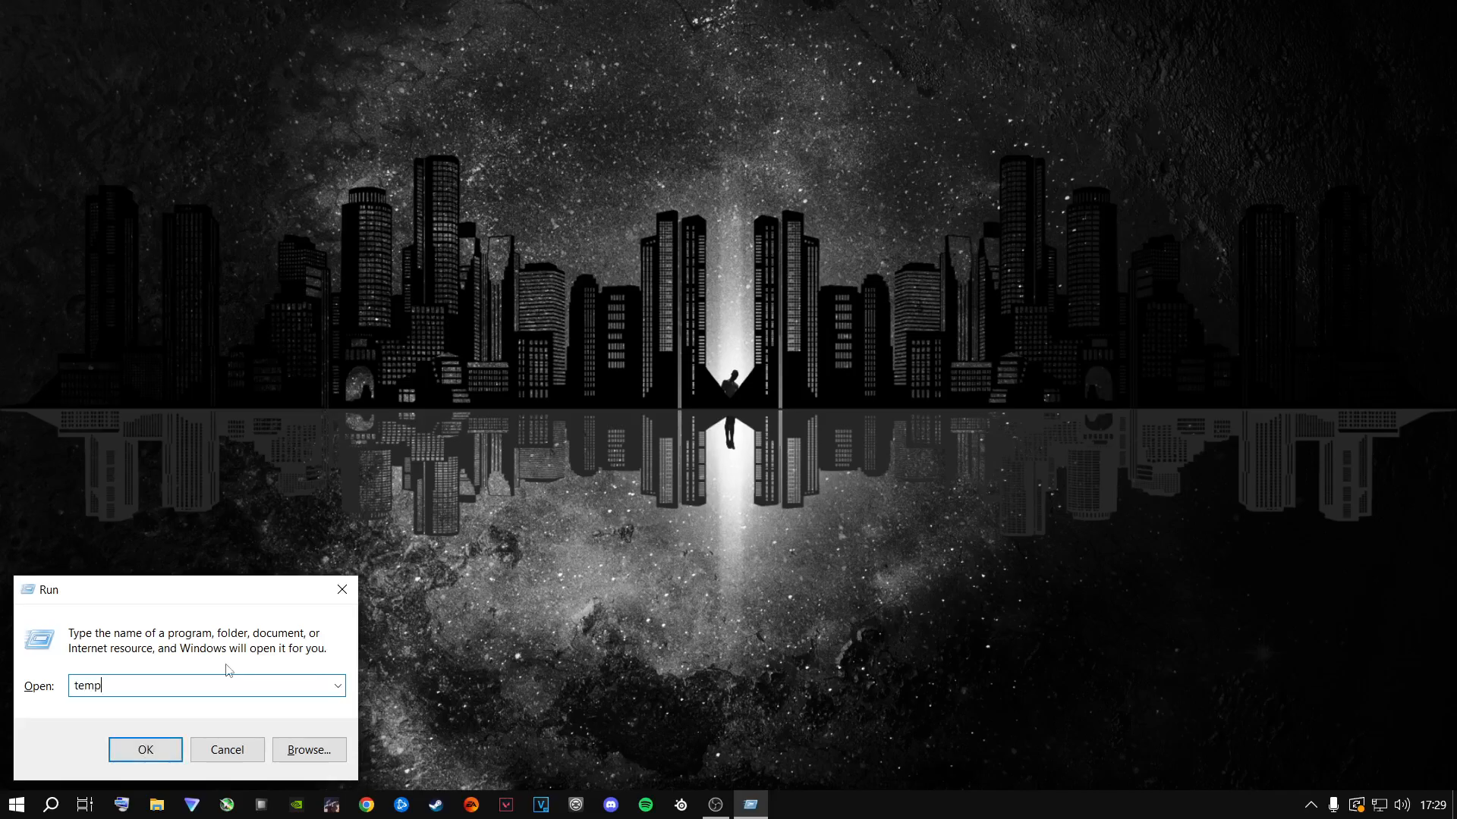
key("Return")
Delete all items in the Windows Temp folder, retry and then cancel for the protected folder, and close the window
left_click(223, 125)
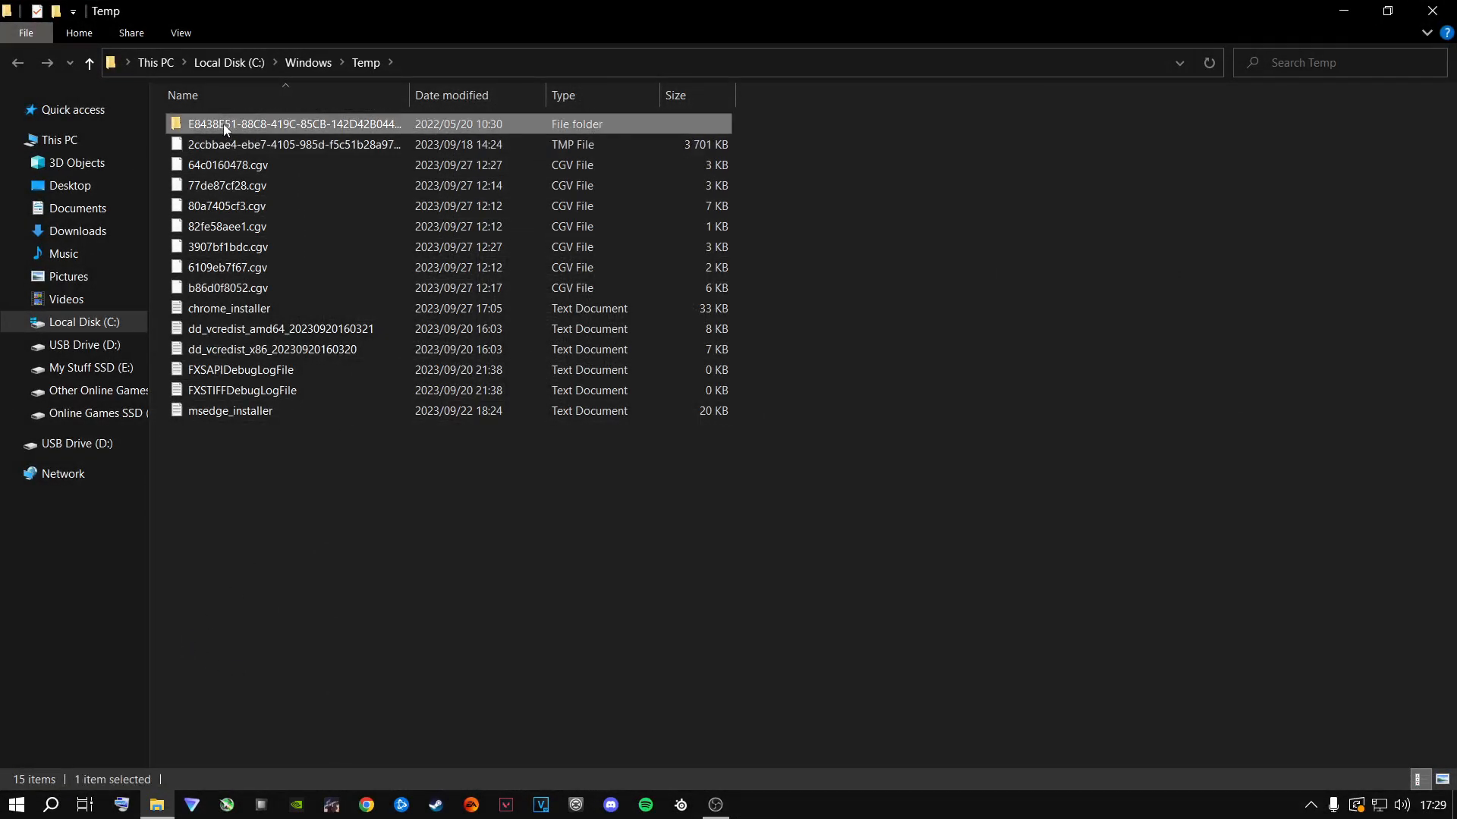
key("ctrl+a")
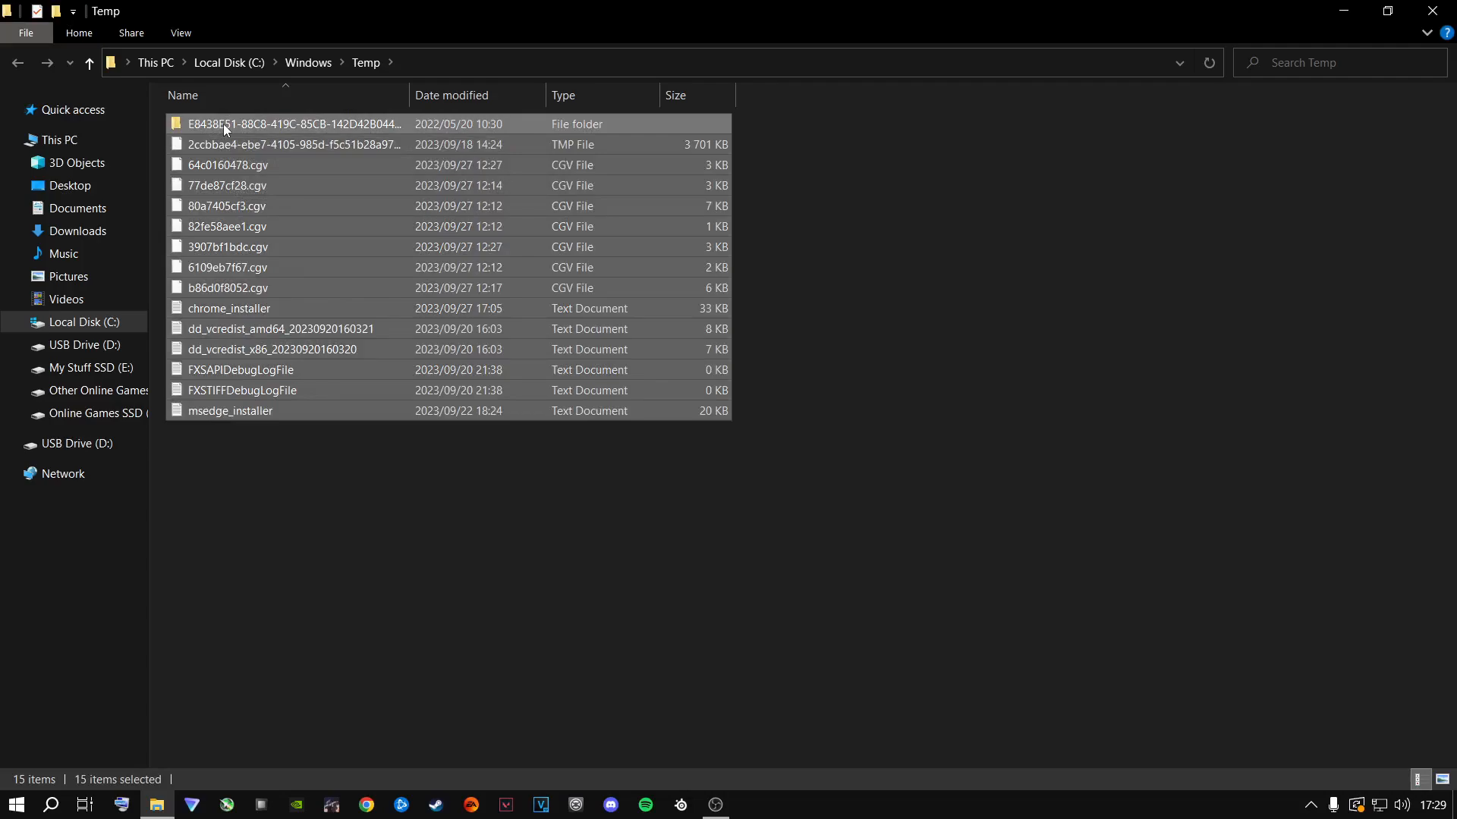
right_click(223, 125)
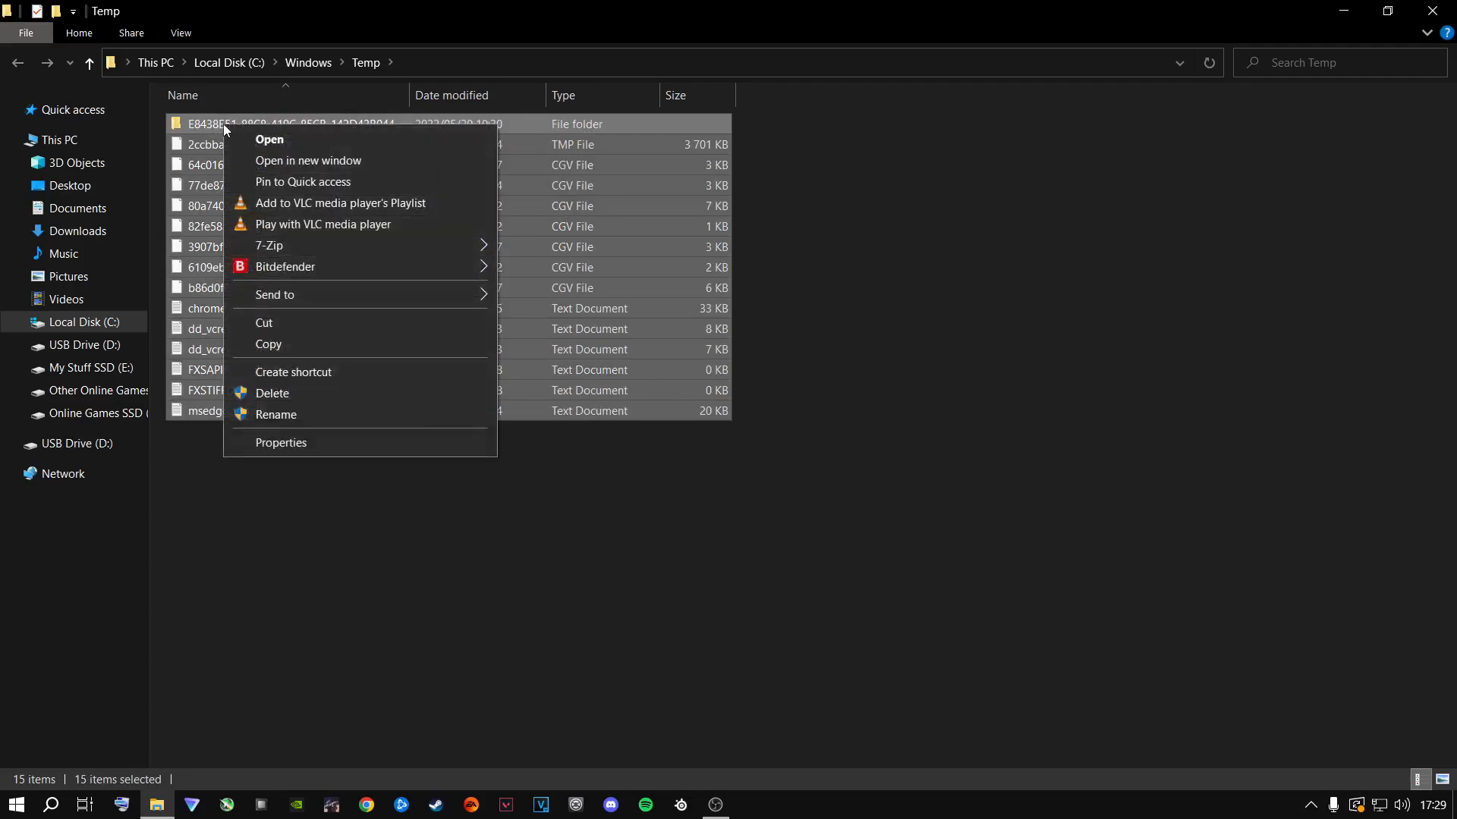
left_click(275, 394)
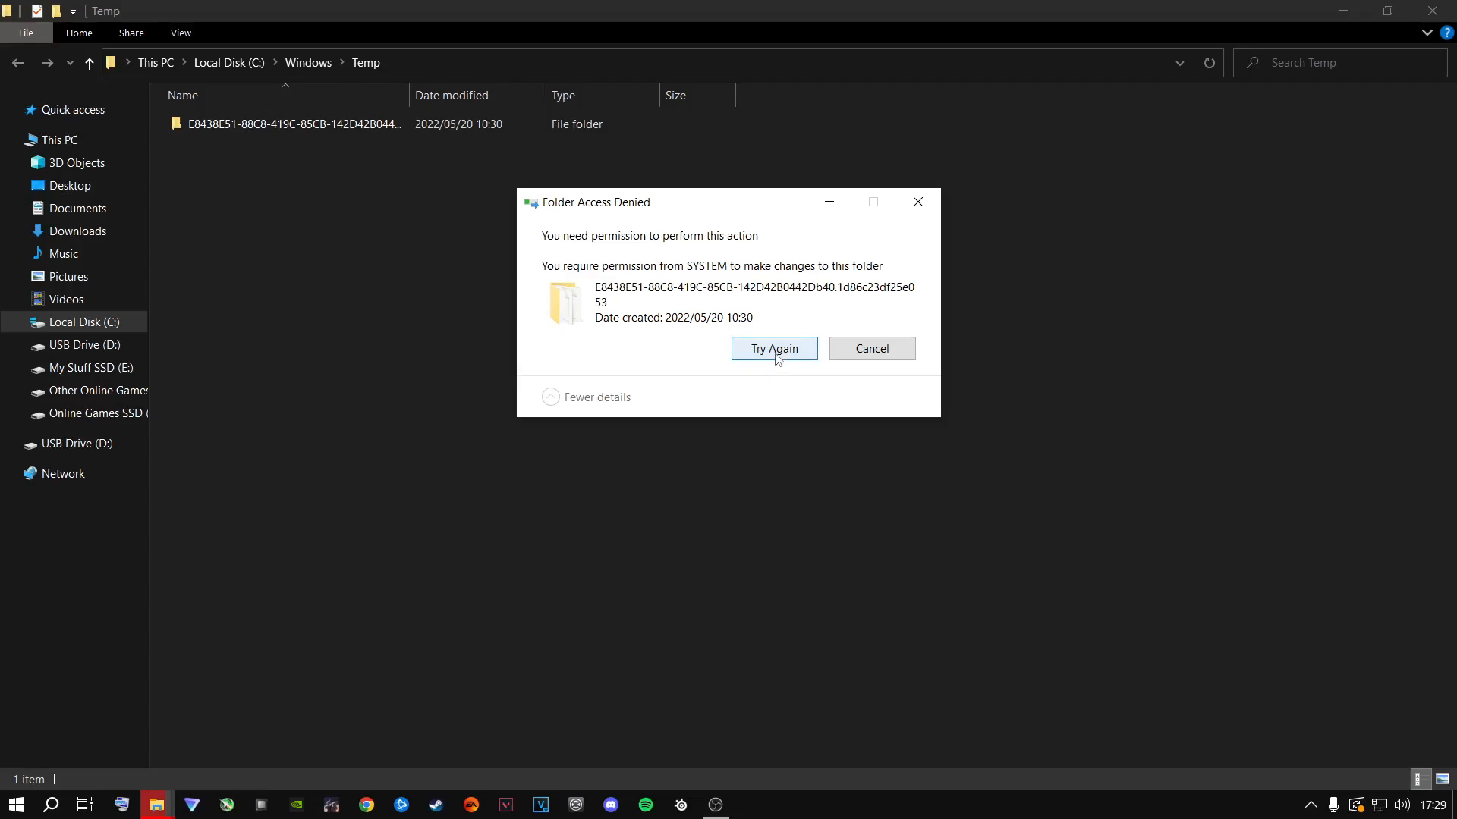
left_click(773, 356)
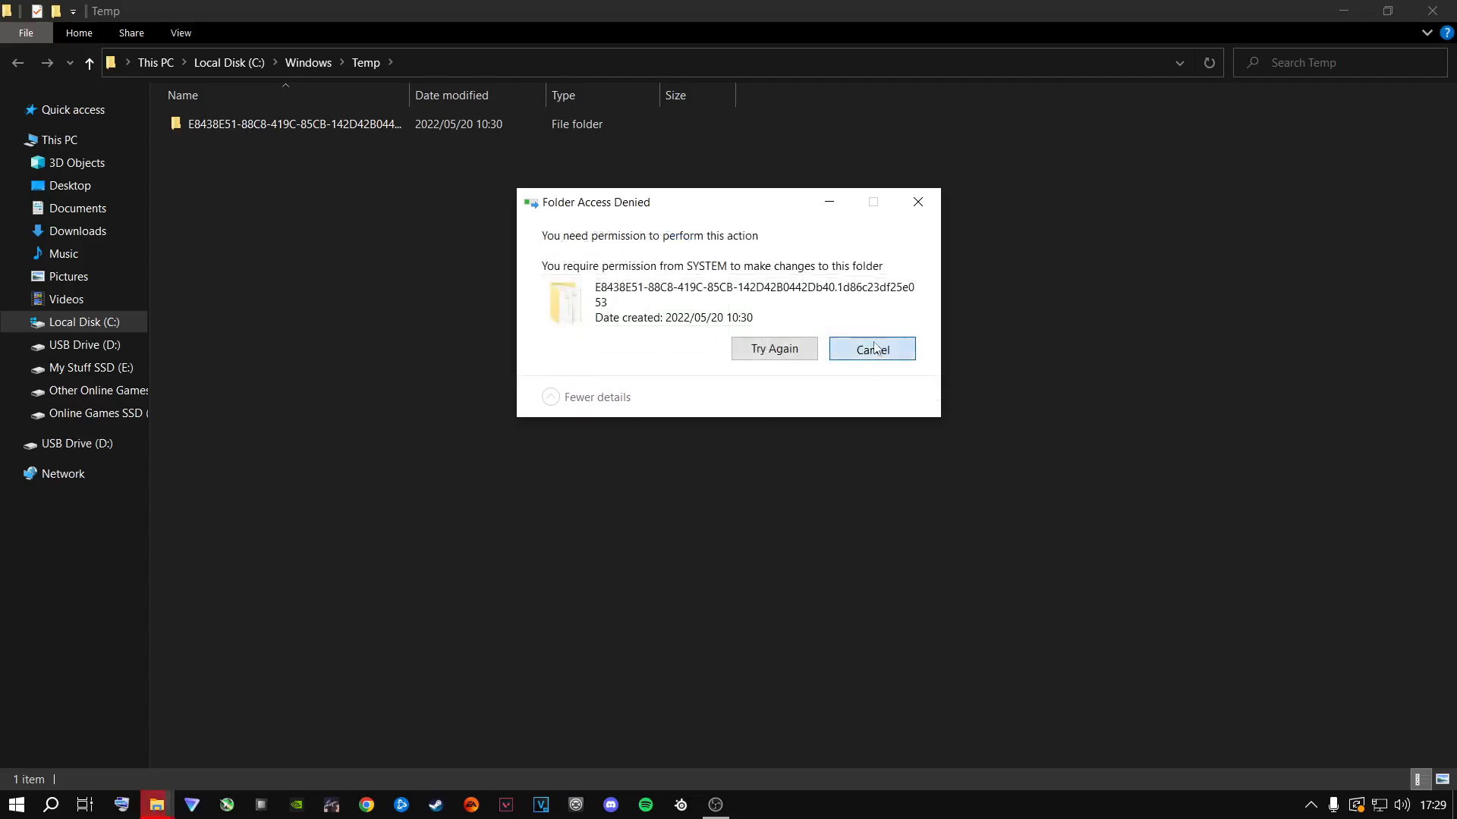
left_click(872, 348)
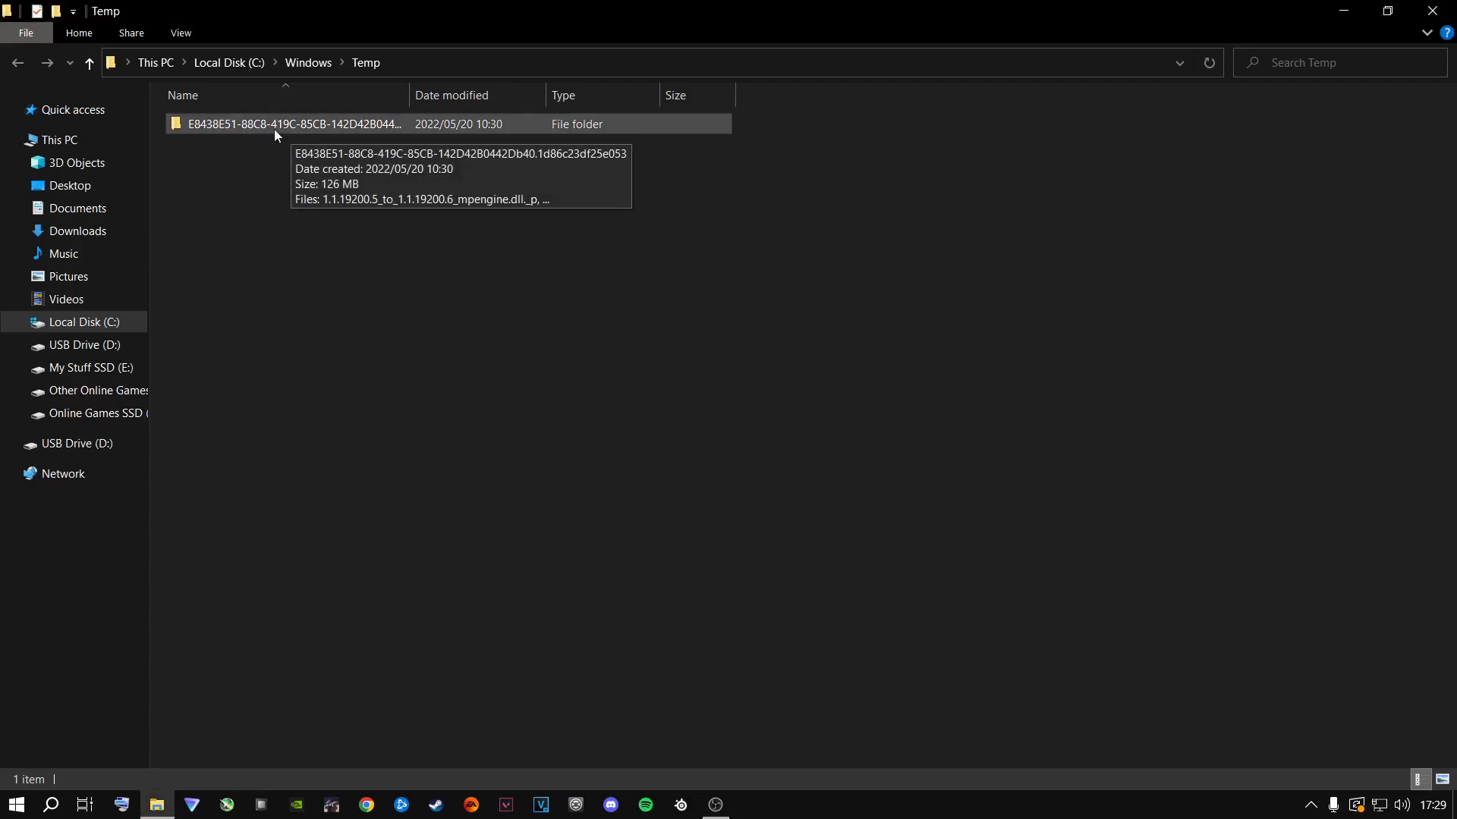
left_click(1432, 11)
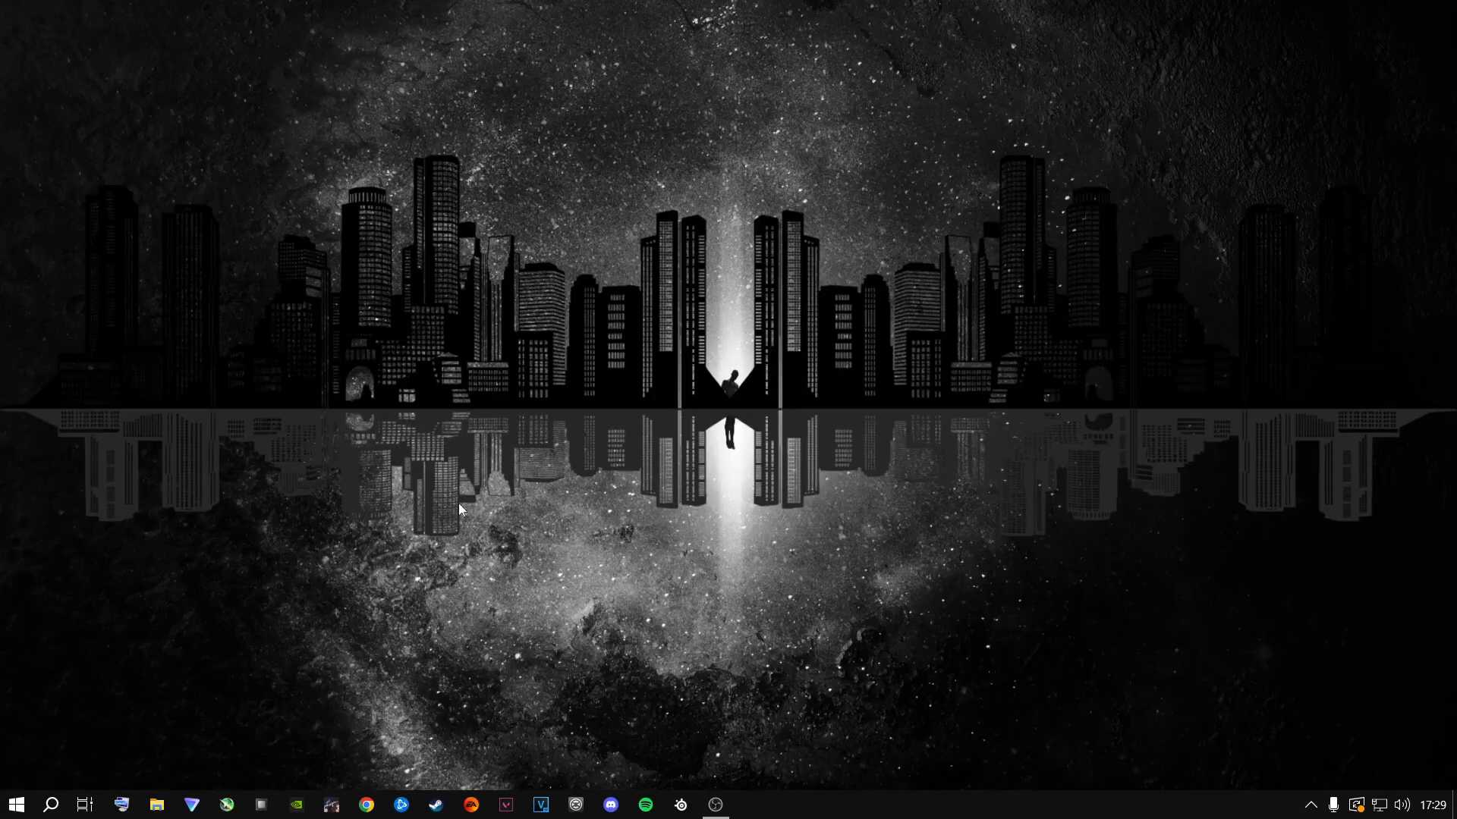
Open the user's local Temp folder by entering %temp% in the Run dialog
key("super+r")
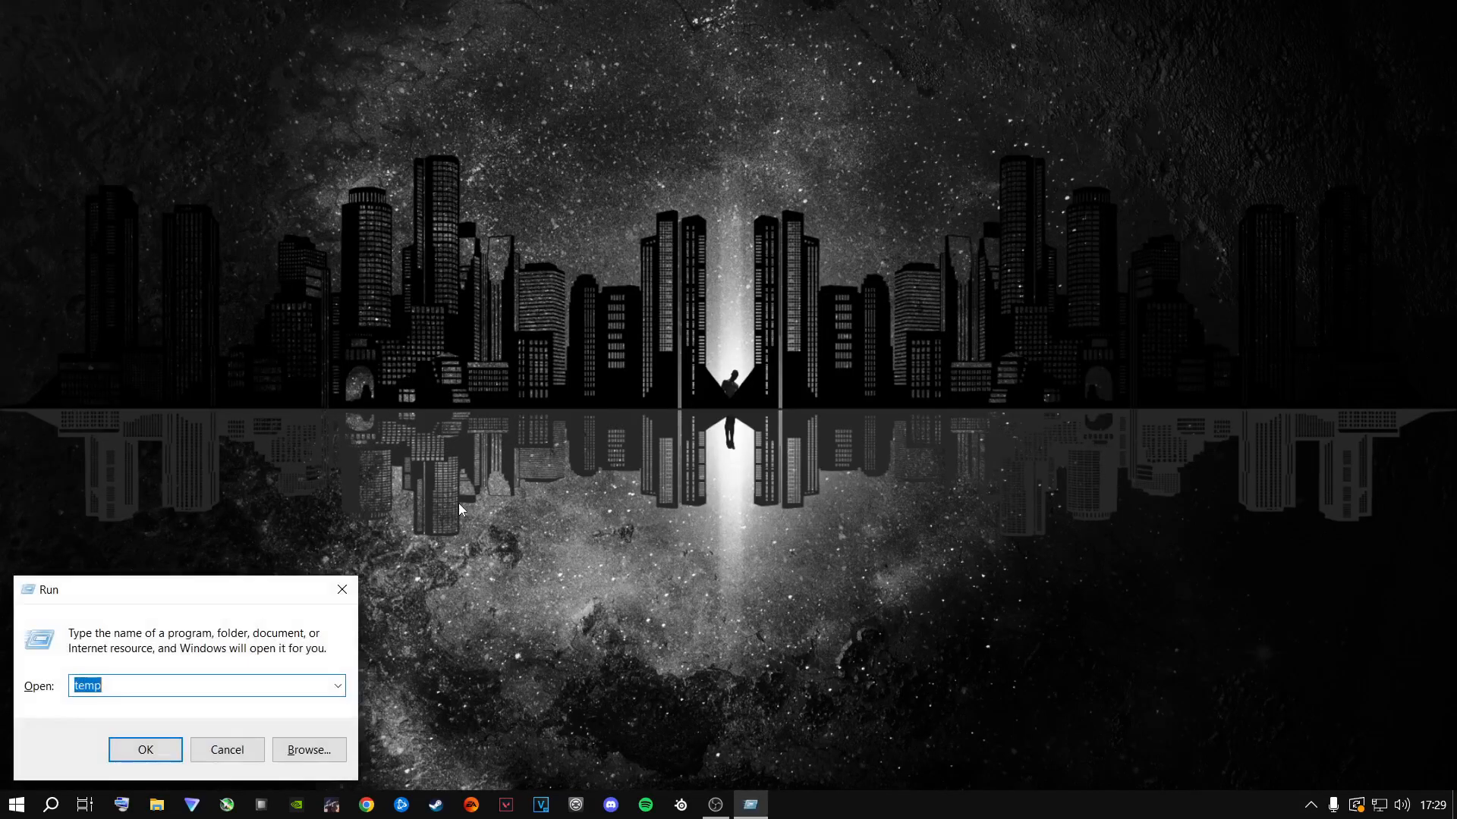
key("Right")
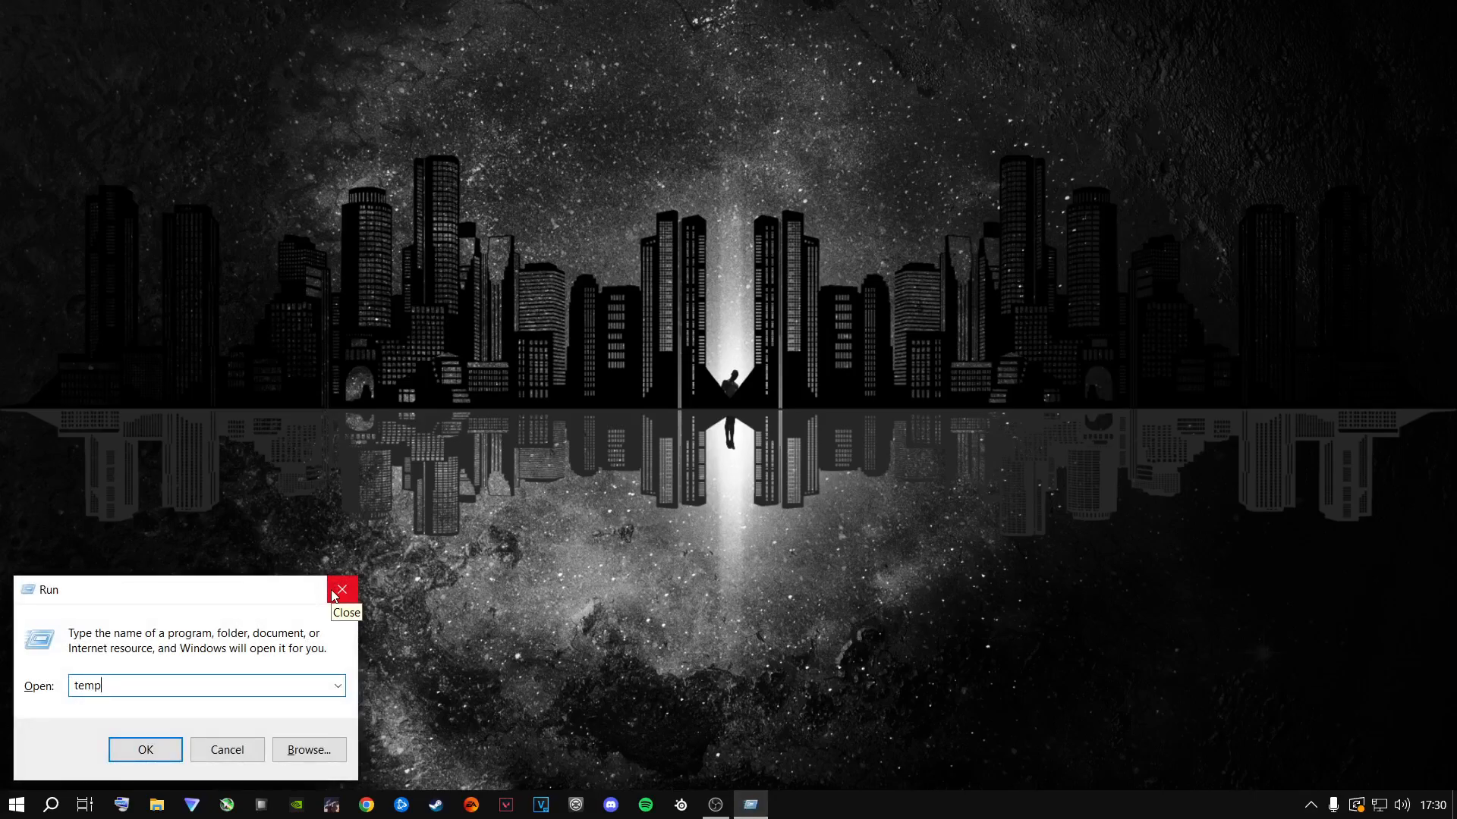
type("%")
key("Left")
key("Left")
key("Left")
type("%")
key("ctrl+a")
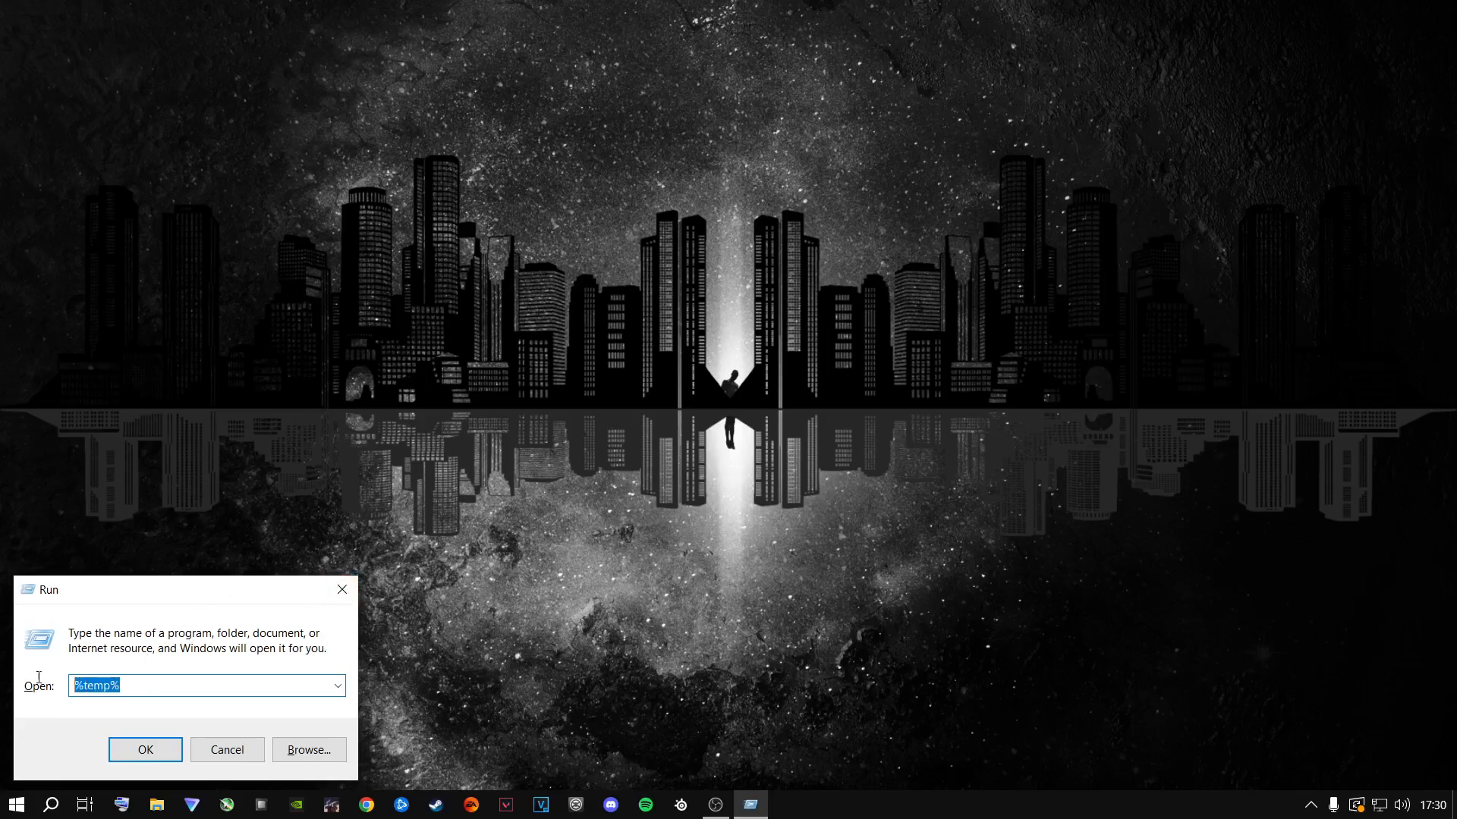
left_click(147, 749)
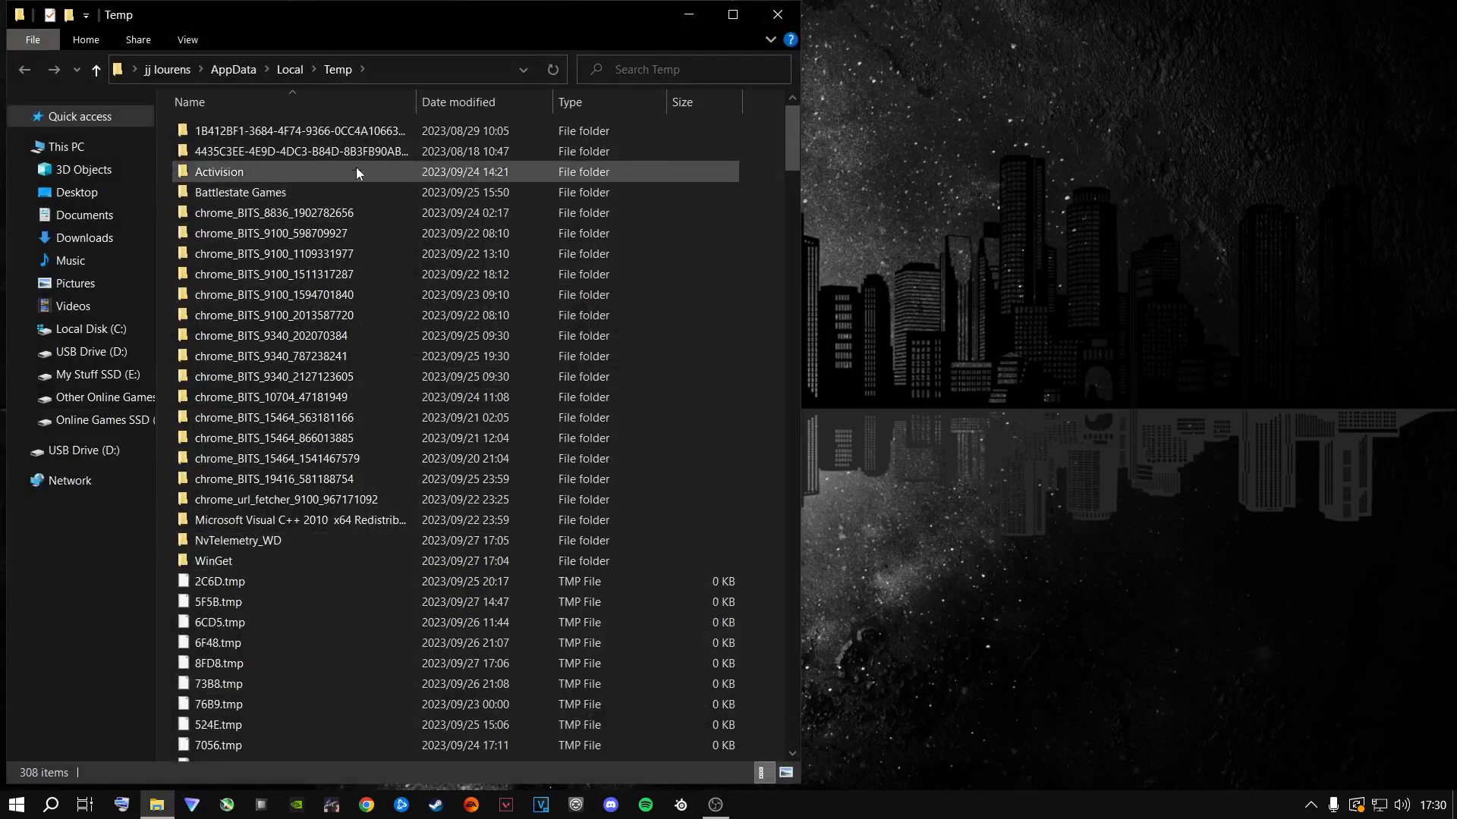
Delete everything in the user's local Temp folder, skip all items in use, and close the window
double_click(490, 27)
left_click(456, 247)
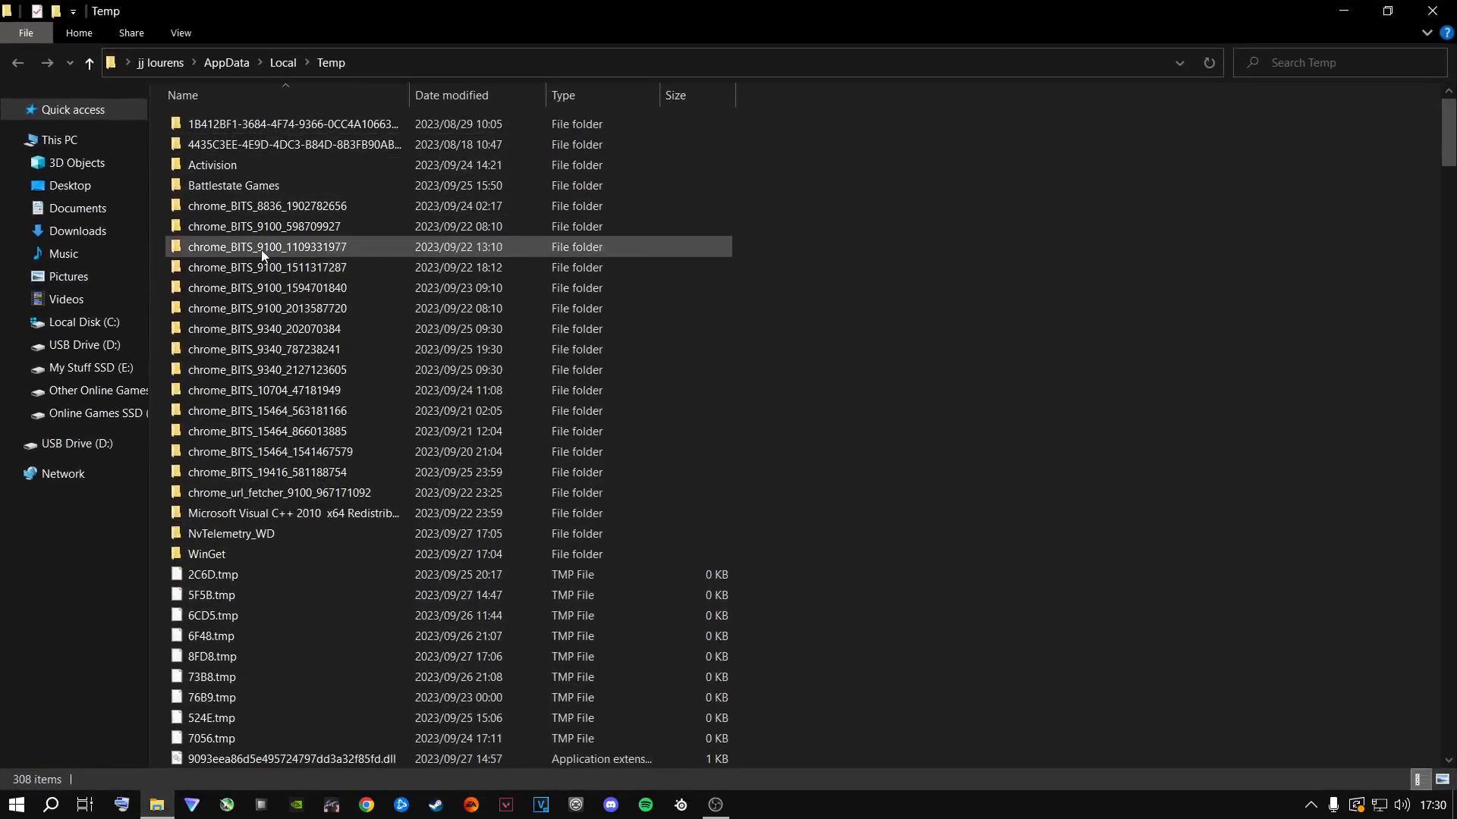
key("ctrl+a")
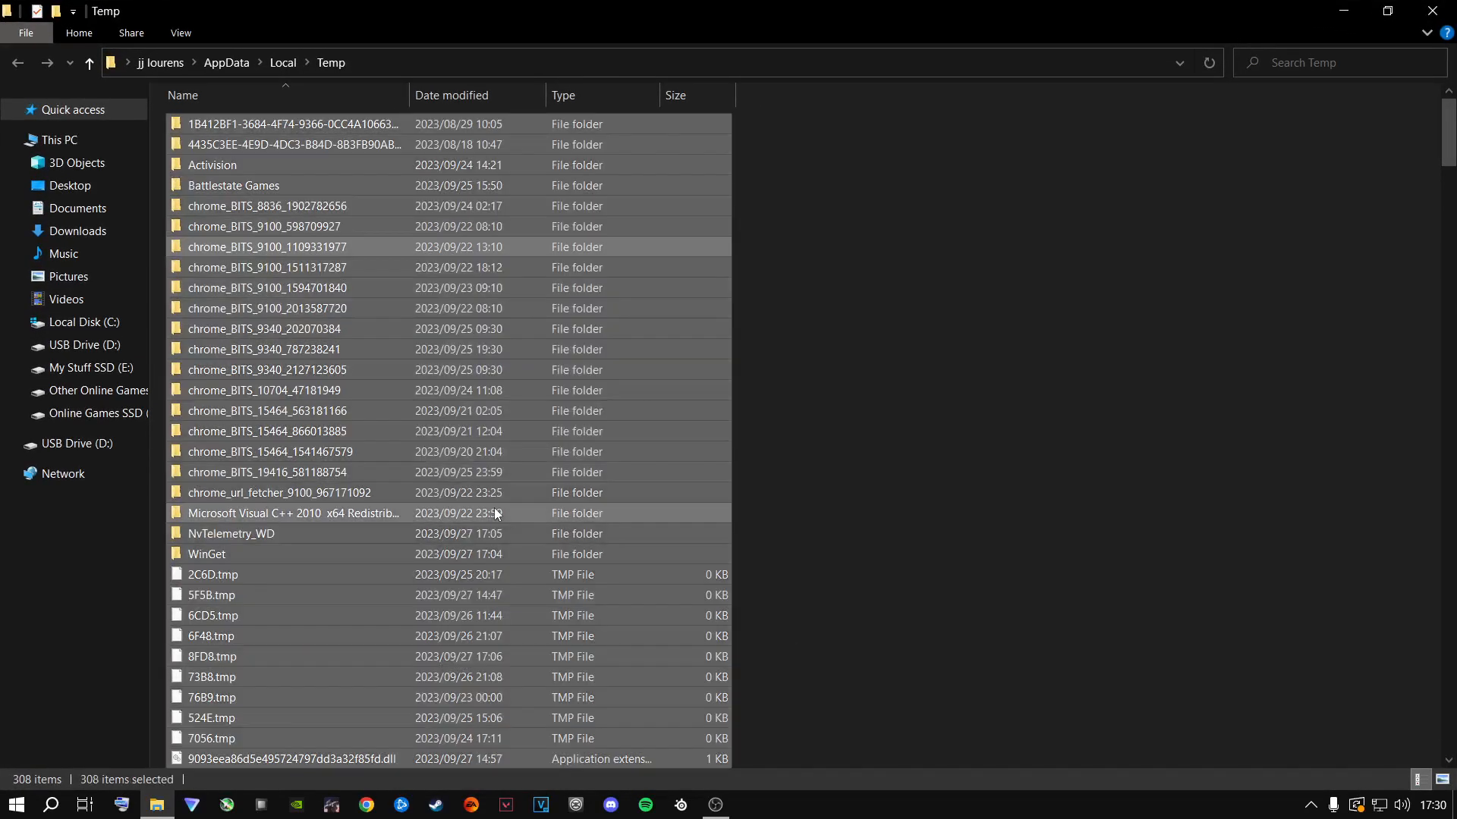
right_click(296, 330)
left_click(347, 587)
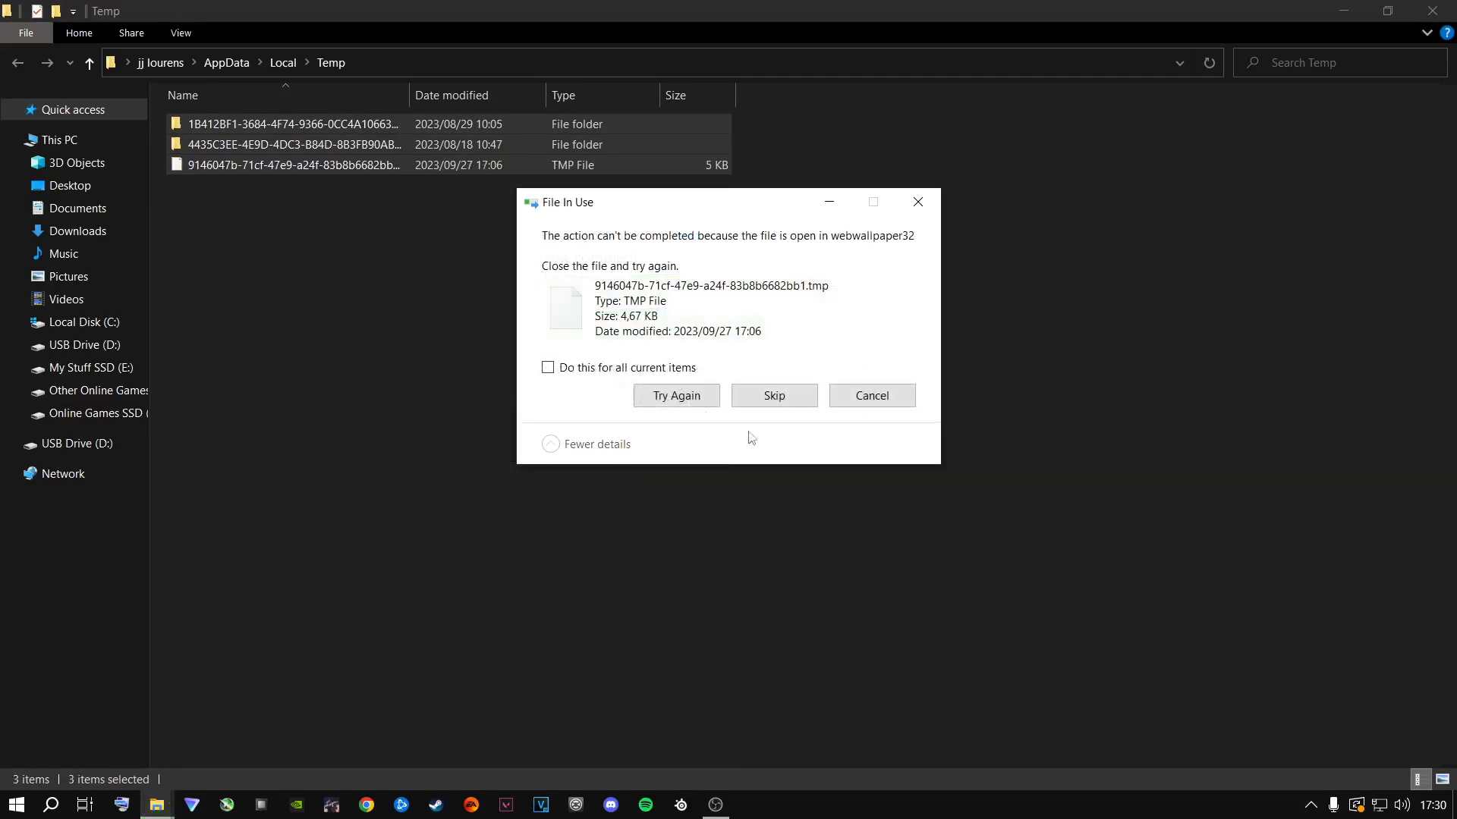
left_click(606, 370)
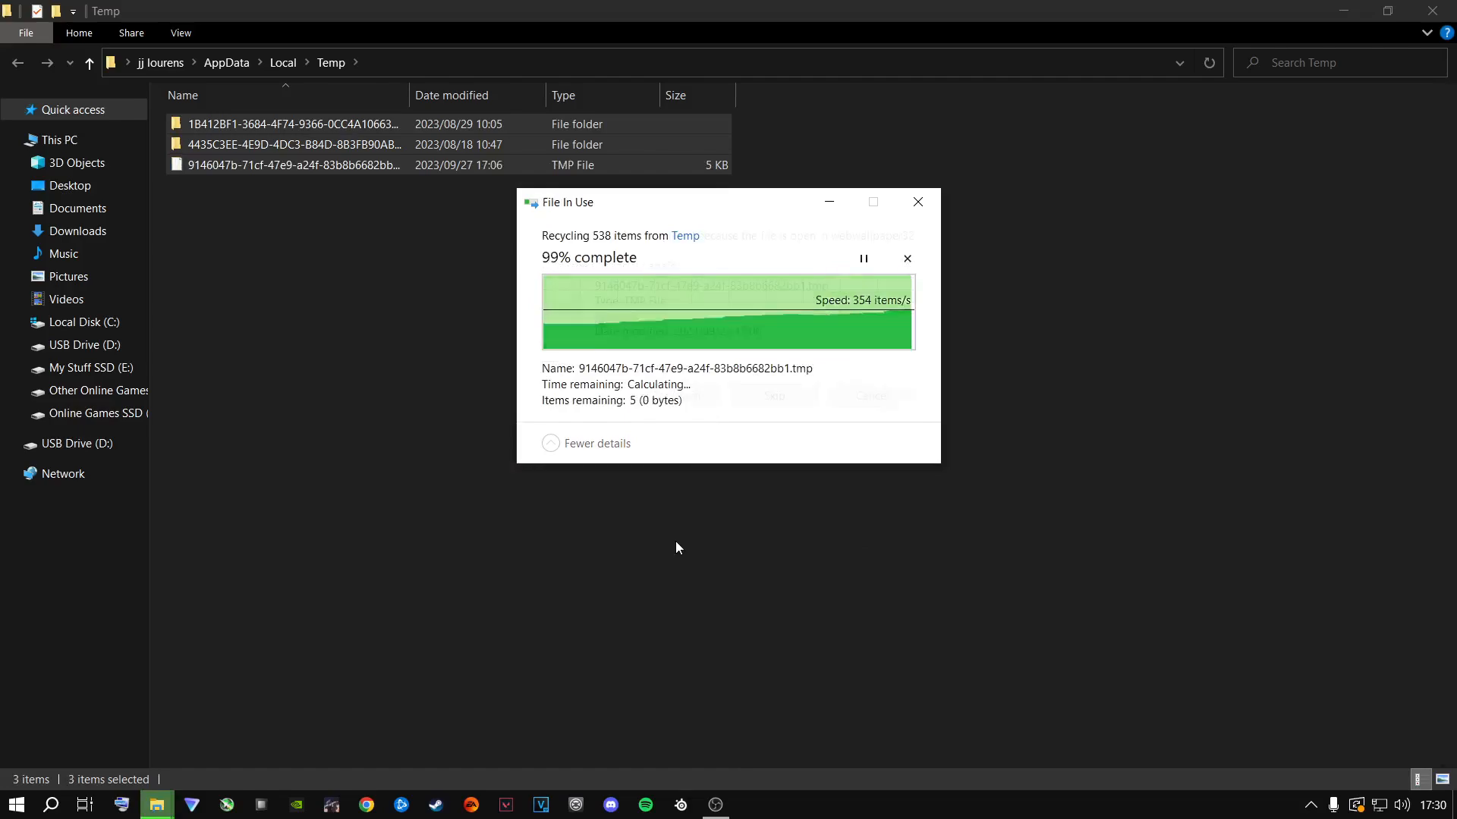
left_click(777, 401)
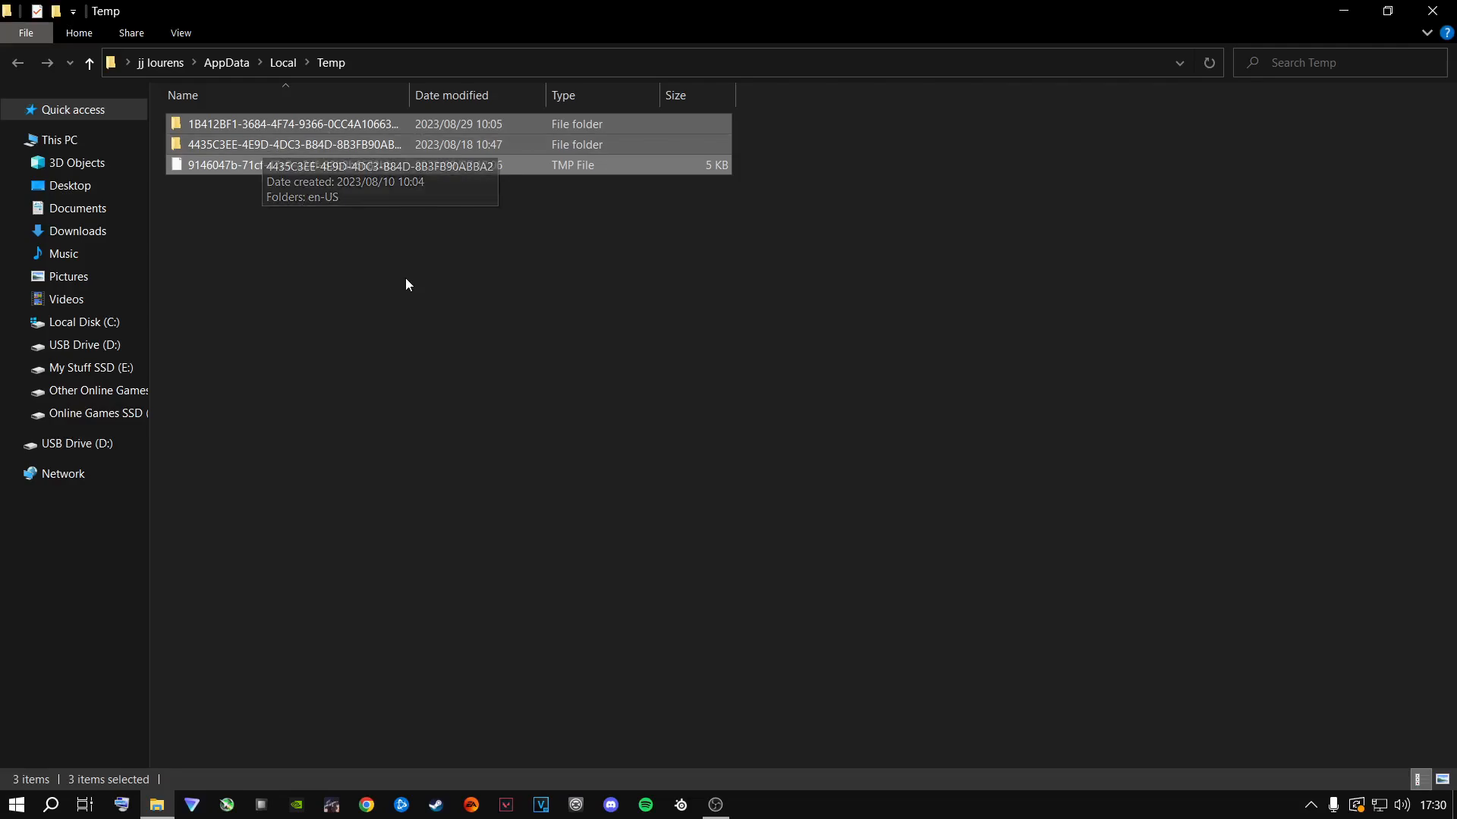
left_click(471, 279)
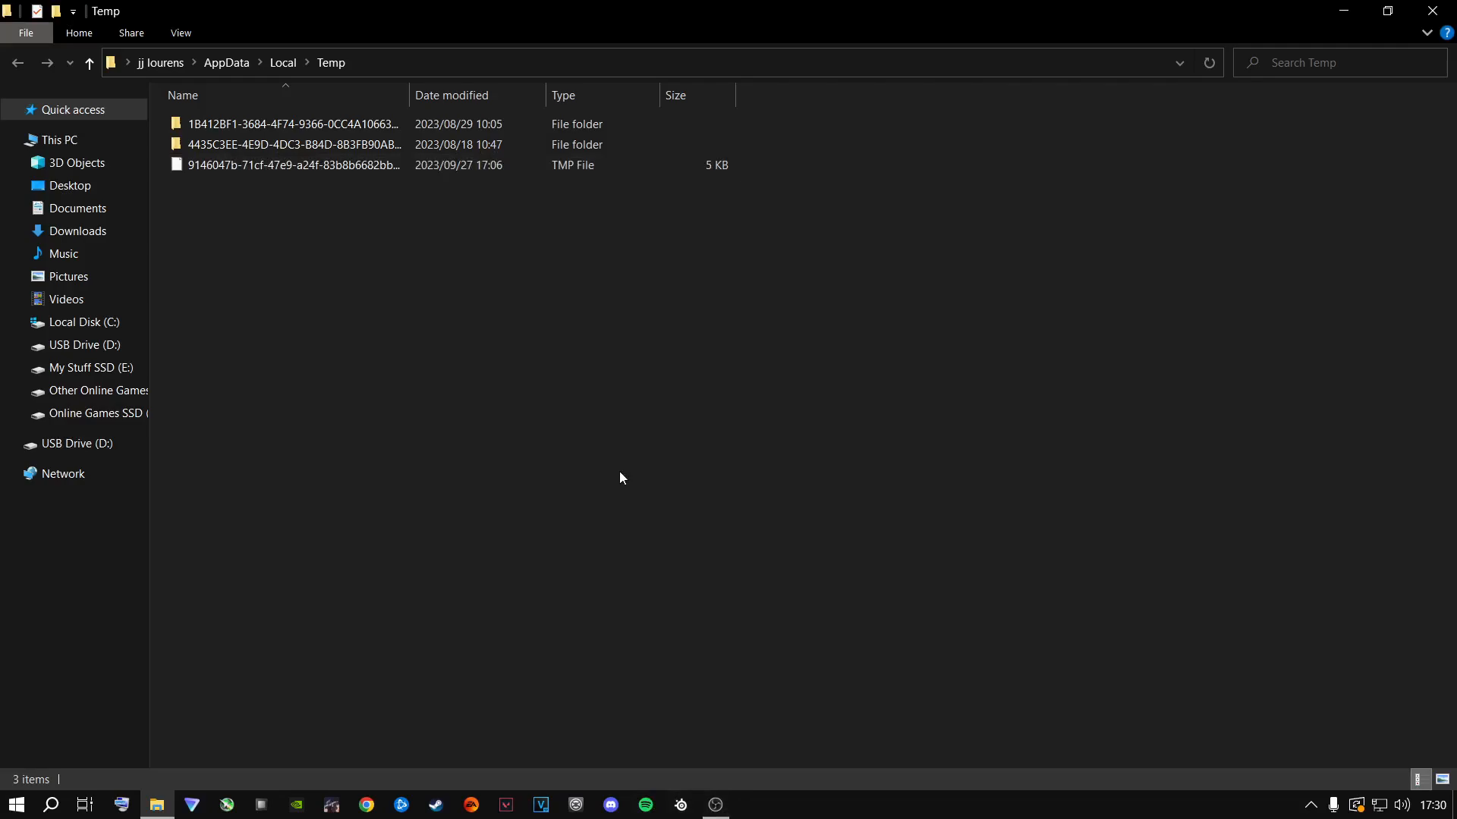
mouse_move(621, 15)
left_mouse_down()
mouse_move(628, 234)
mouse_move(705, 540)
mouse_move(627, 4)
left_mouse_up()
left_click(1432, 11)
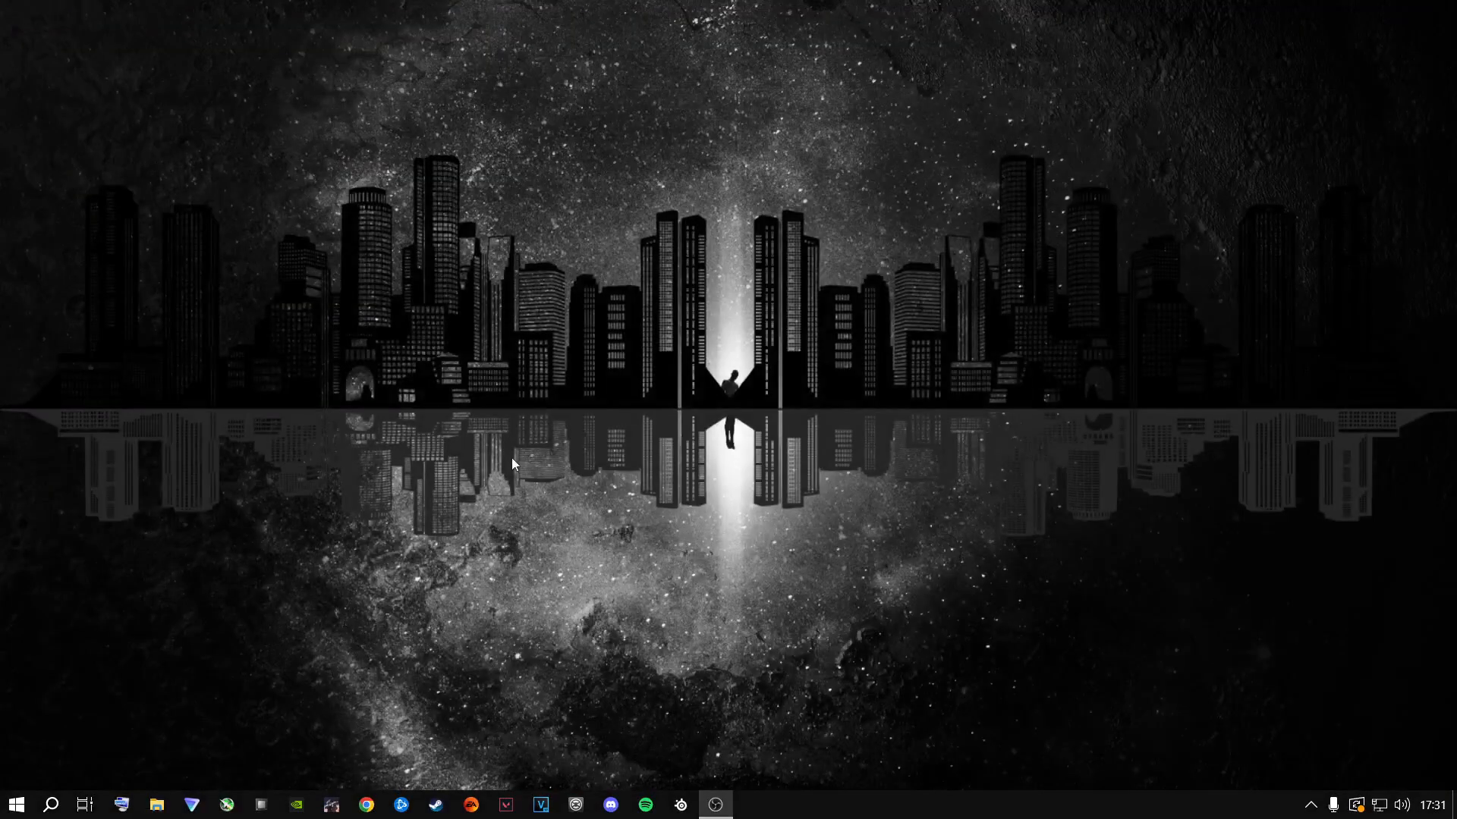
Open the Prefetch folder by entering prefetch in the Run dialog and grant permission to access it
key("super+r")
key("BackSpace")
type("prefetch")
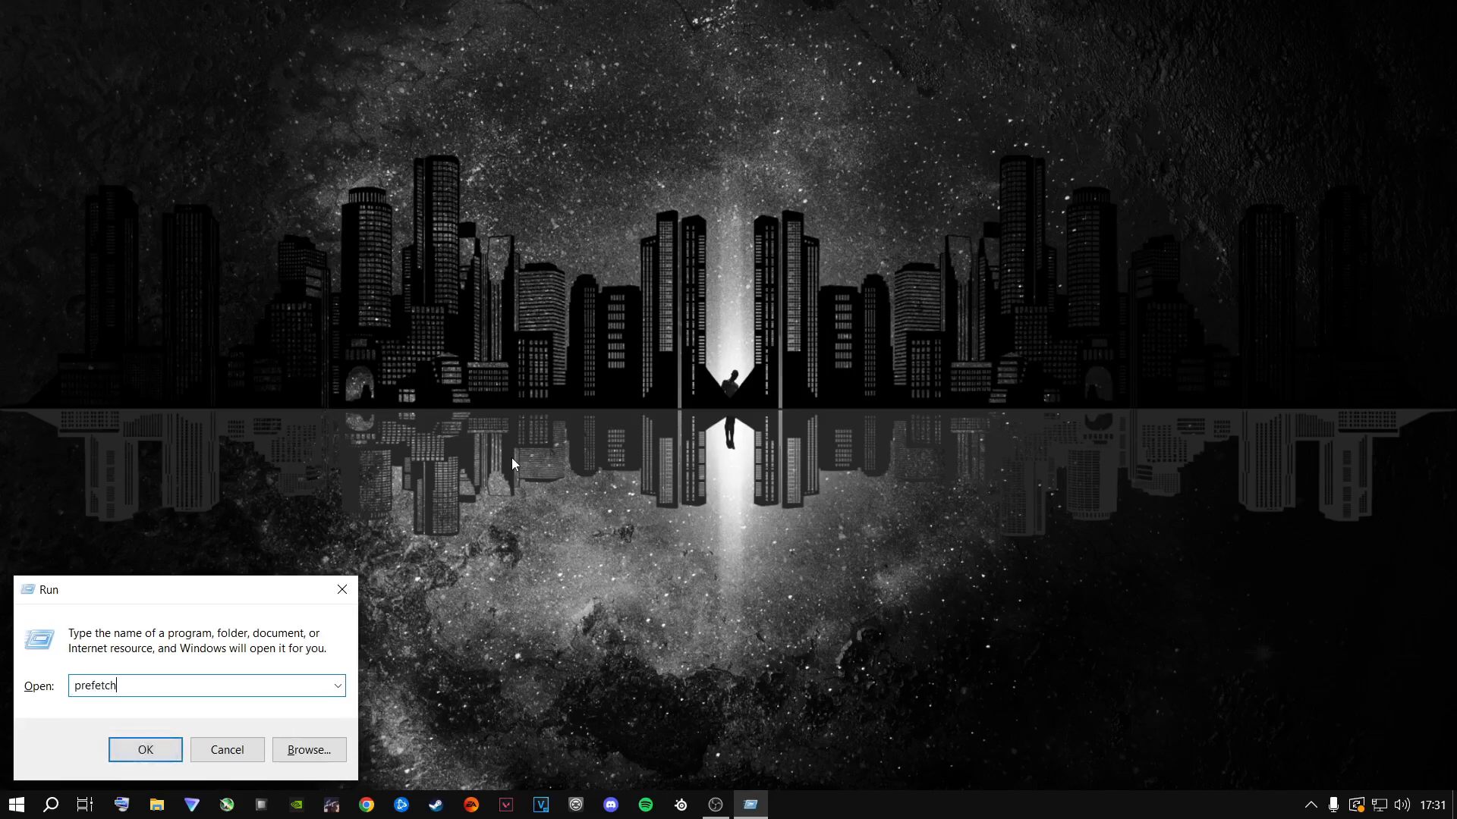
key("Return")
left_click(733, 432)
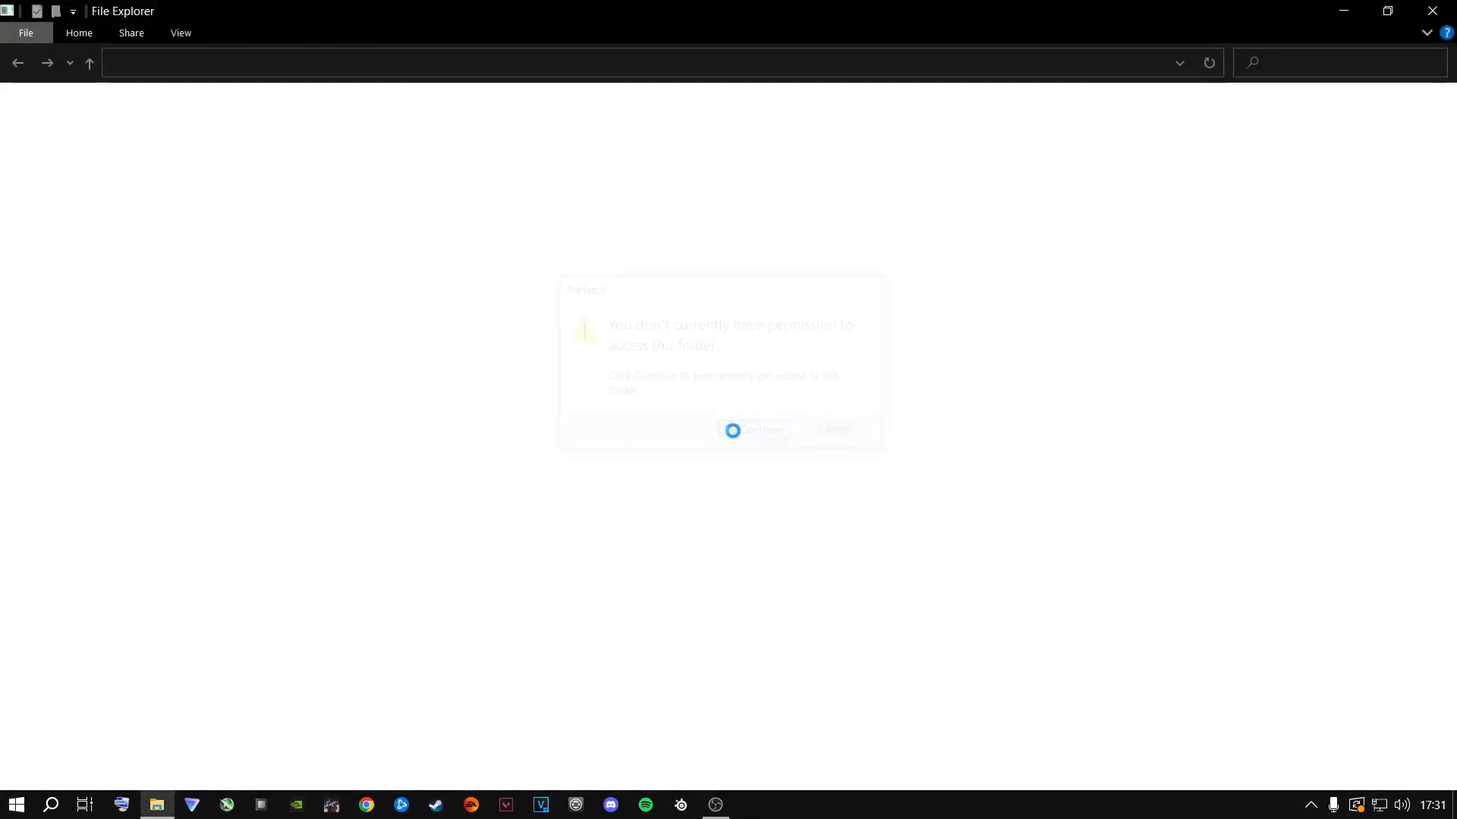
Delete all files in the Windows Prefetch folder
left_click(429, 269)
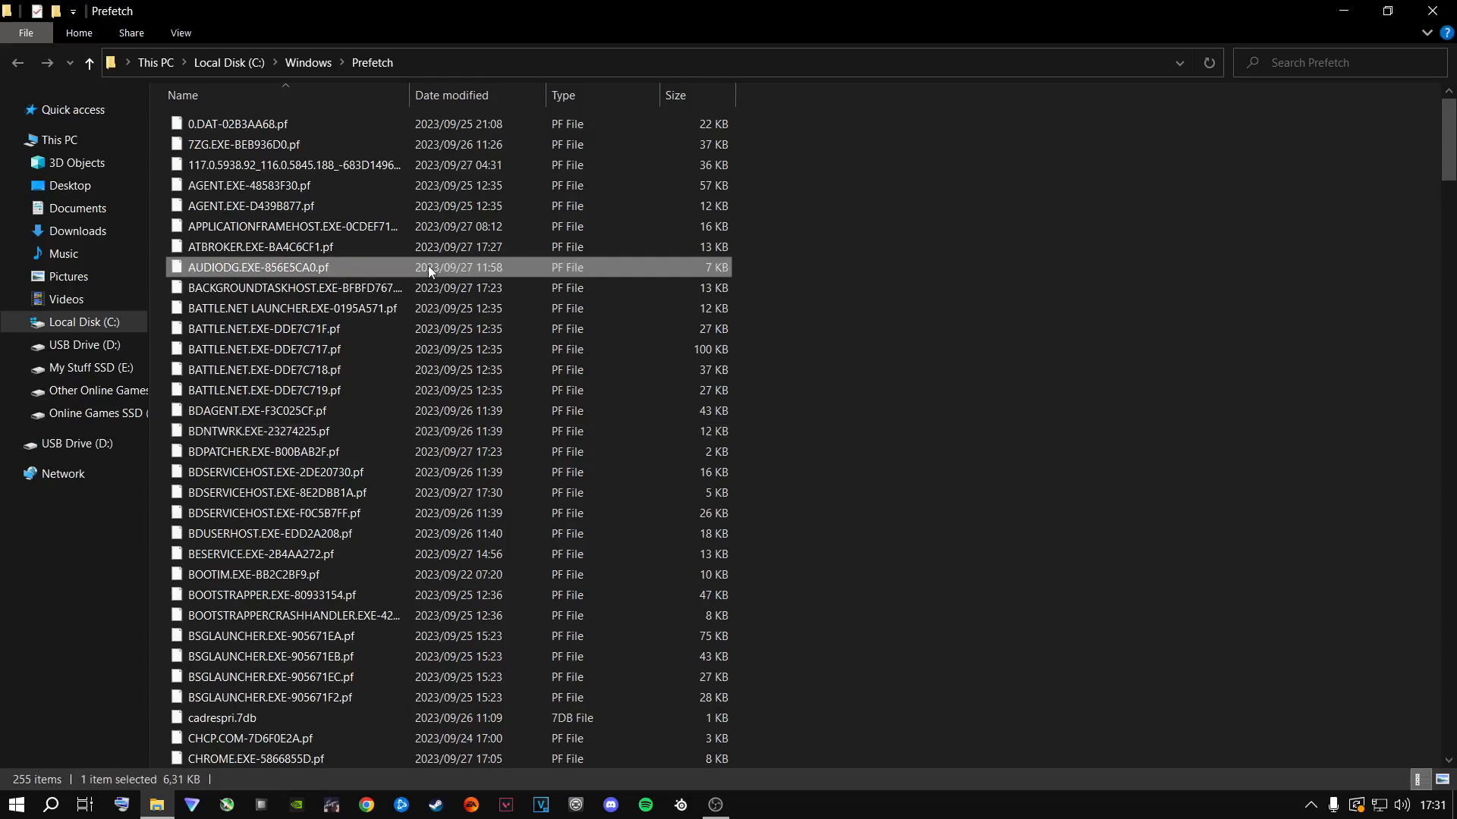
key("ctrl+a")
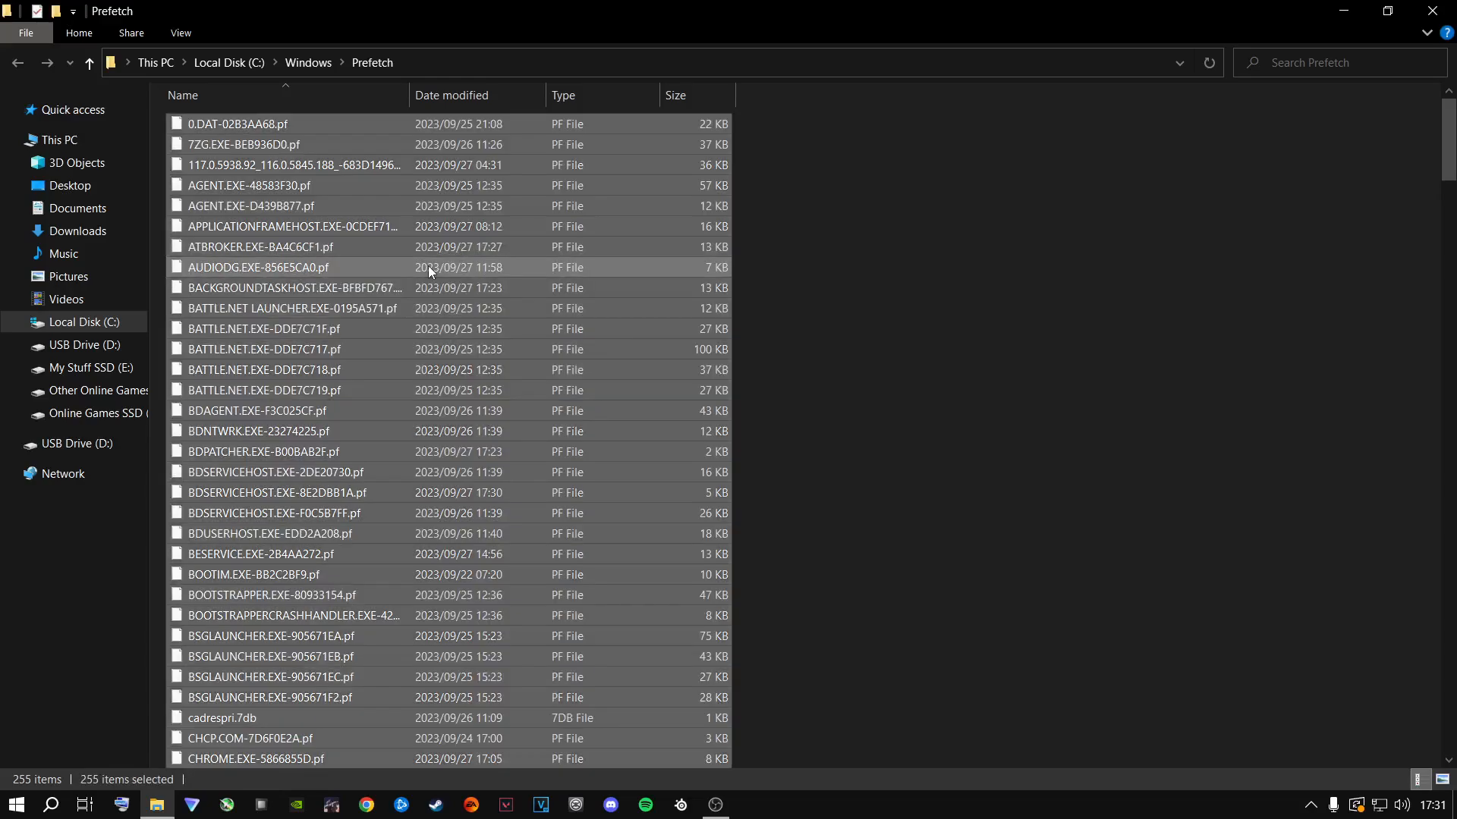
key("Delete")
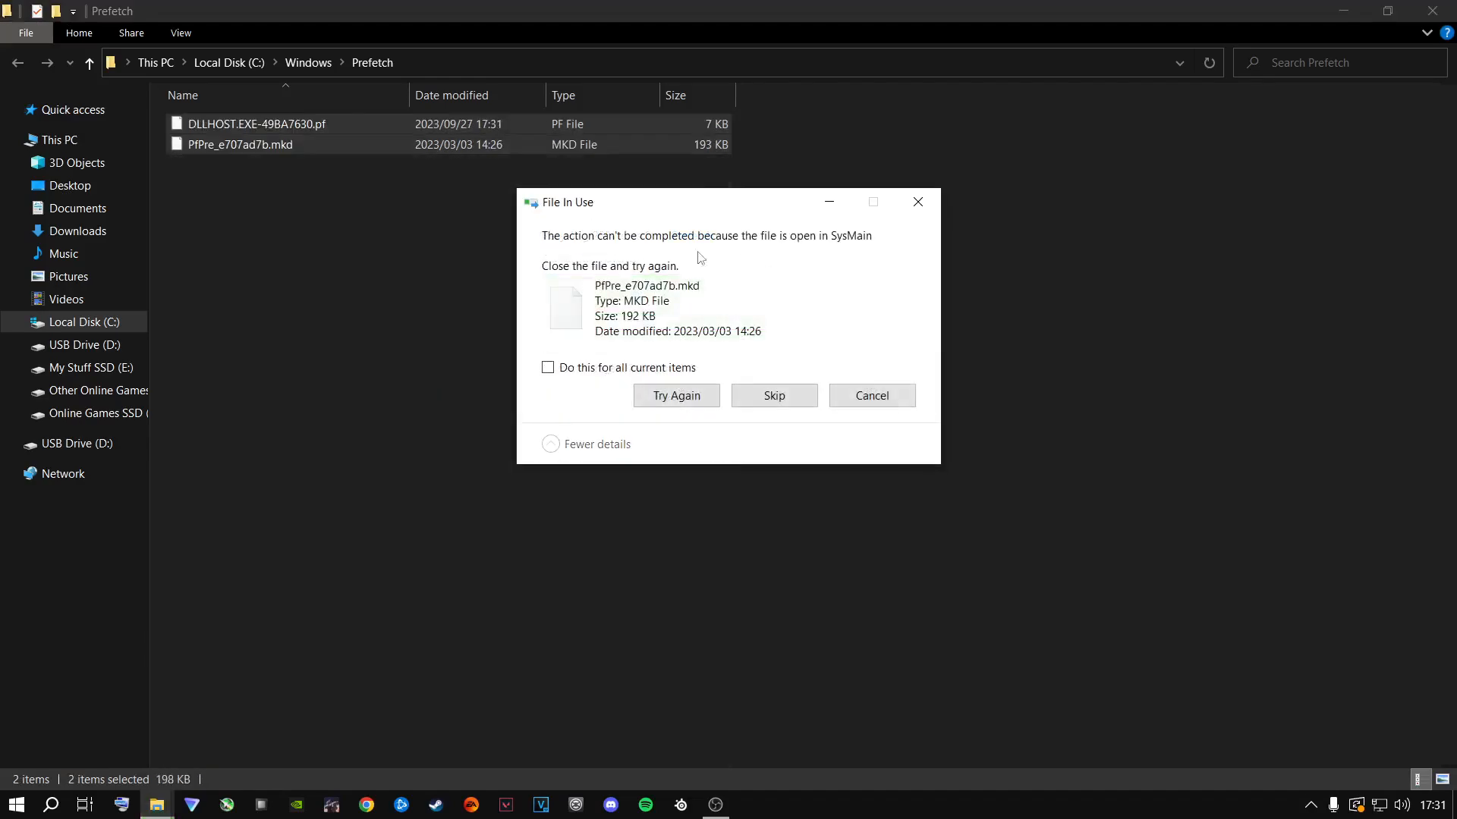
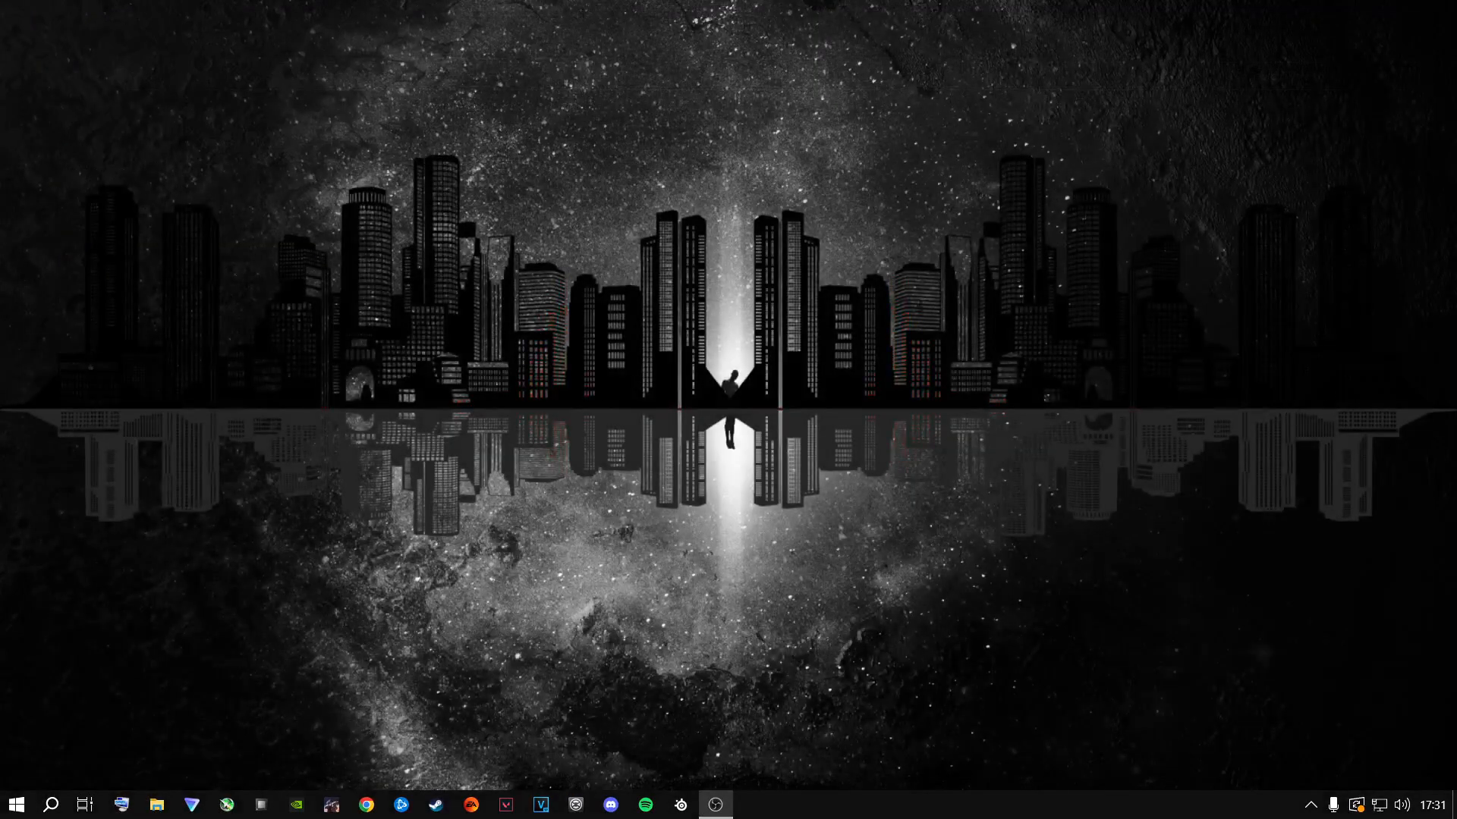
Bring the Recycle Bin to the middle of the desktop and empty it
left_click_drag(1455, 577, 710, 393)
right_click(709, 393)
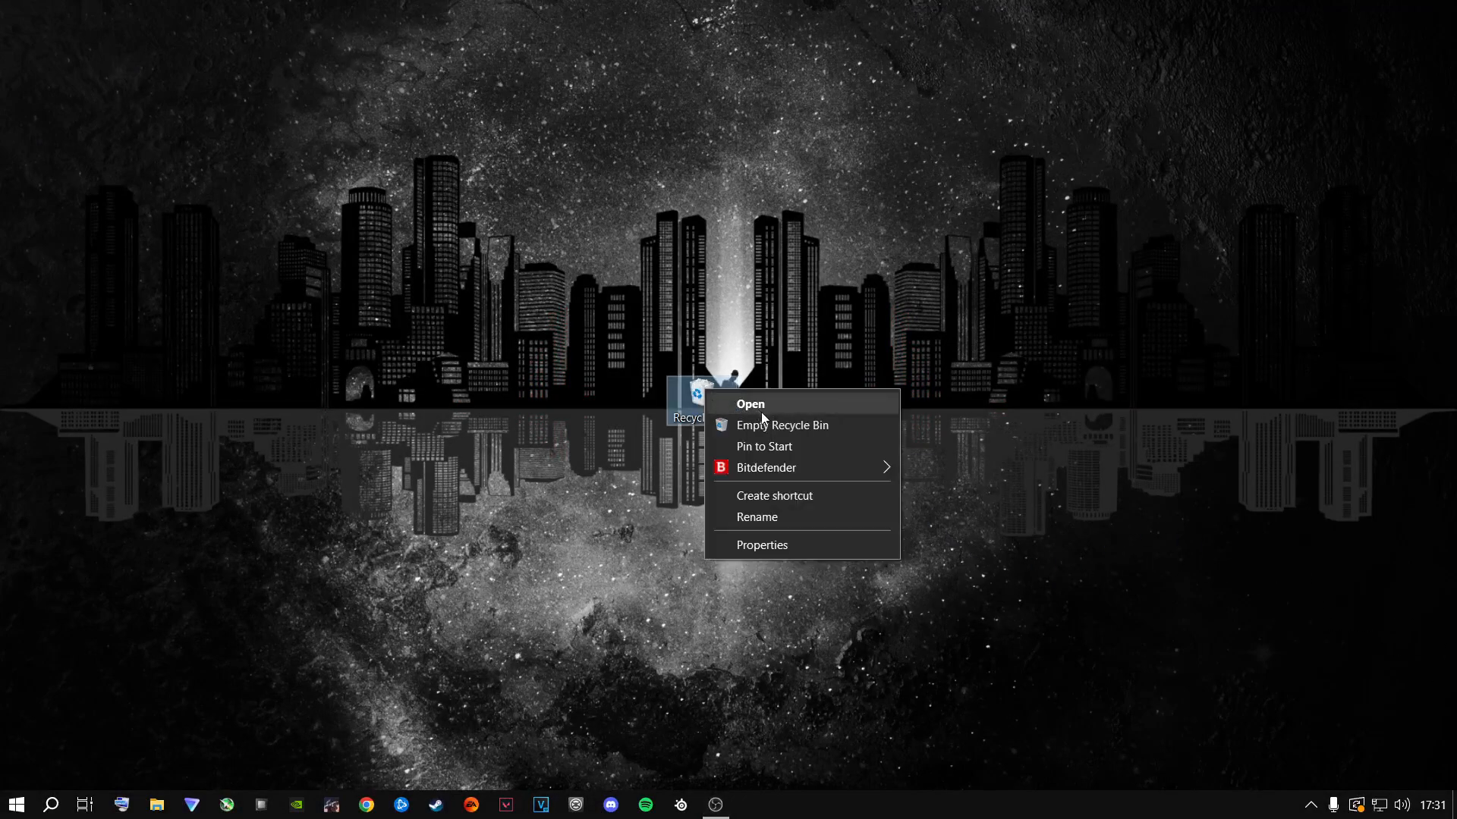
left_click(762, 427)
left_click(787, 420)
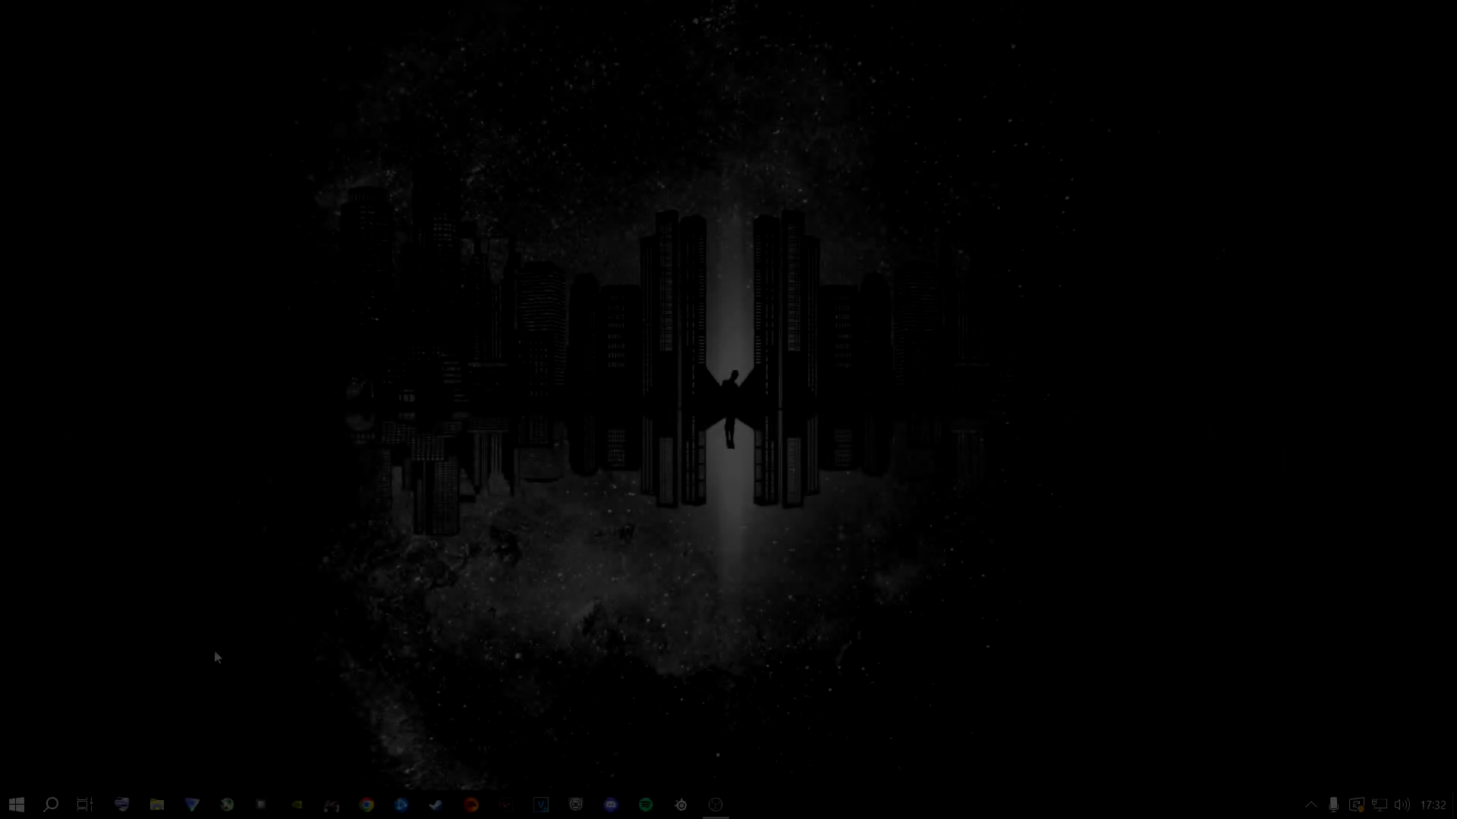
Search Windows for edit power plan and go to the Power Options overview of all plans
key("super+s")
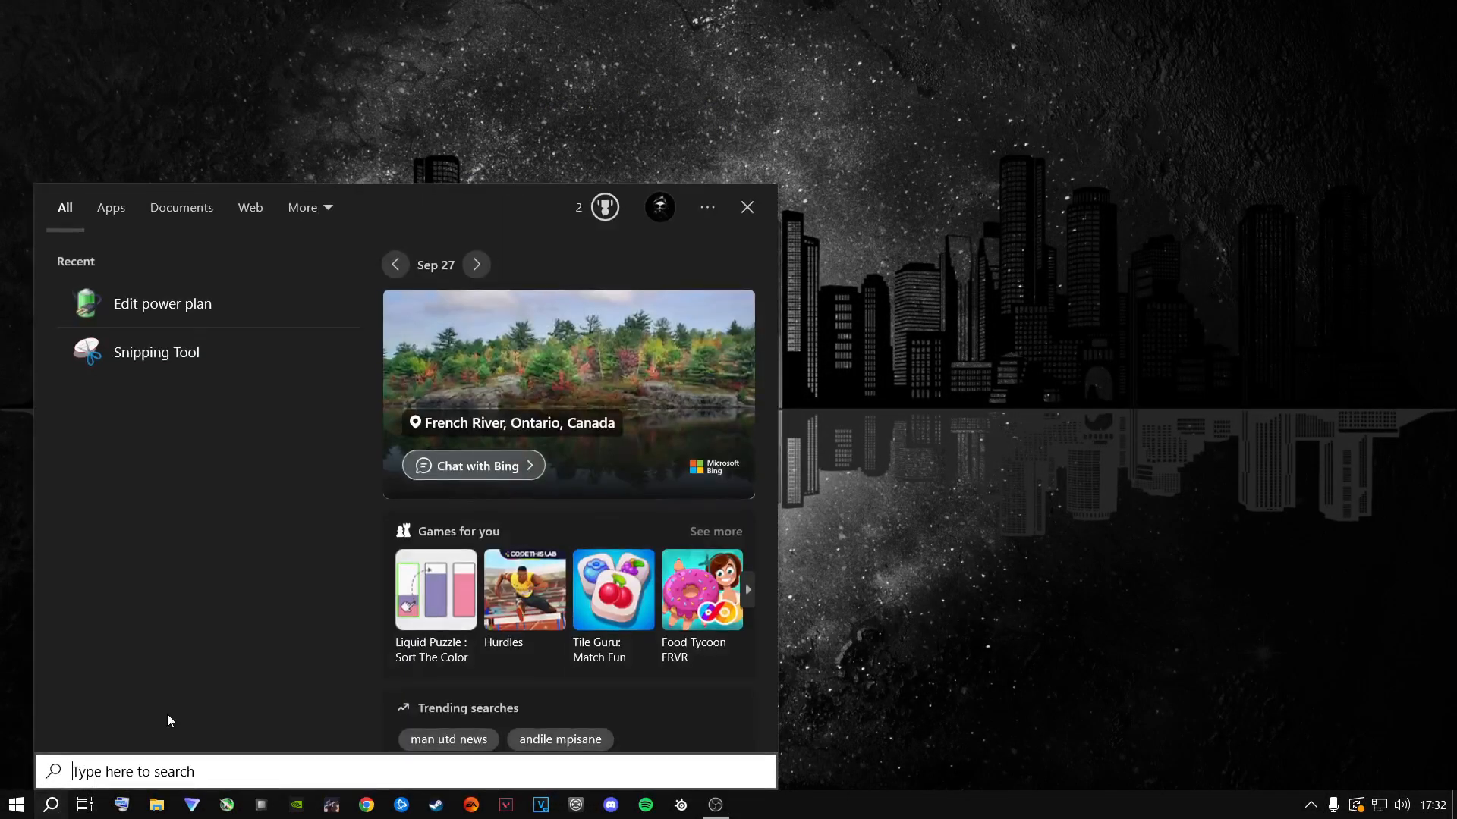
type("edit power plan")
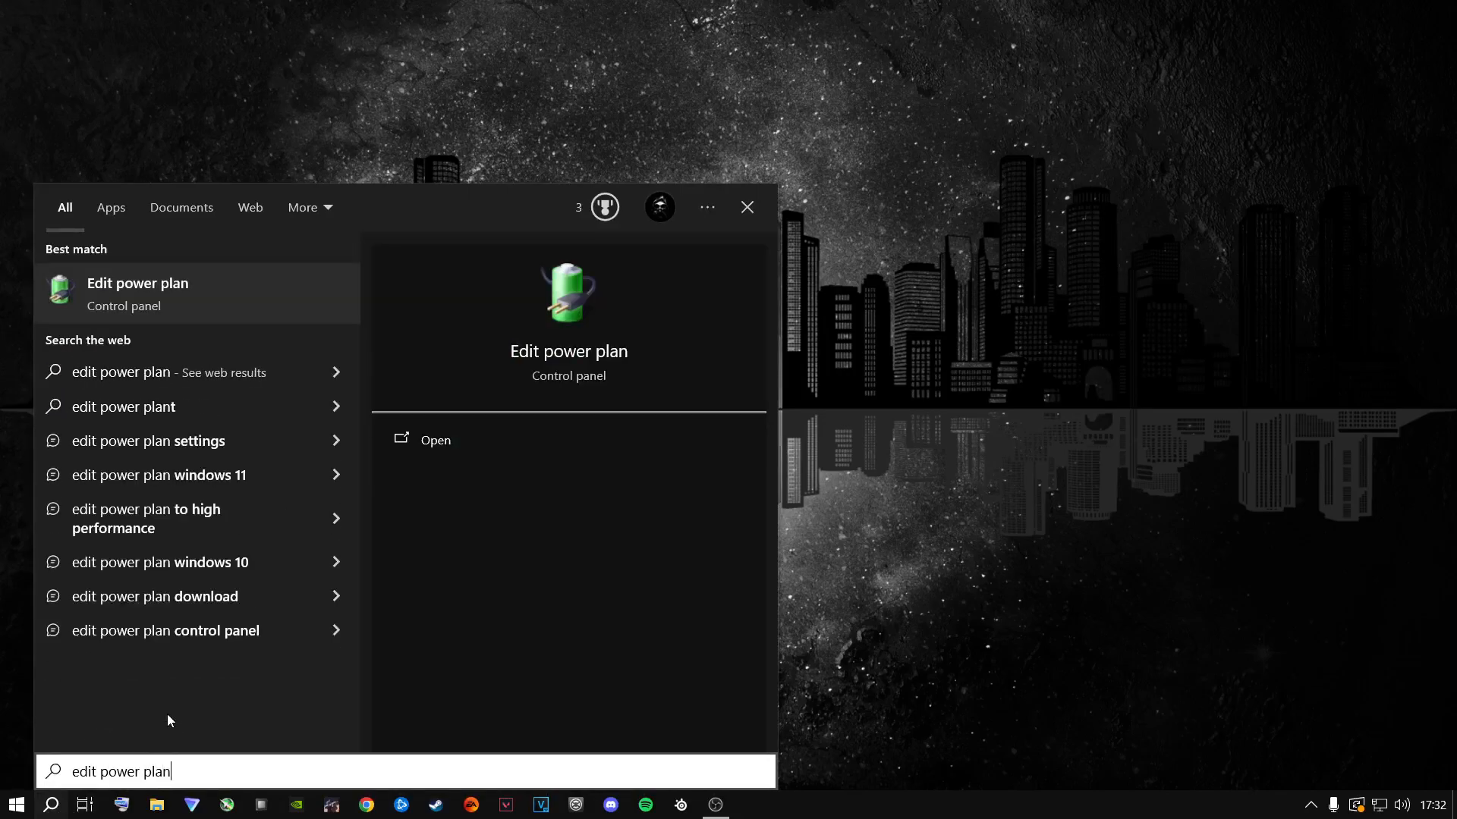
key("Return")
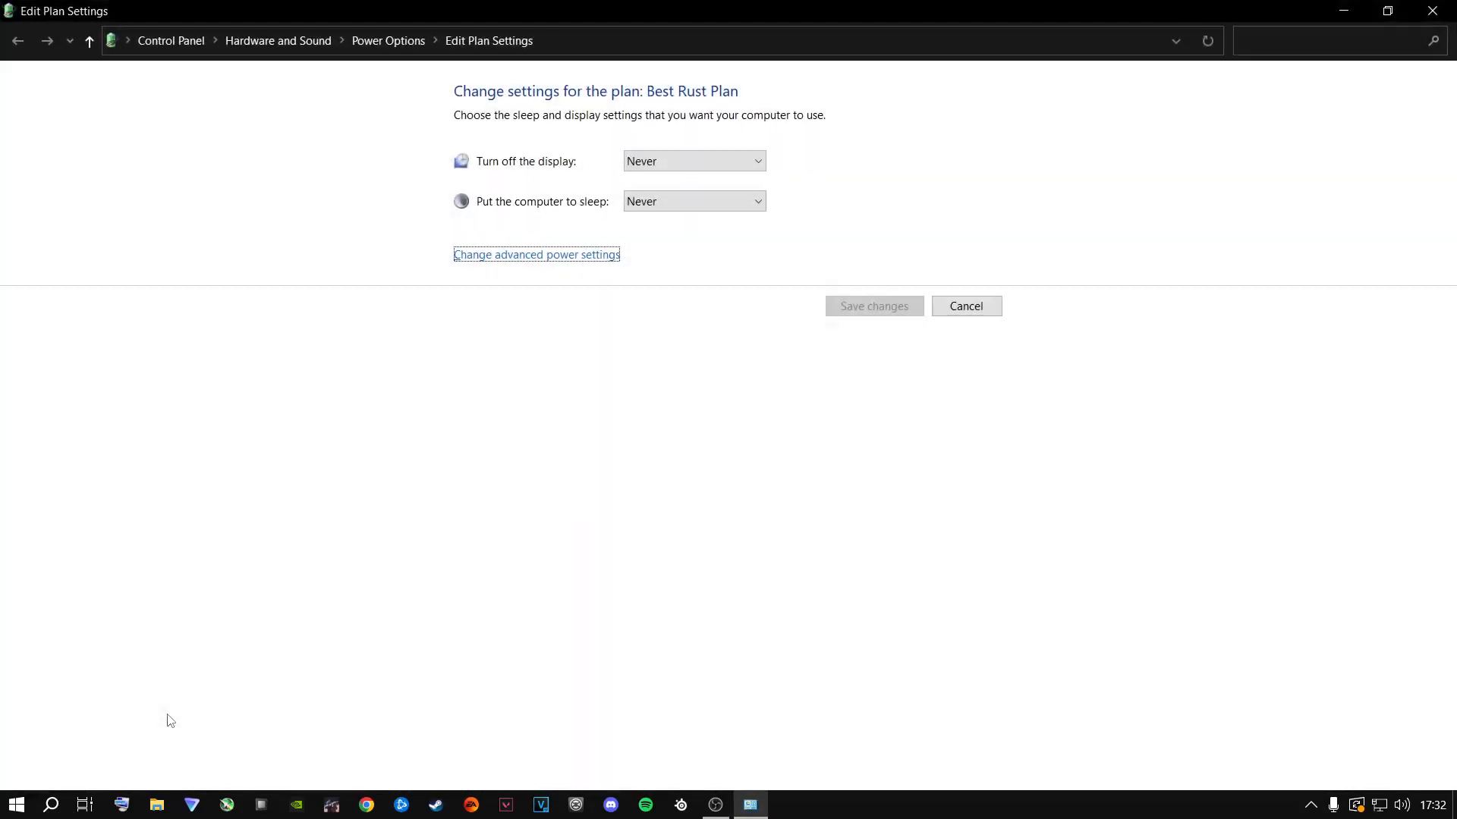
left_click(372, 42)
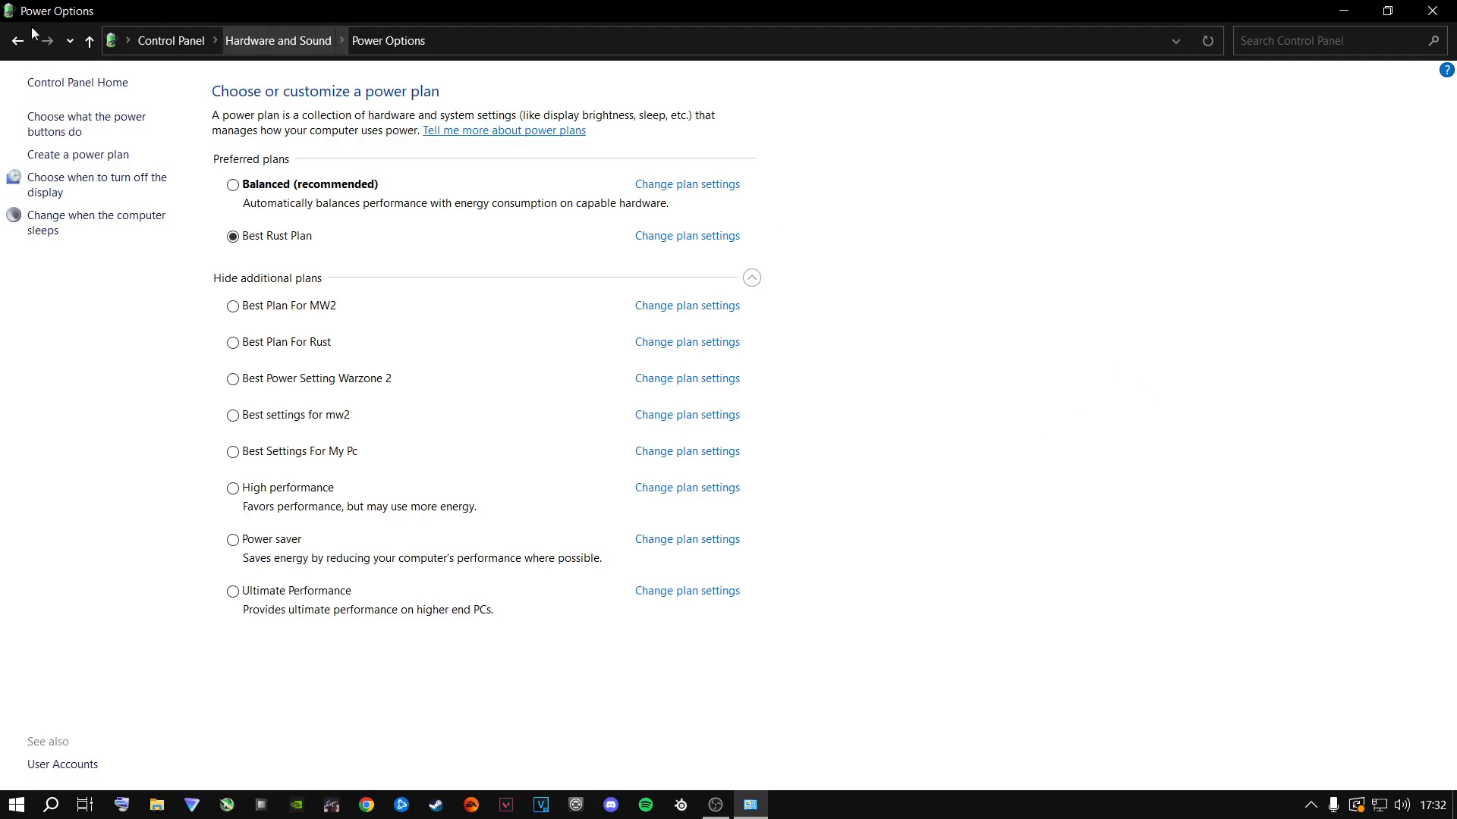
Create a power plan based on High performance, named Best Setting 2023, keeping display and sleep at Never
left_click(84, 155)
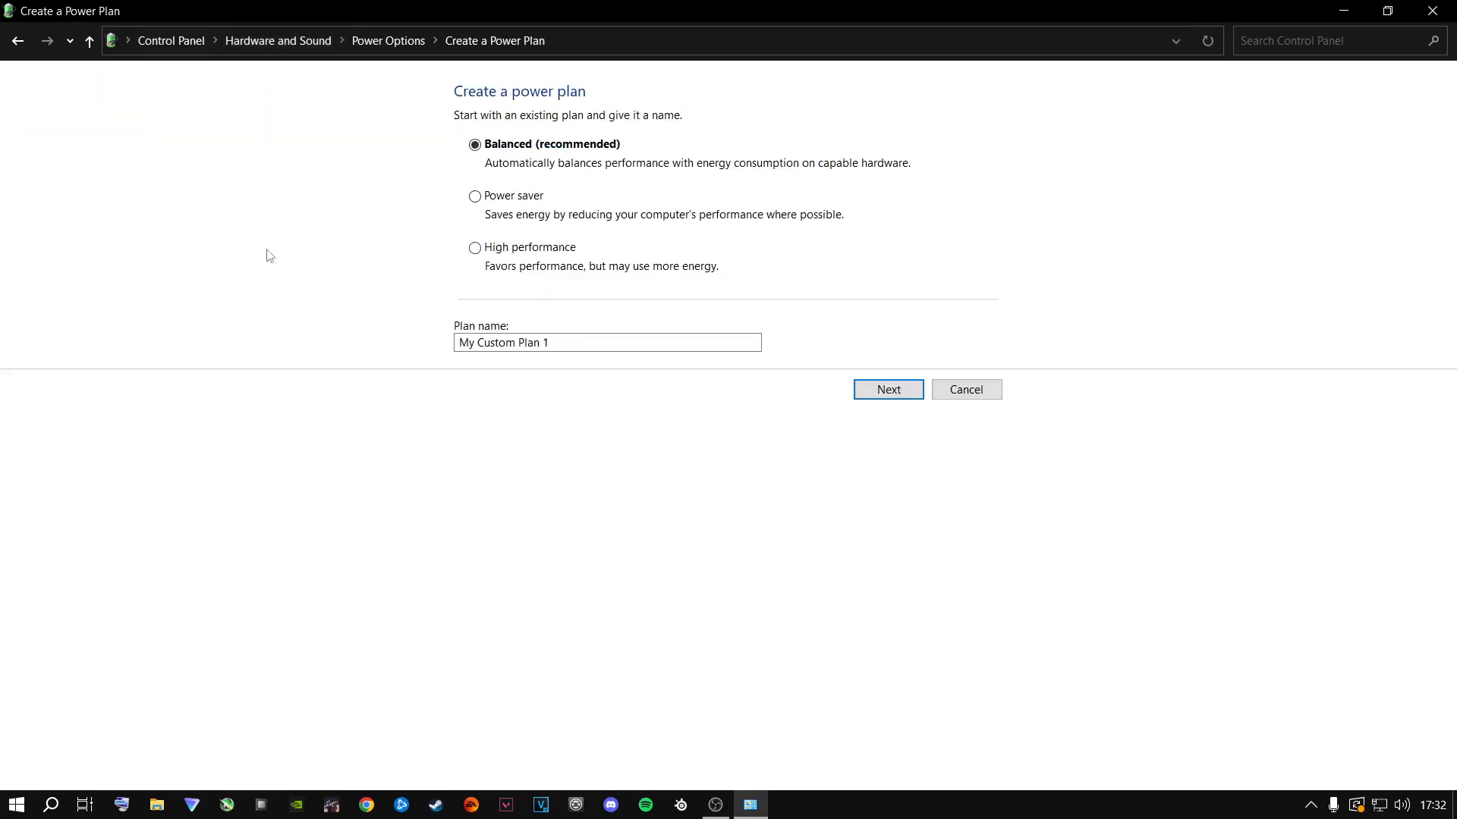
left_click(480, 248)
left_click(566, 345)
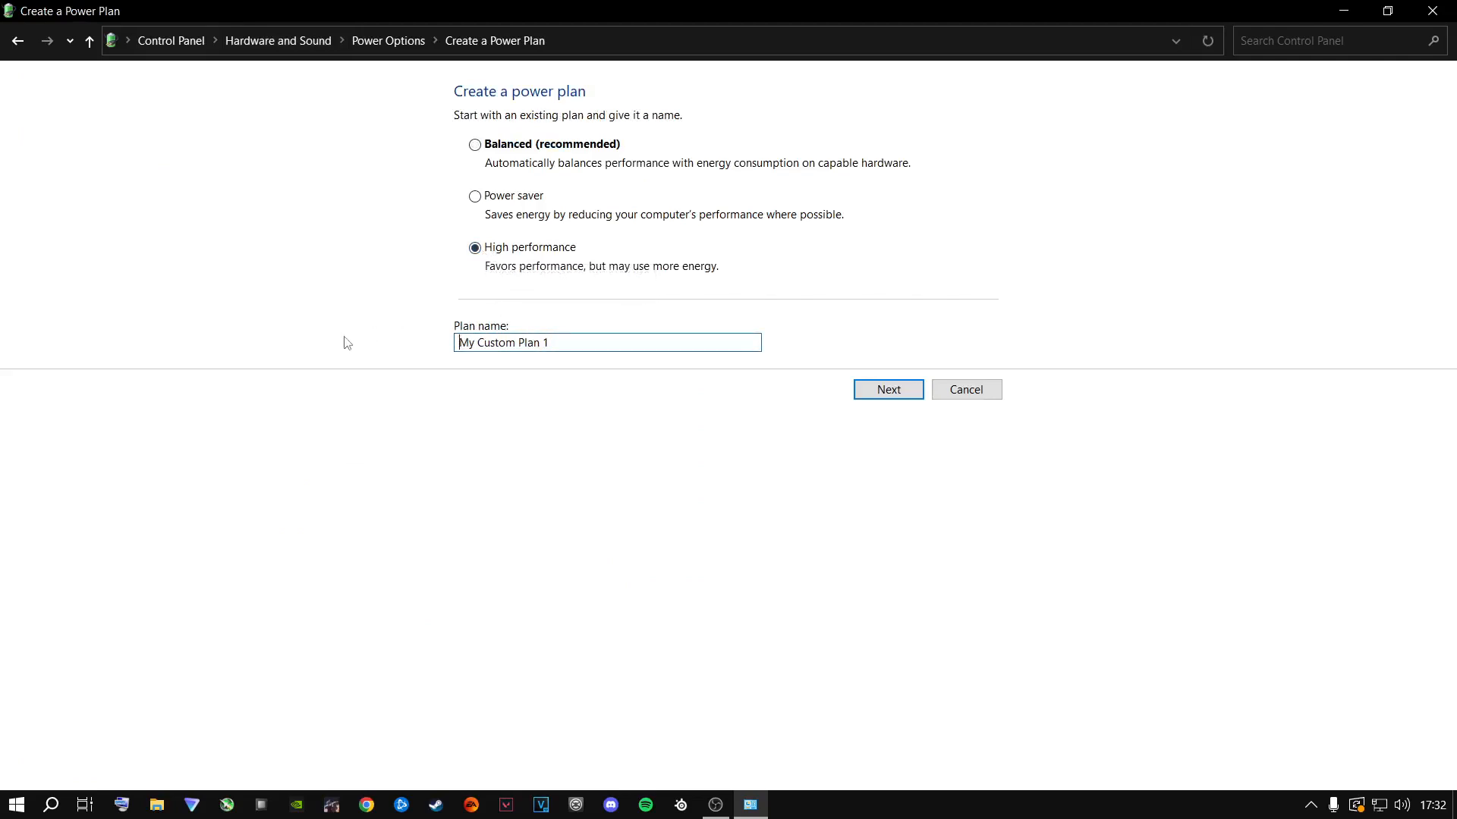
left_click_drag(558, 337, 428, 333)
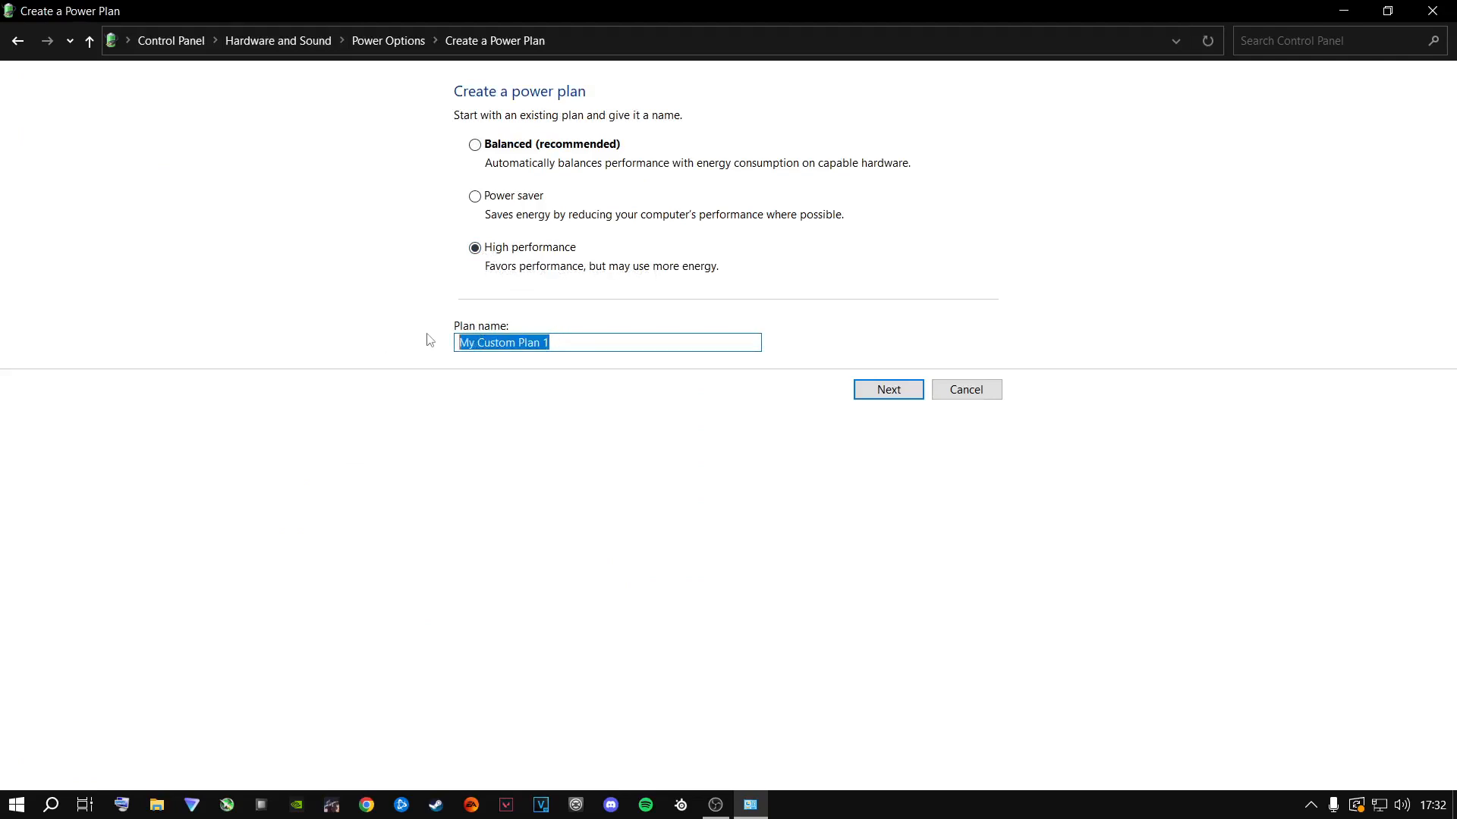
key("BackSpace")
type("Best Setting 2023")
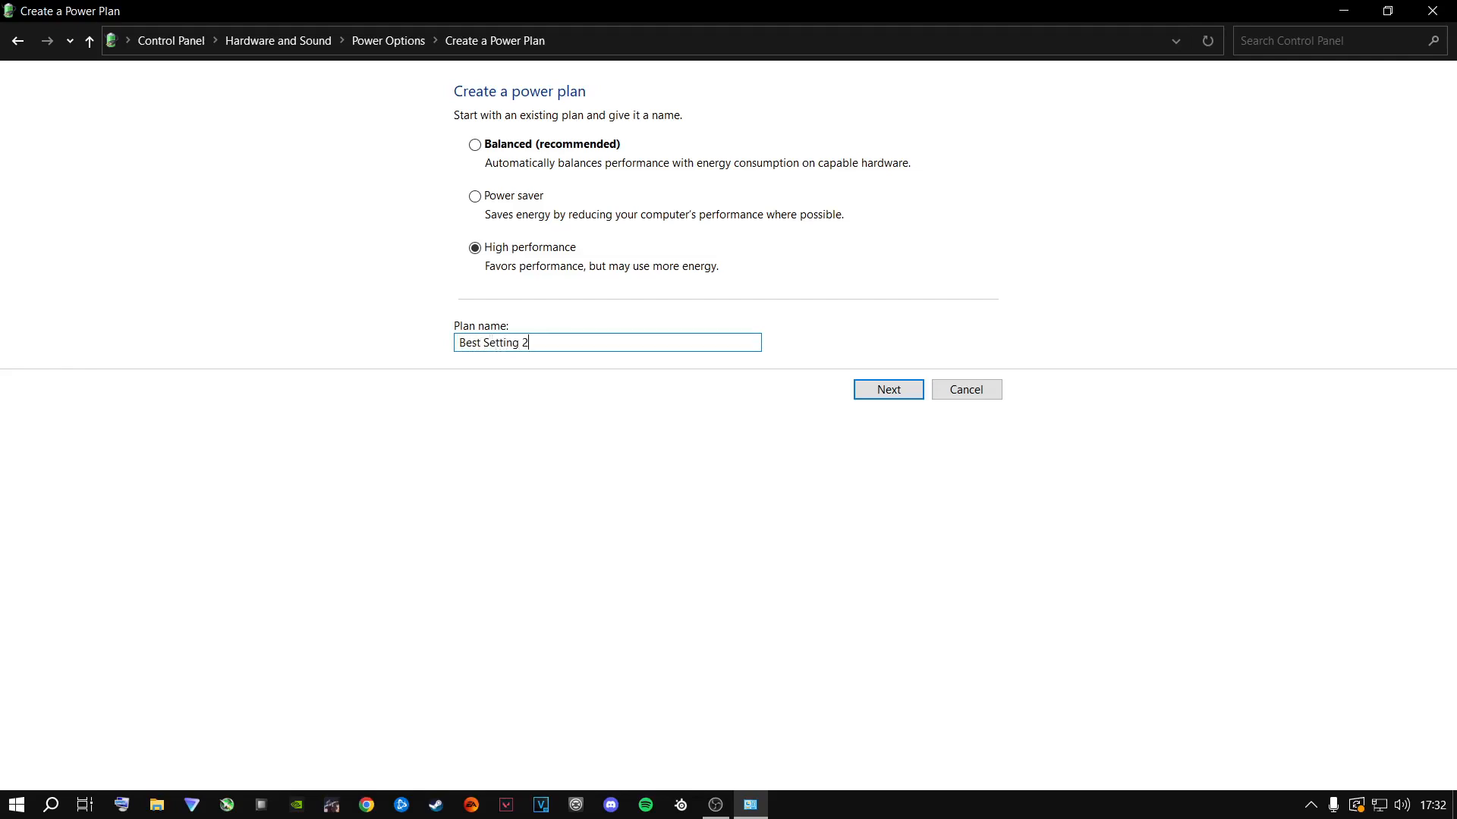
left_click(874, 388)
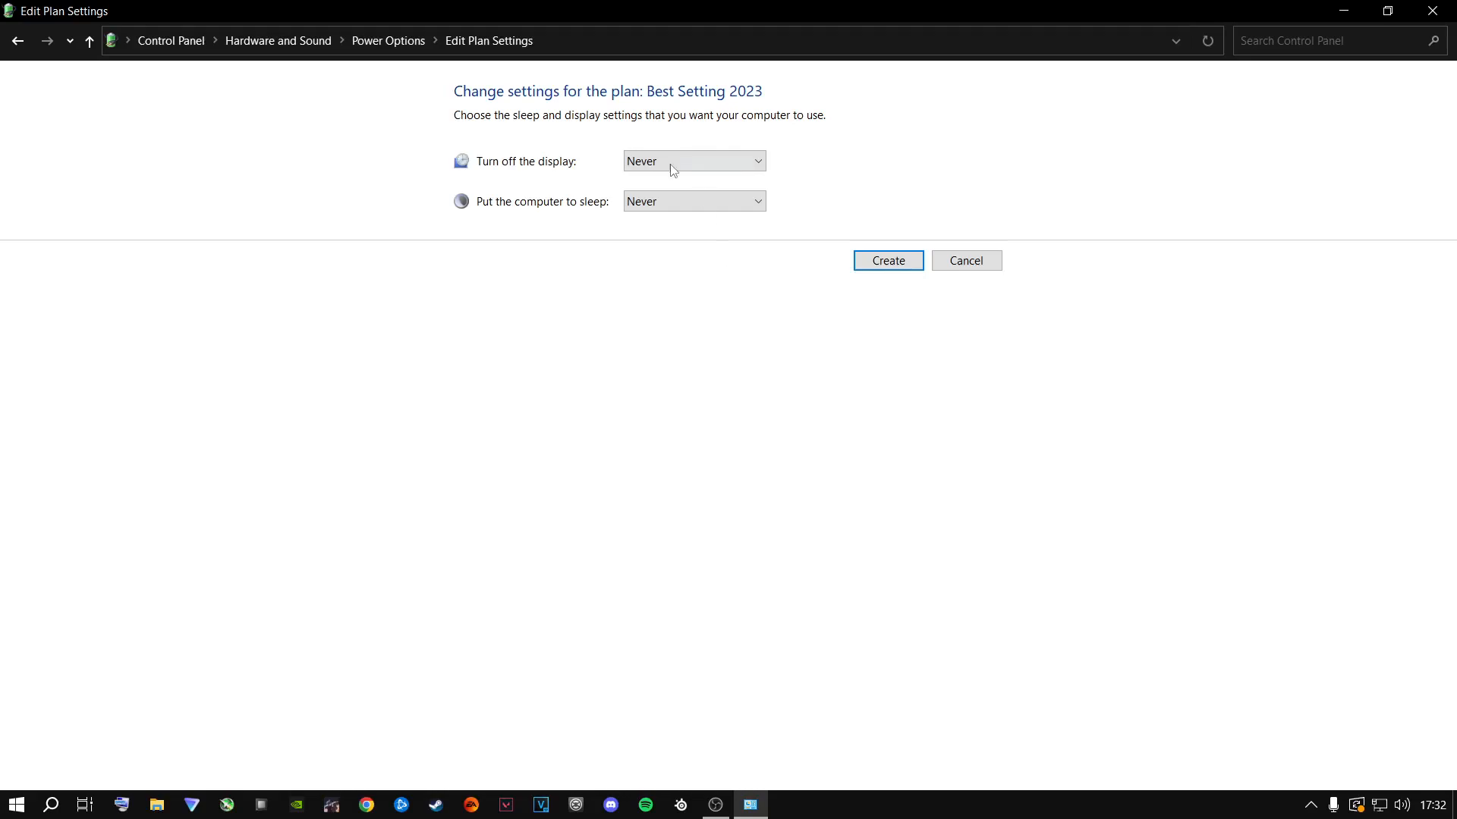
left_click(880, 261)
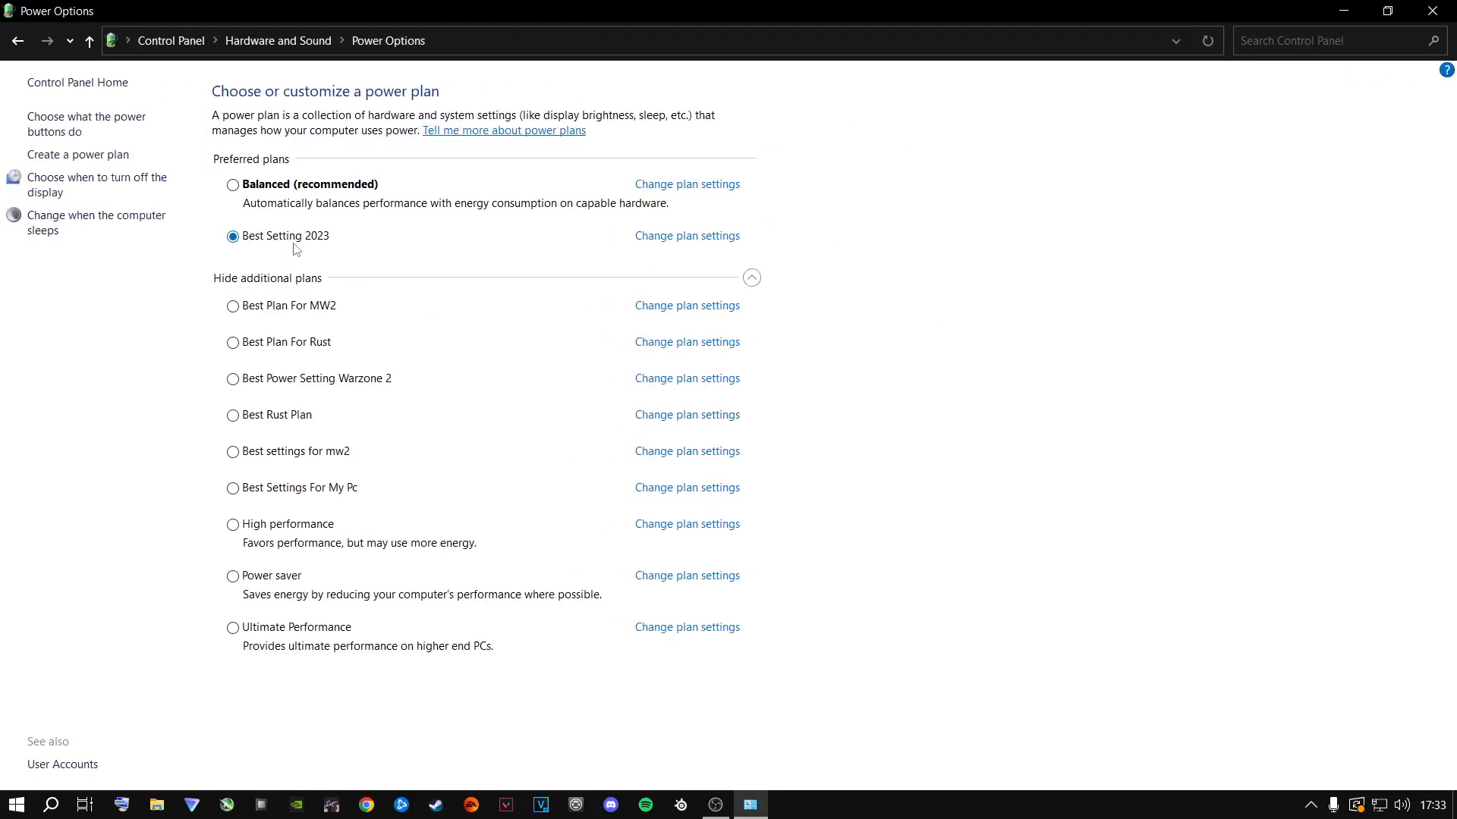
In the advanced settings of the Best Setting 2023 plan, set the hard disk turn-off time to 0 minutes
left_click(657, 242)
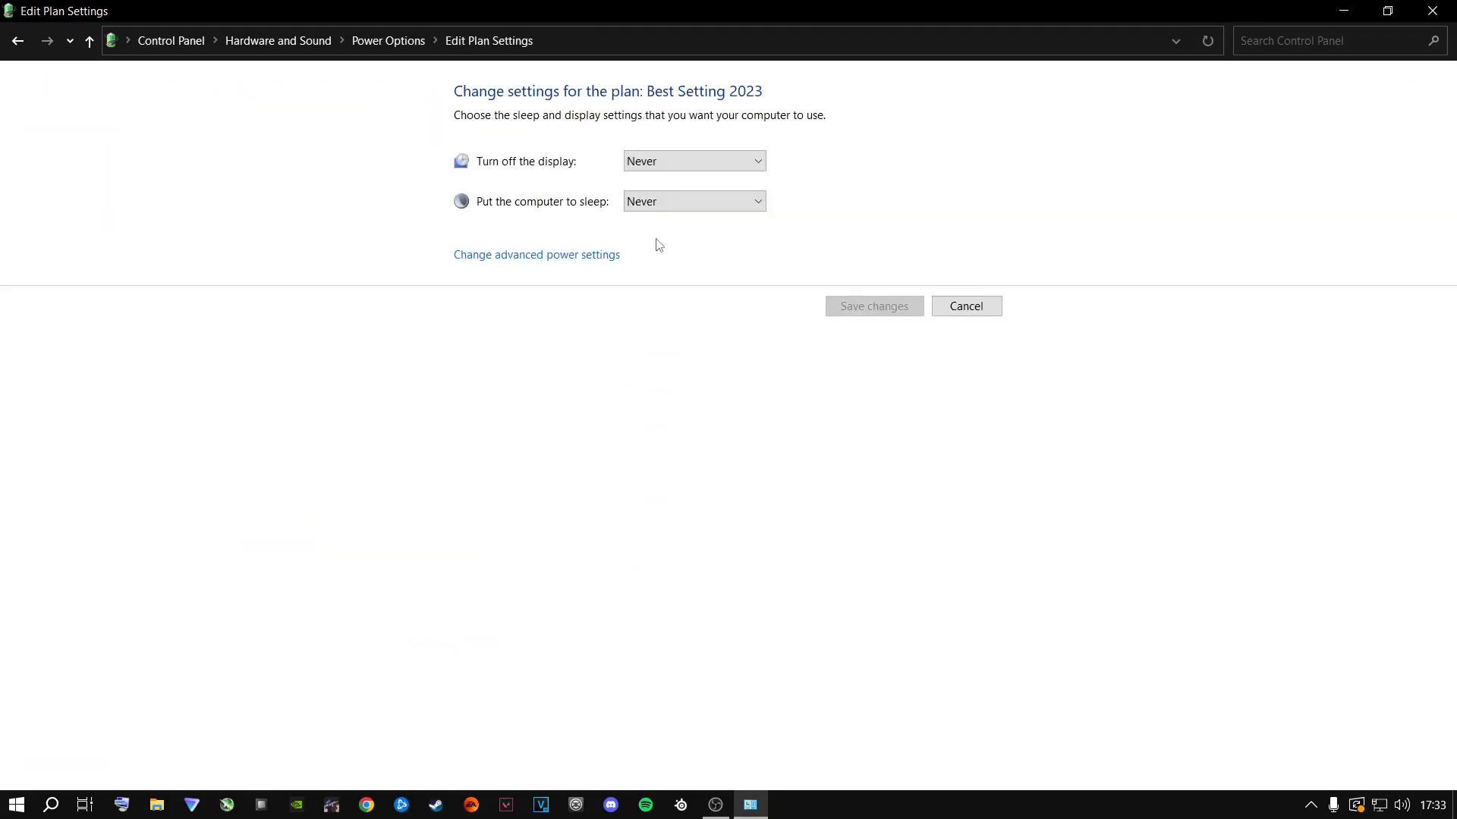
left_click(521, 262)
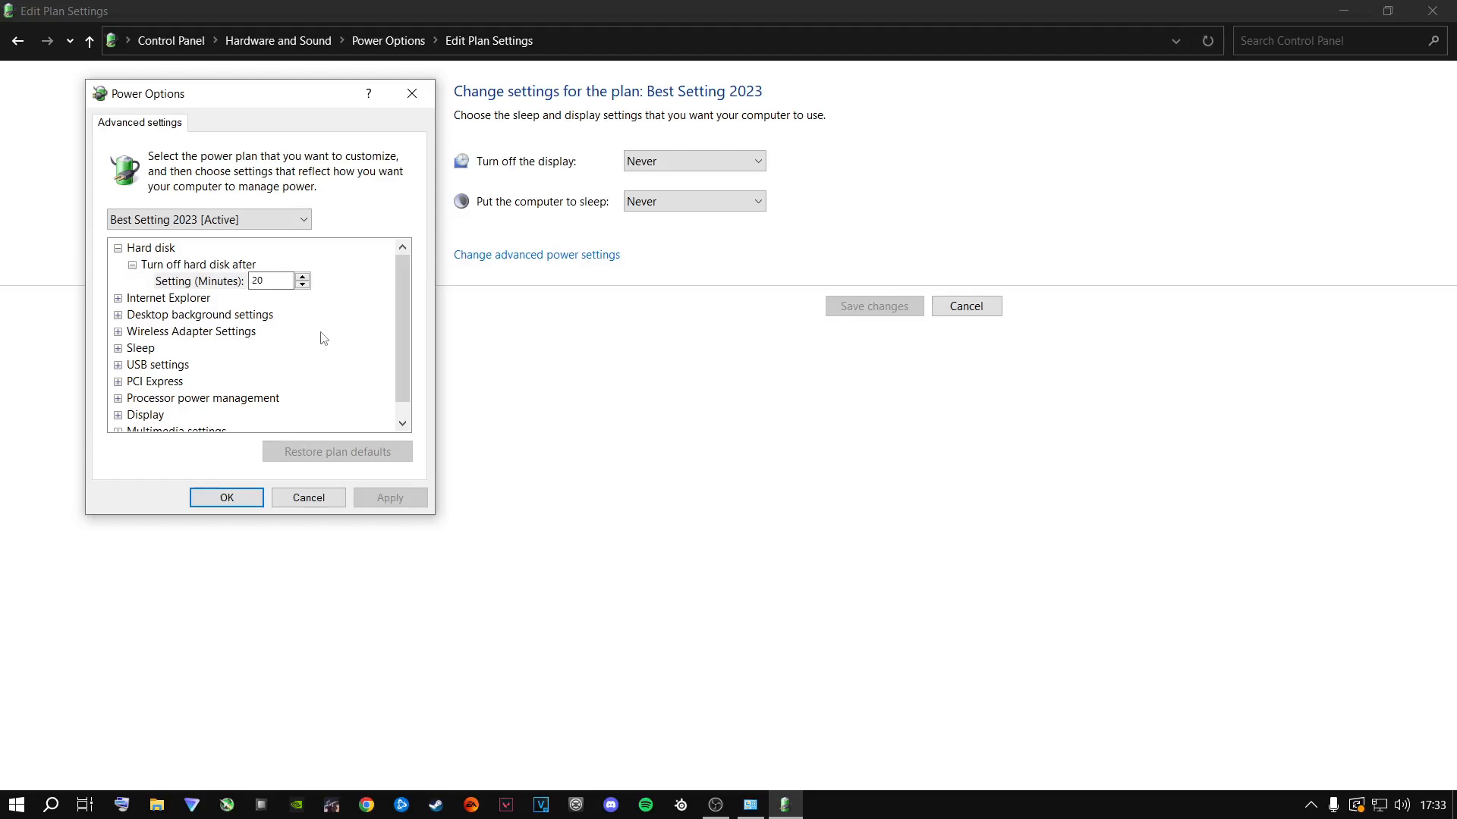
key("BackSpace")
key("BackSpace")
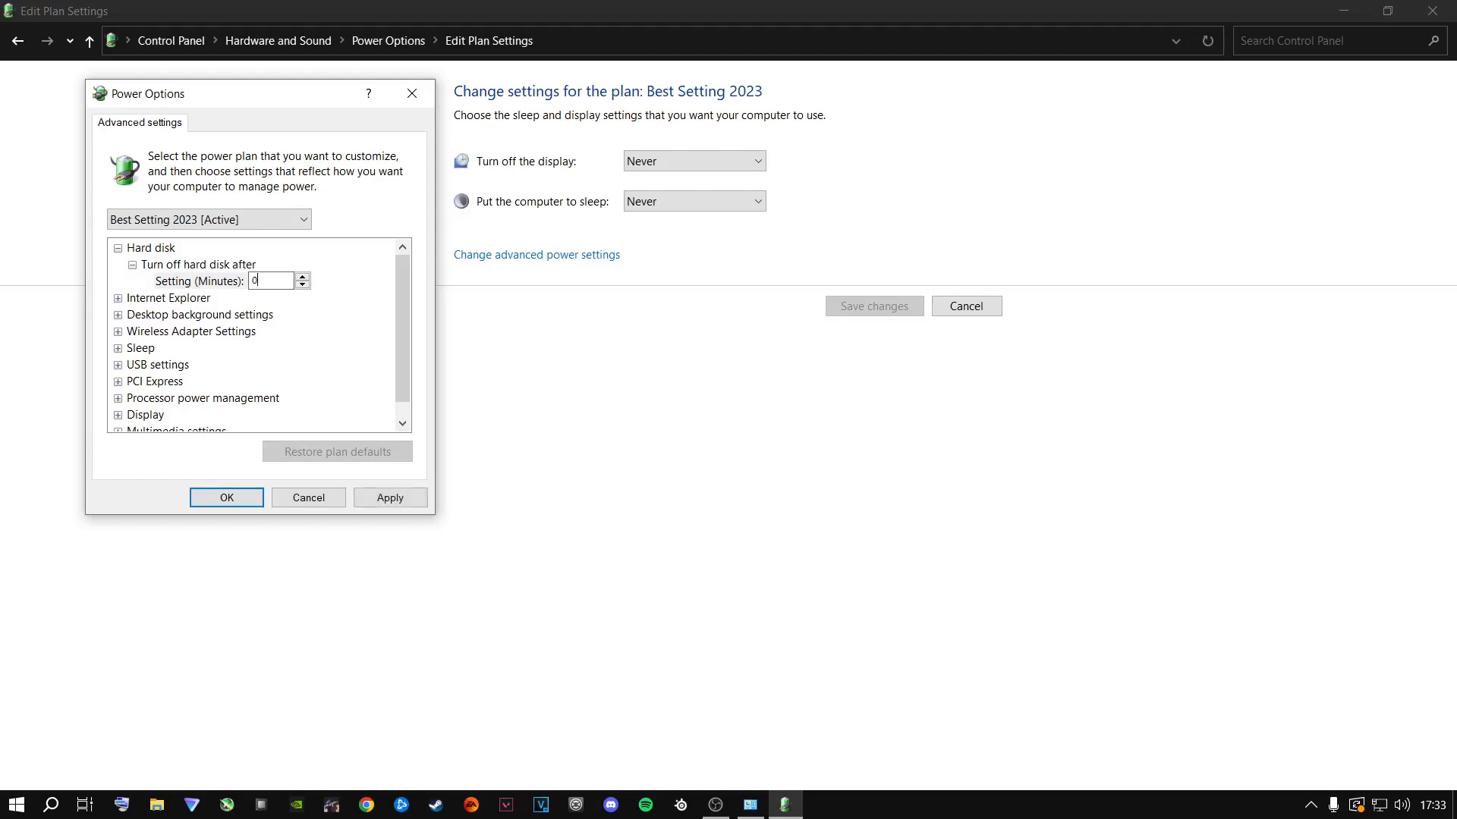
left_click(196, 302)
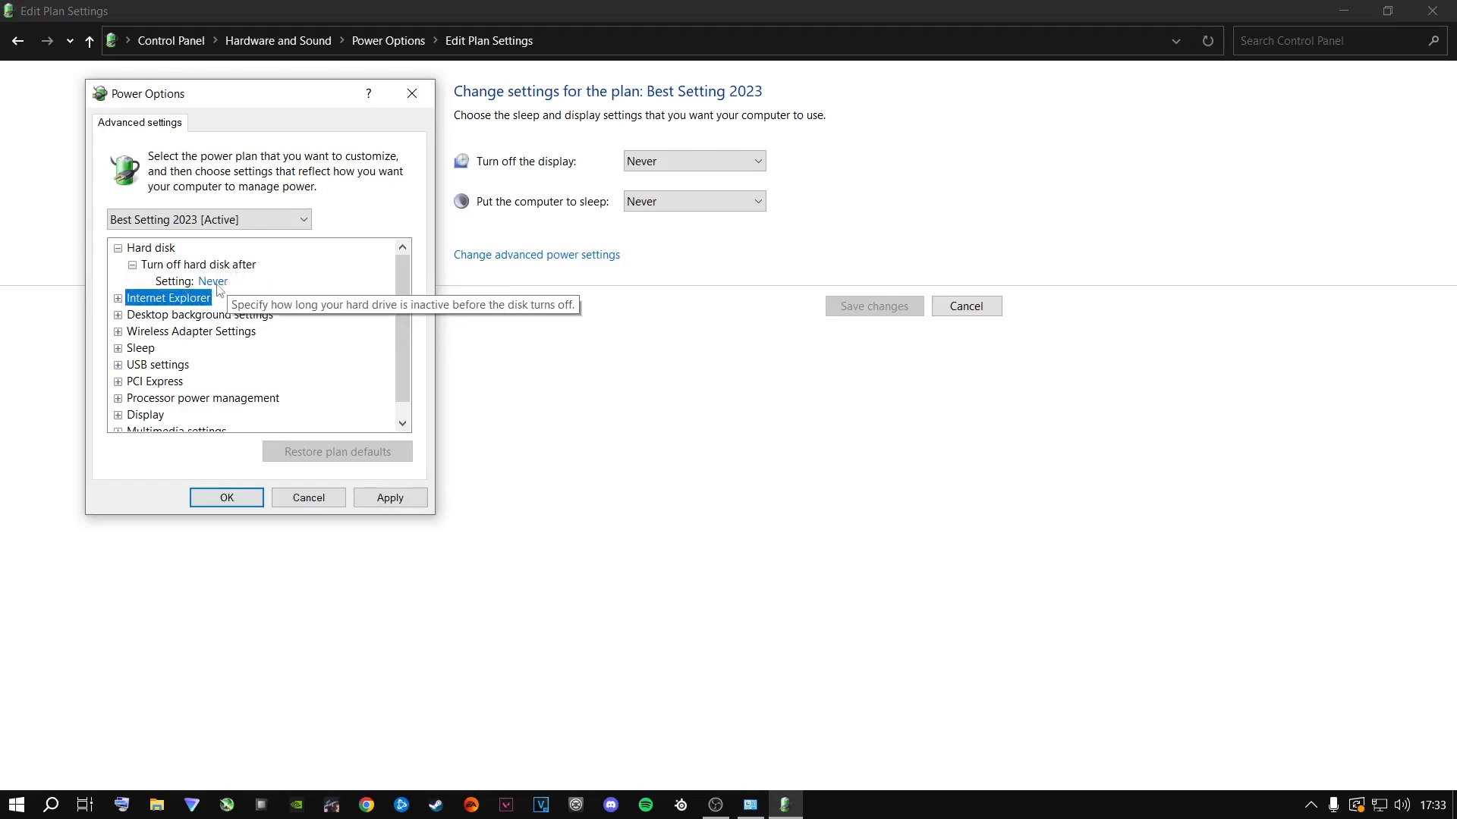
Check the minimum and maximum processor states under Processor power management, and apply and close the advanced power settings
scroll(410, 284, "down", 1)
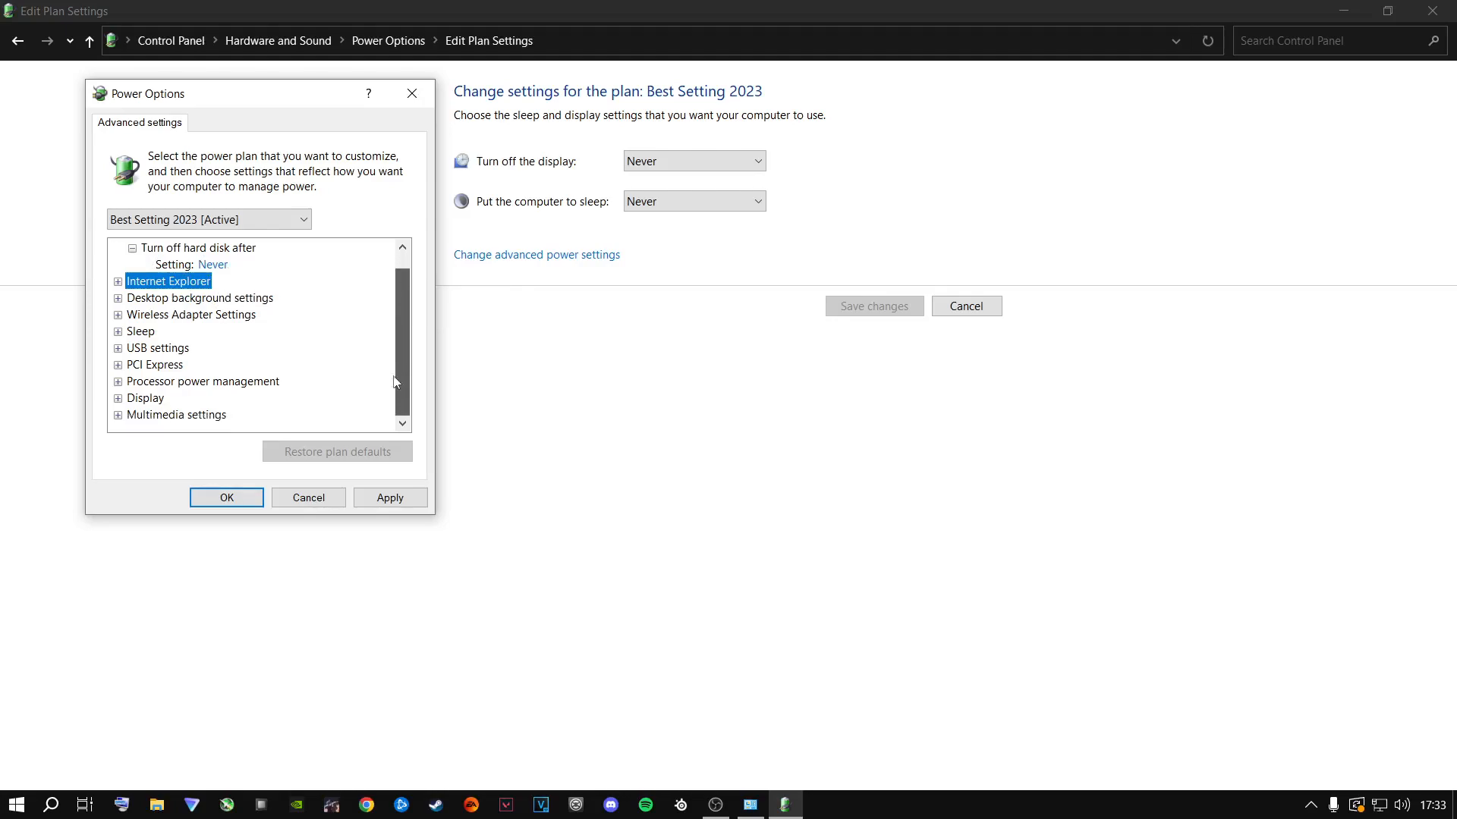
left_click(119, 382)
left_click(133, 381)
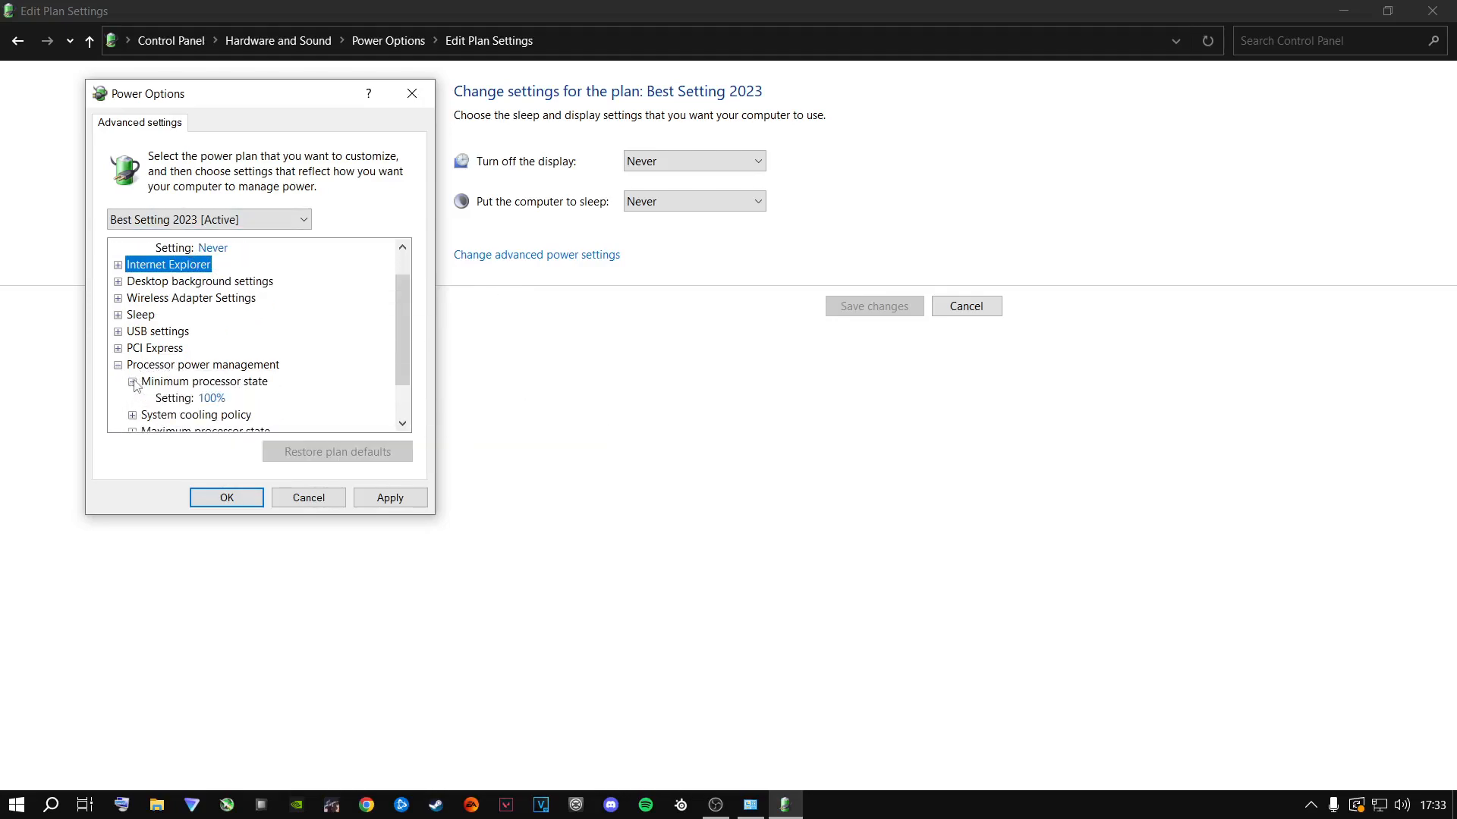
scroll(199, 352, "down", 1)
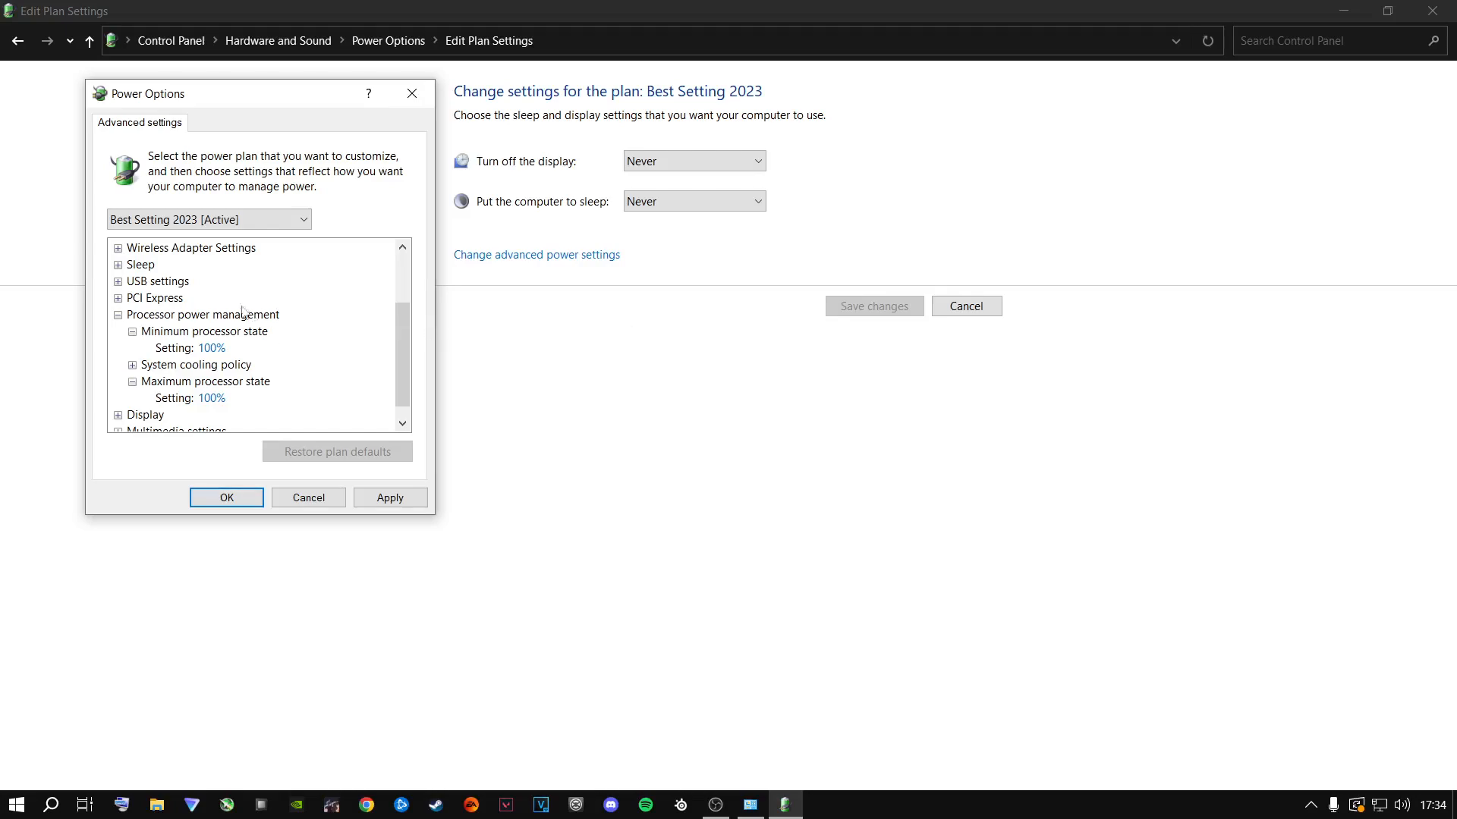
left_click(389, 493)
left_click(229, 501)
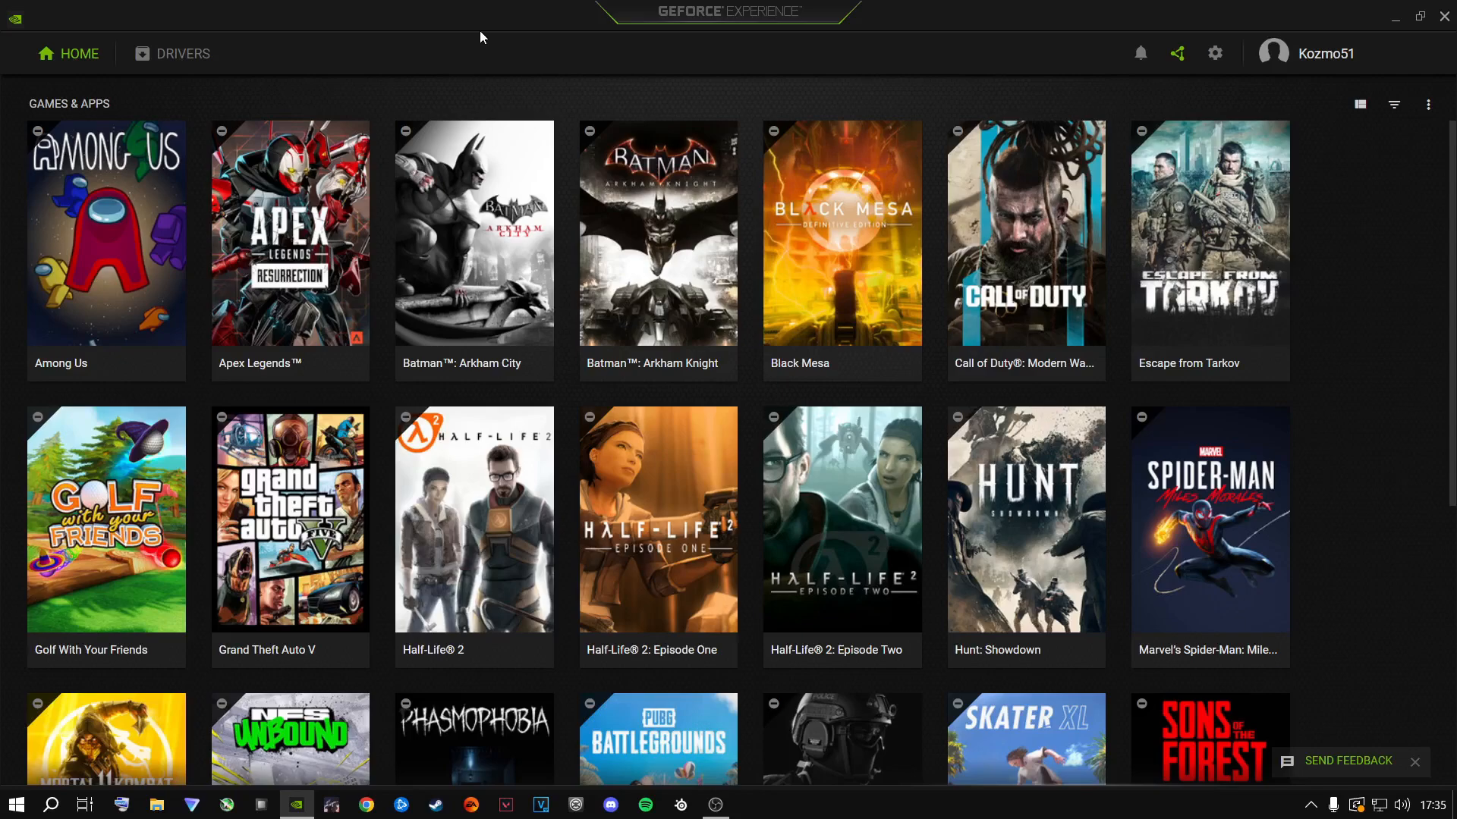
Open the graphics driver page in GeForce Experience
left_click(190, 57)
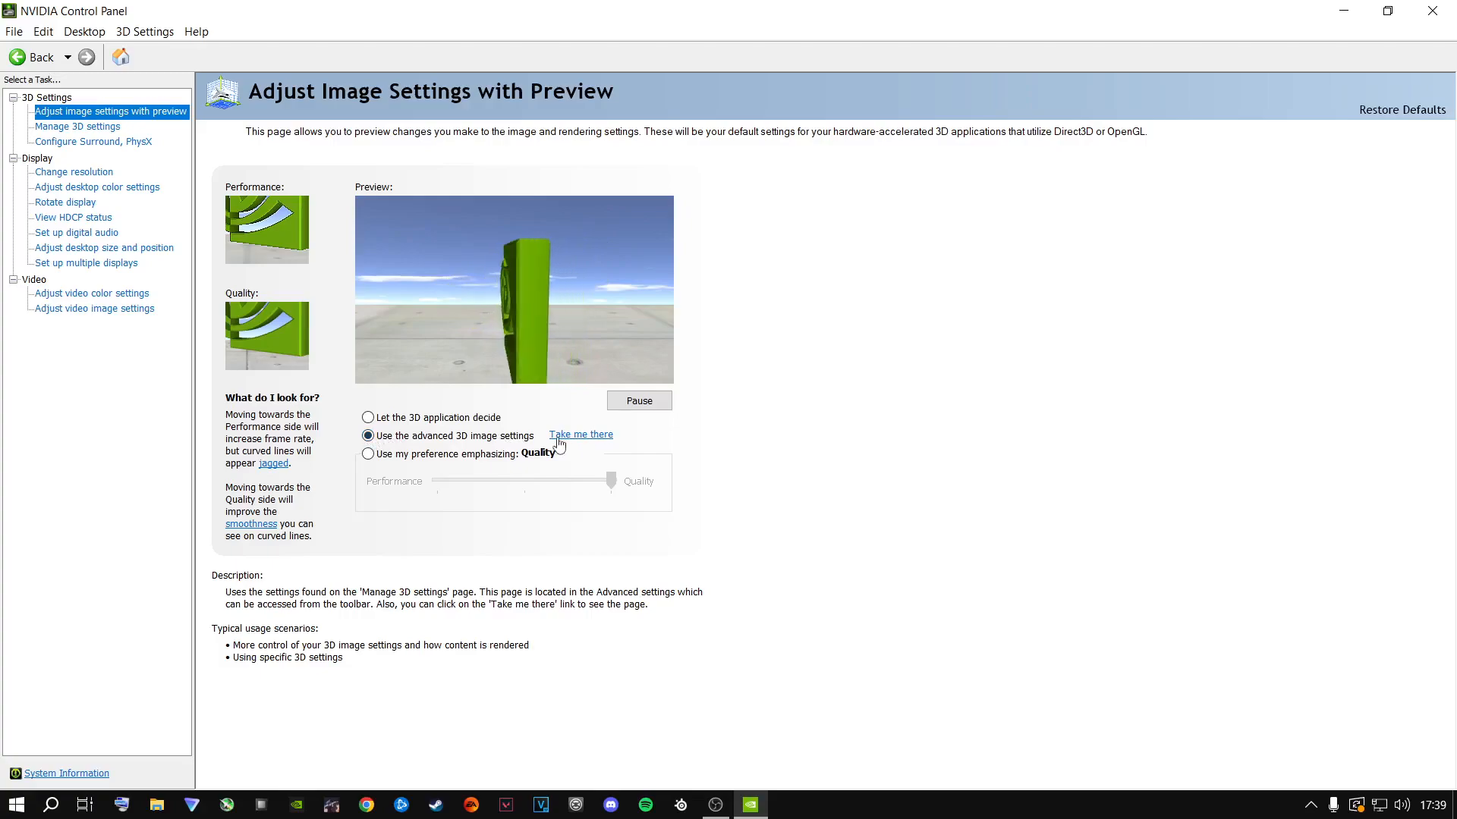
Review the global 3D settings in NVIDIA Control Panel and set Threaded optimization to On
left_click(596, 439)
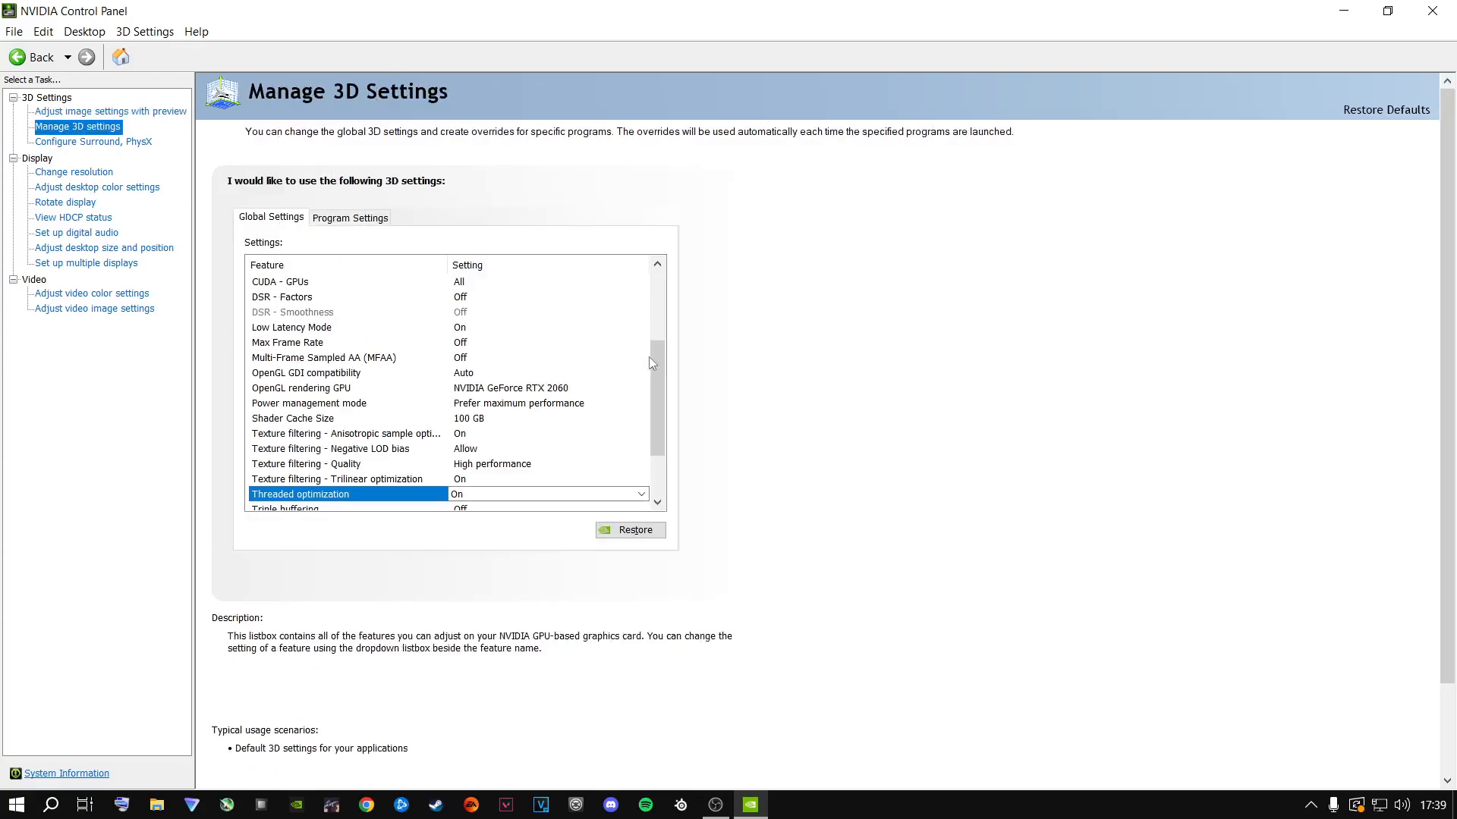
left_click_drag(658, 369, 638, 258)
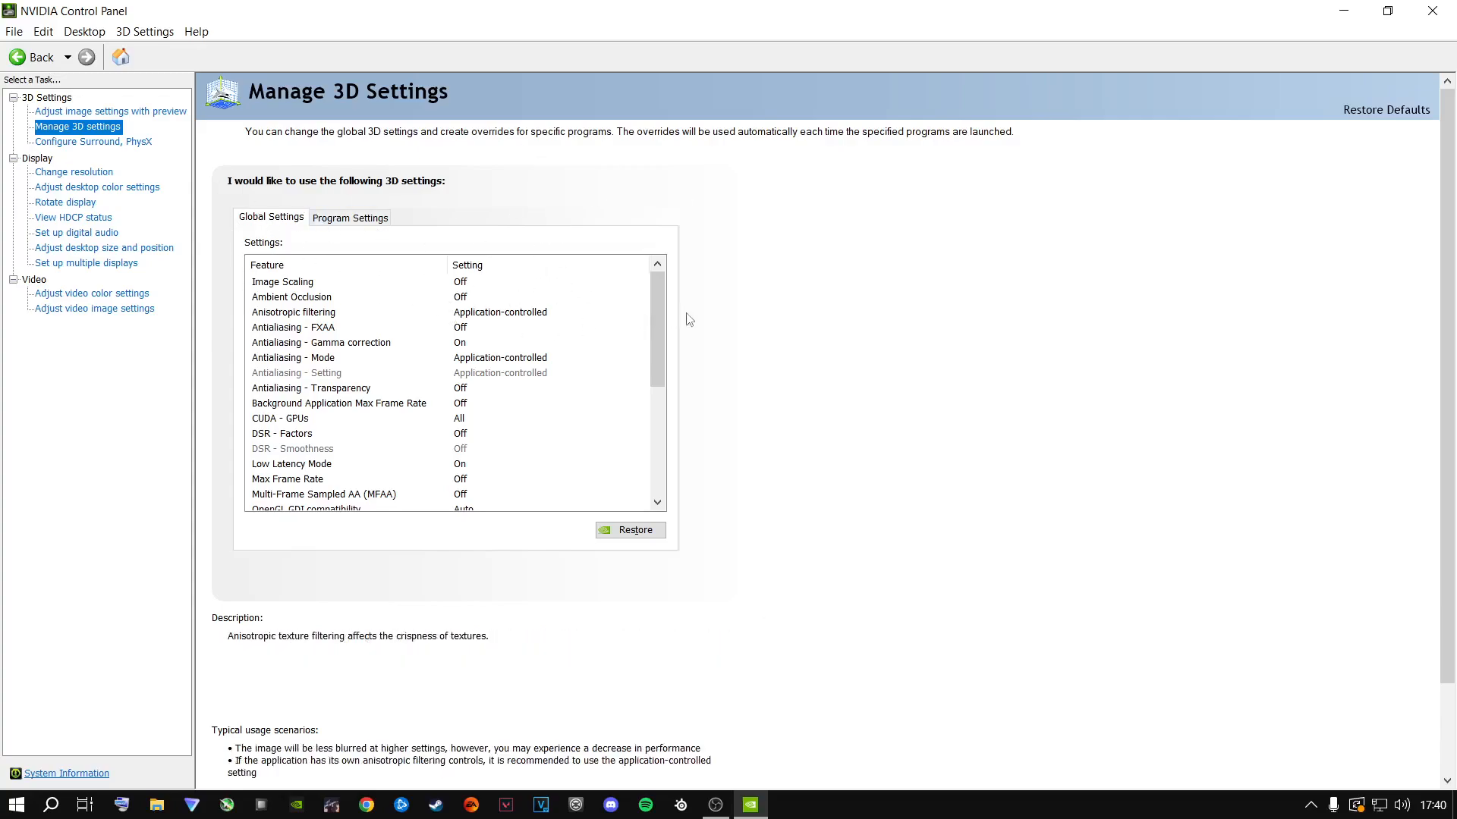
left_click_drag(658, 307, 659, 362)
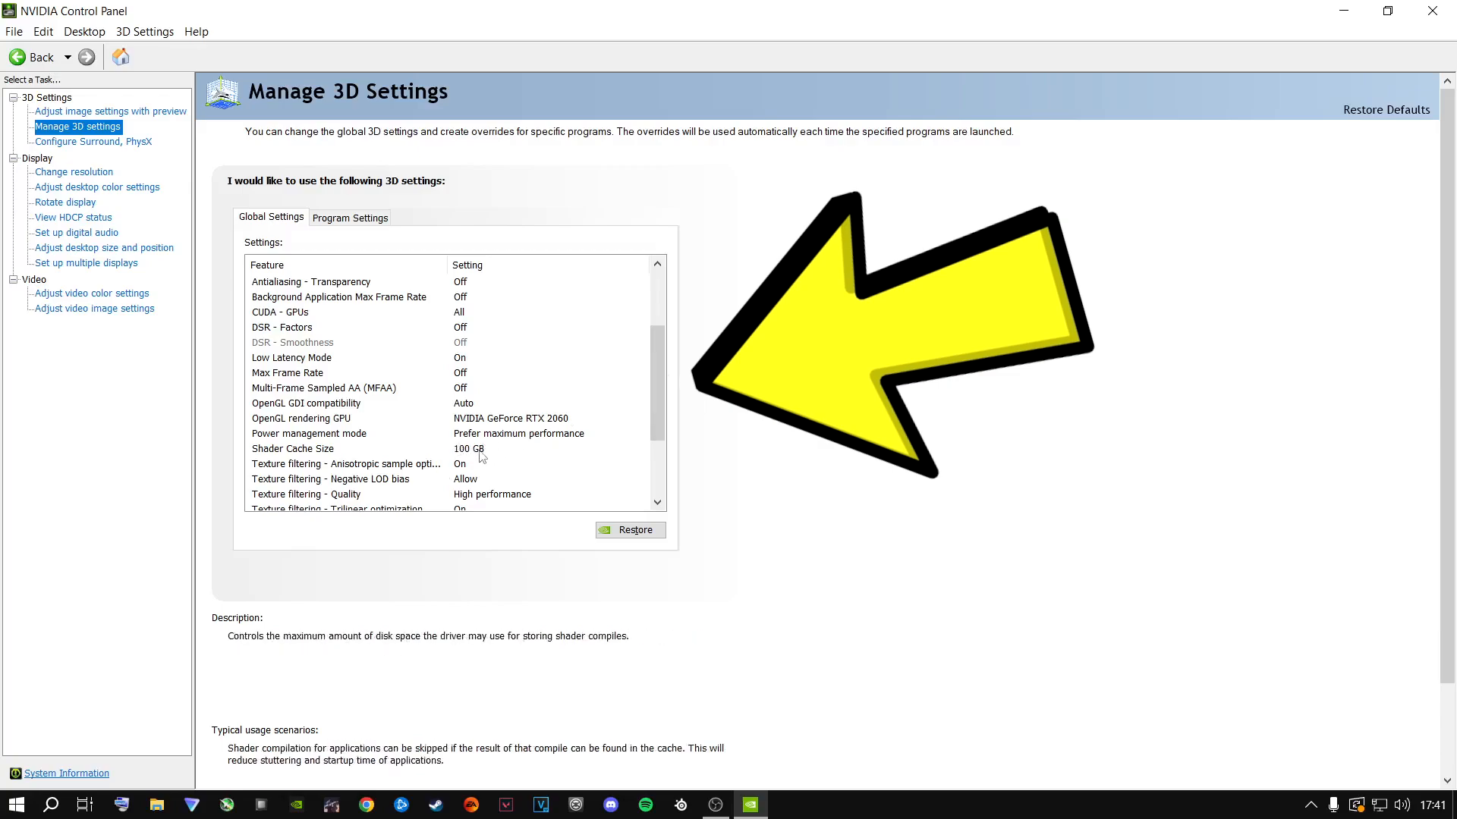
left_click_drag(661, 375, 654, 442)
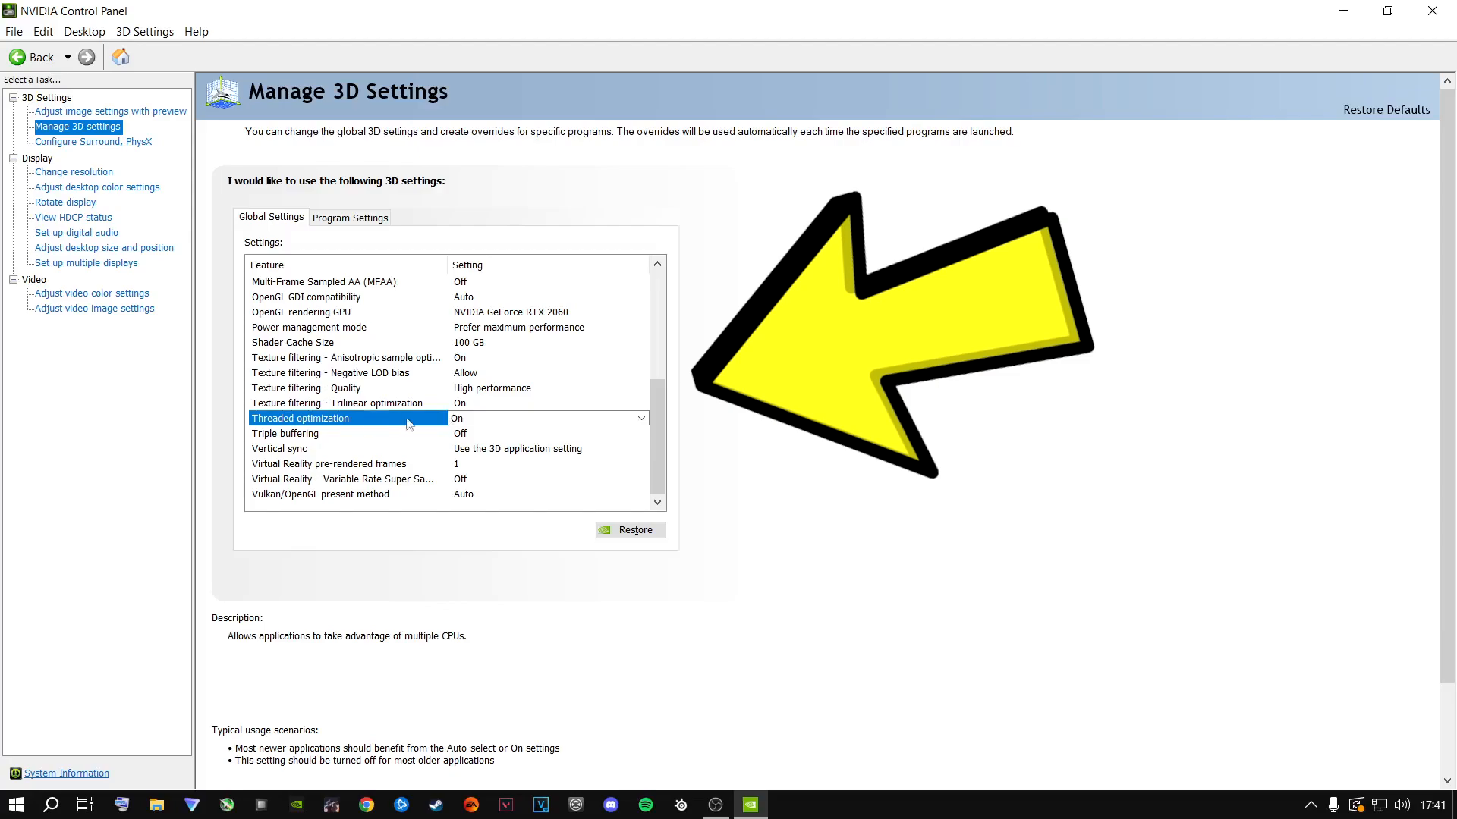
left_click(479, 422)
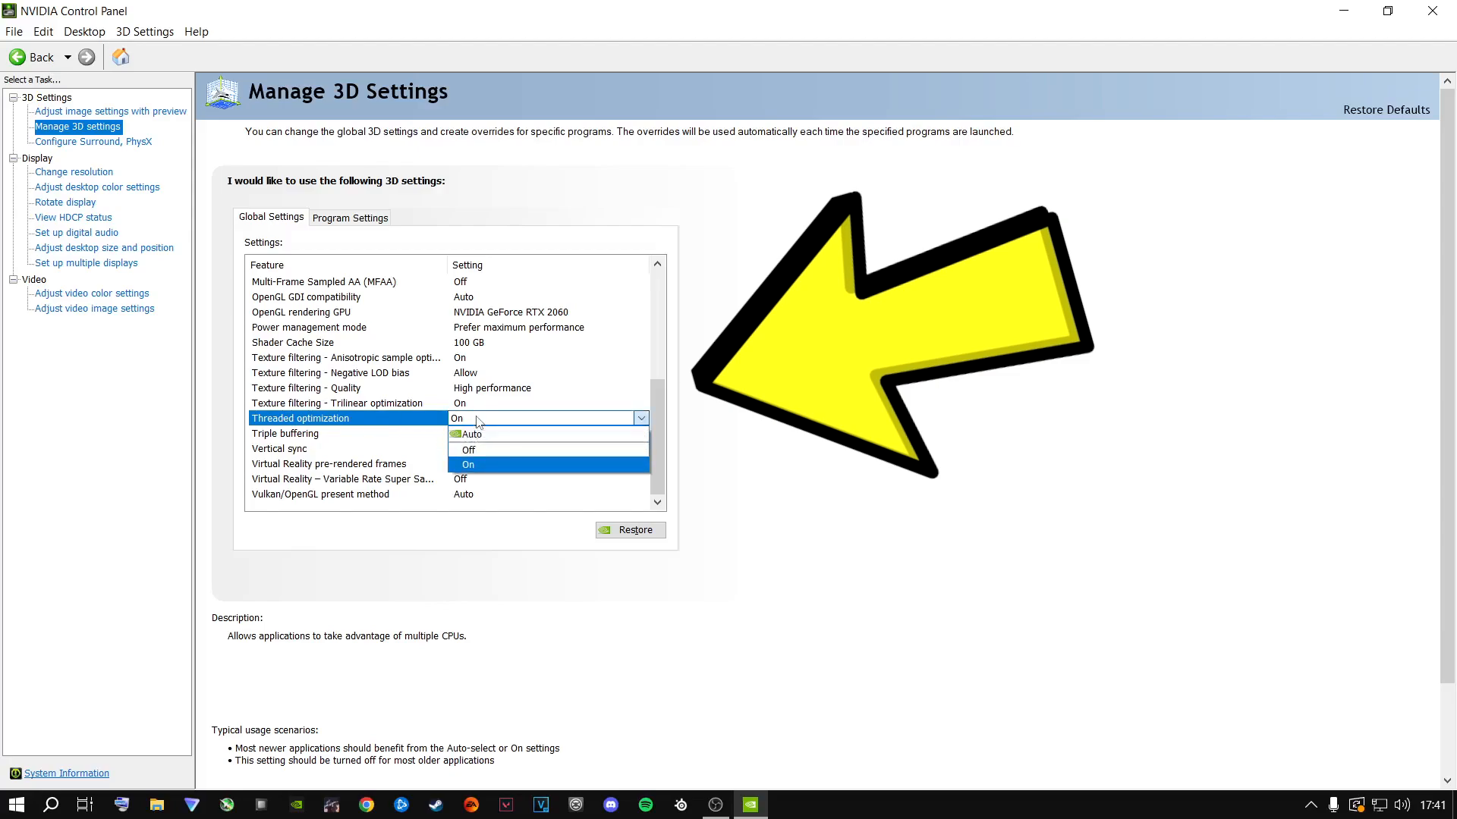
left_click(470, 464)
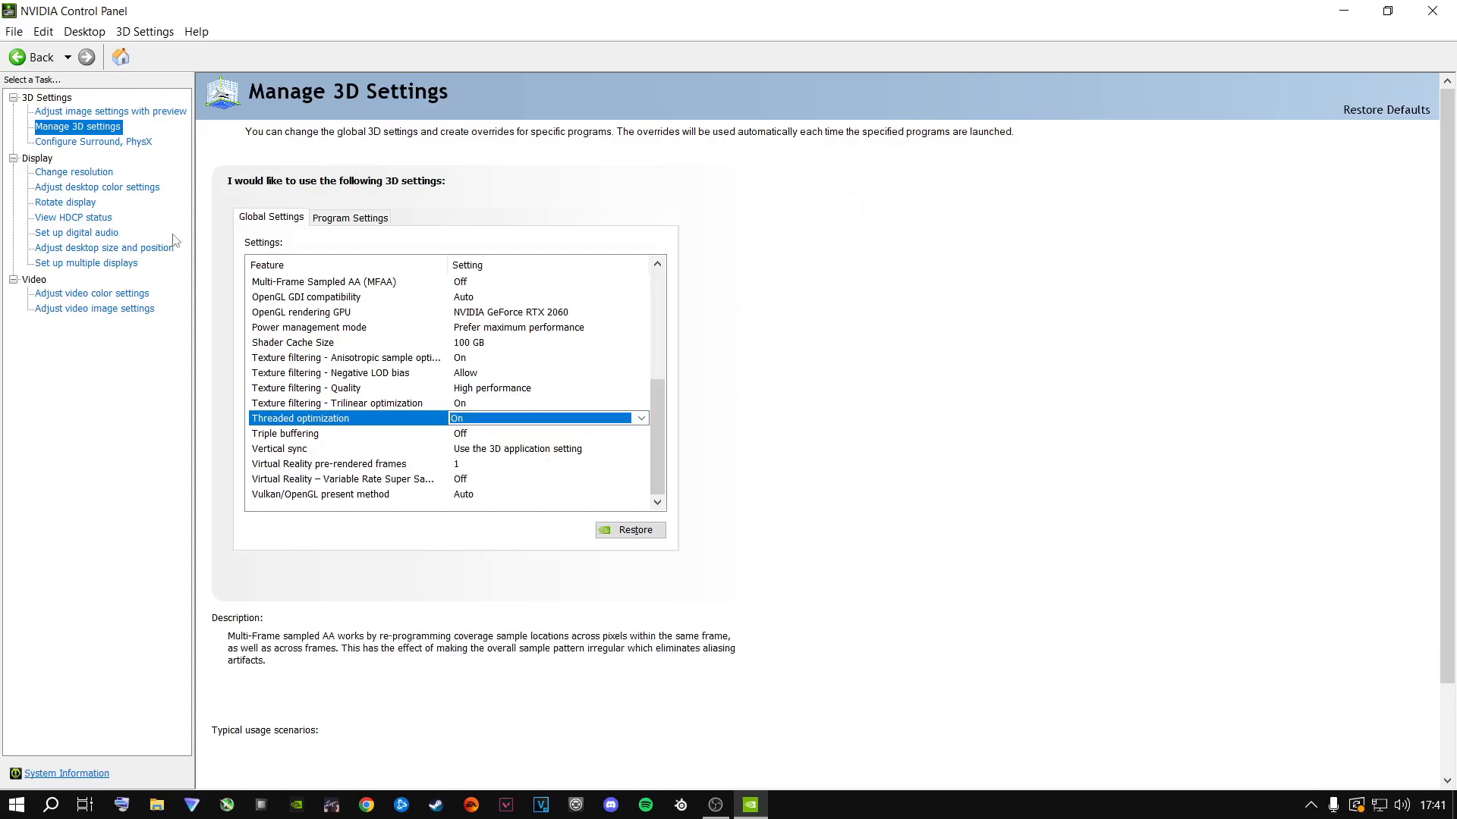
Set the PhysX processor to NVIDIA GeForce RTX 2060
left_click(76, 142)
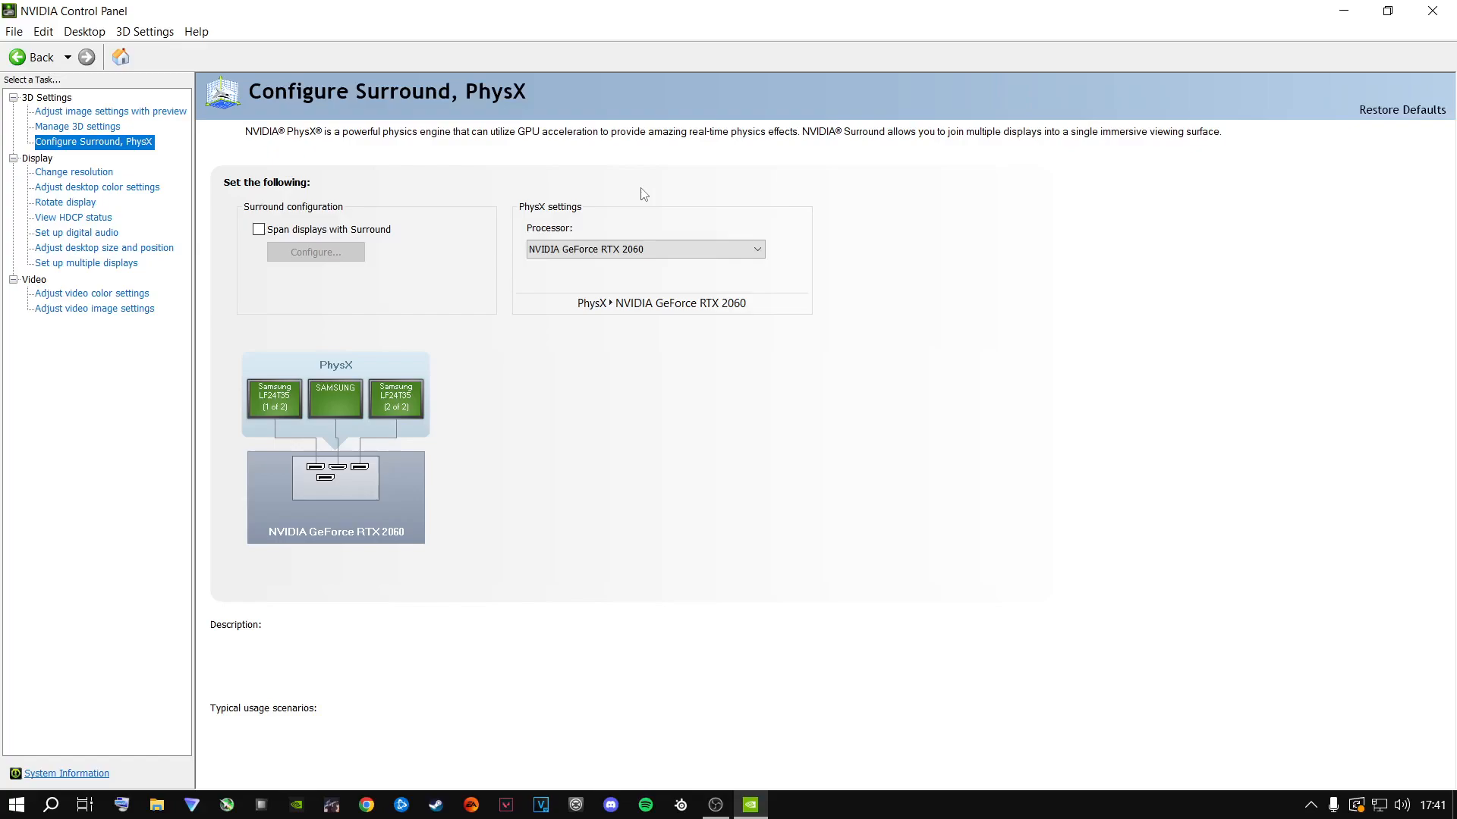
left_click(652, 251)
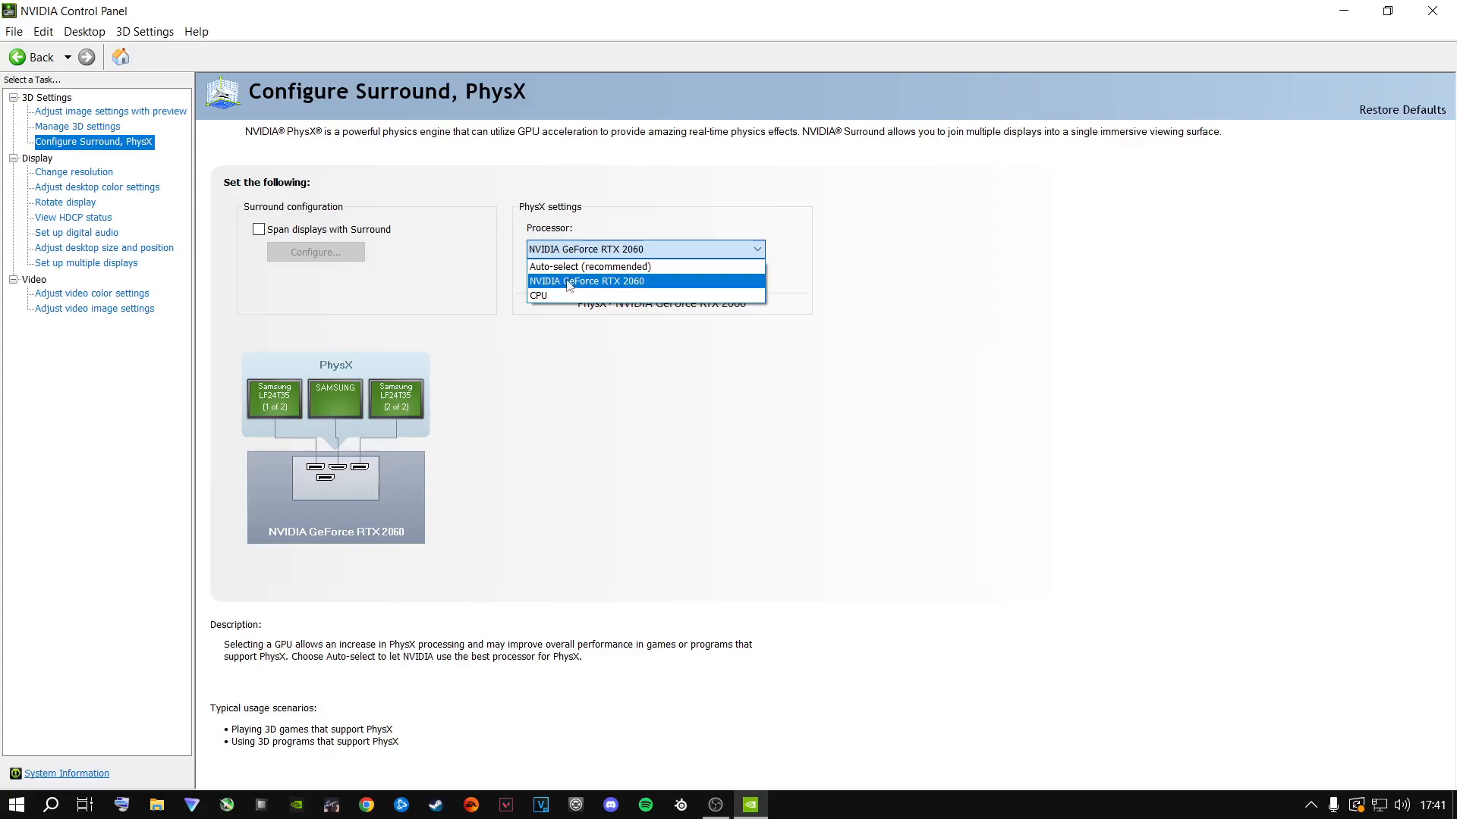
left_click(589, 283)
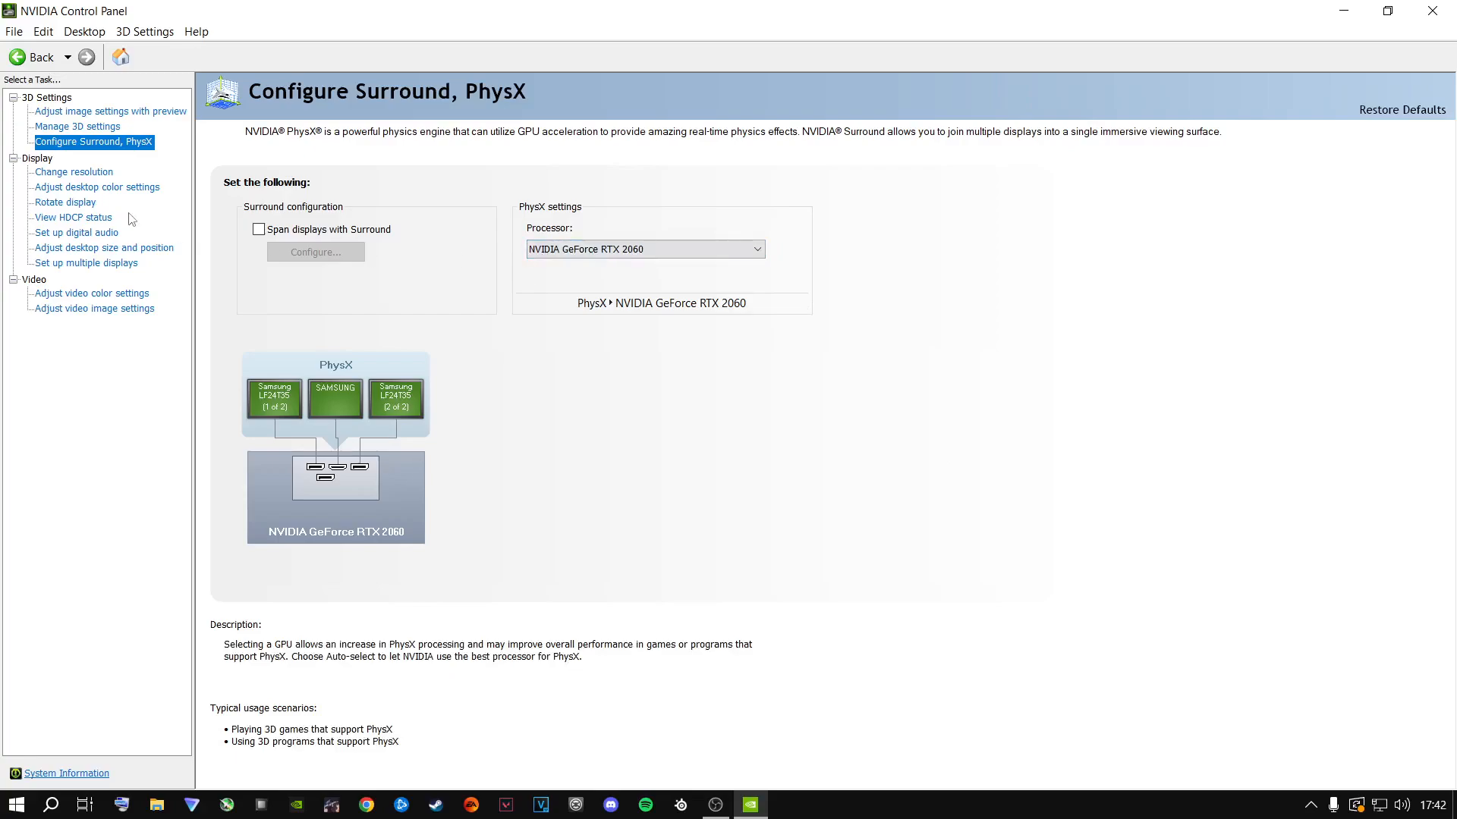
In the desktop color settings, preview digital vibrance levels on reference image 3, set it close to maximum, and apply
left_click(72, 188)
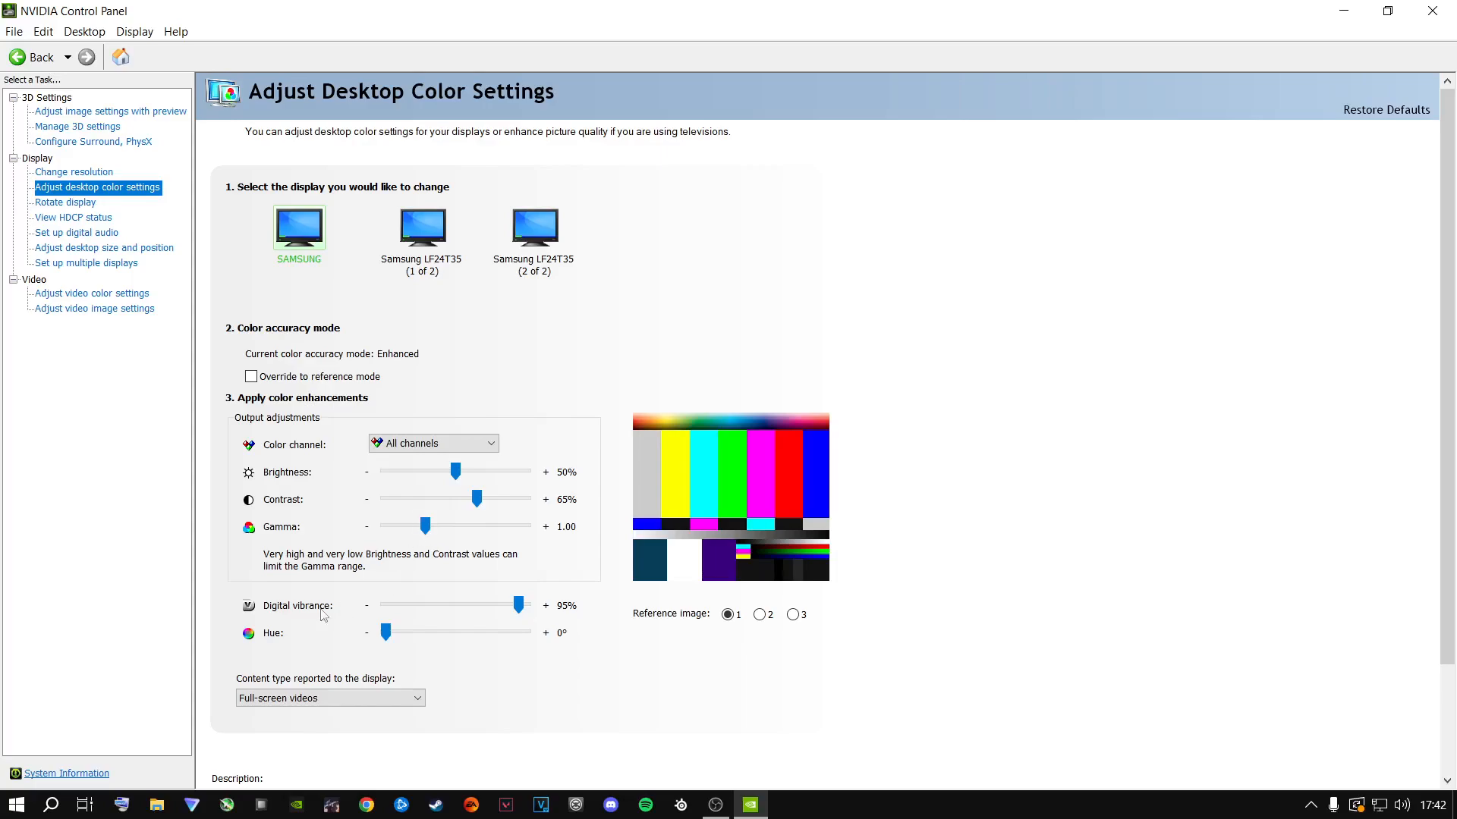
left_click(792, 616)
left_click_drag(519, 605, 386, 605)
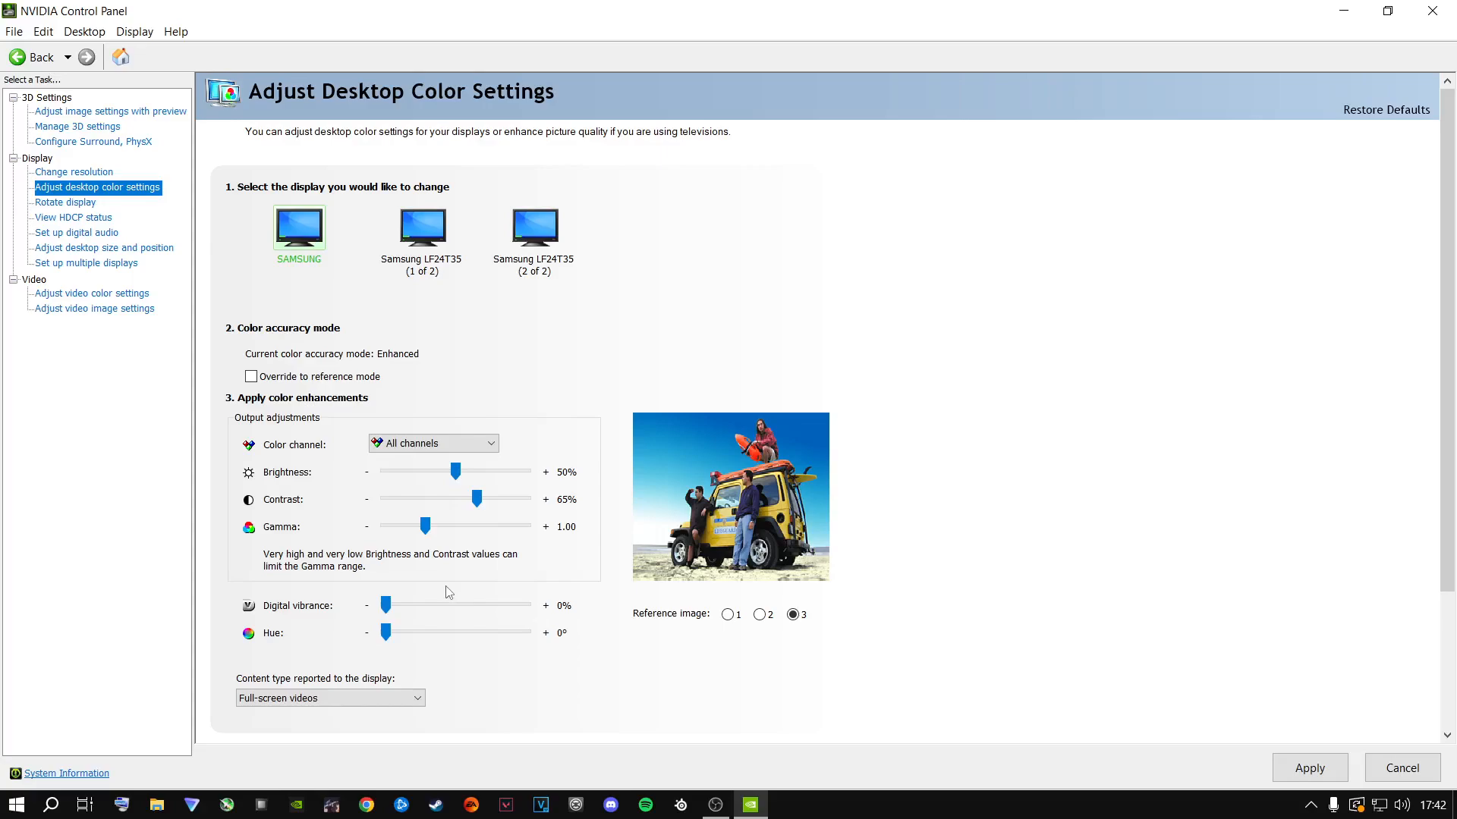
left_click_drag(387, 605, 459, 608)
left_click_drag(456, 607, 520, 607)
left_click_drag(526, 603, 524, 603)
left_click_drag(519, 606, 491, 614)
left_click_drag(490, 607, 525, 609)
left_click(1299, 766)
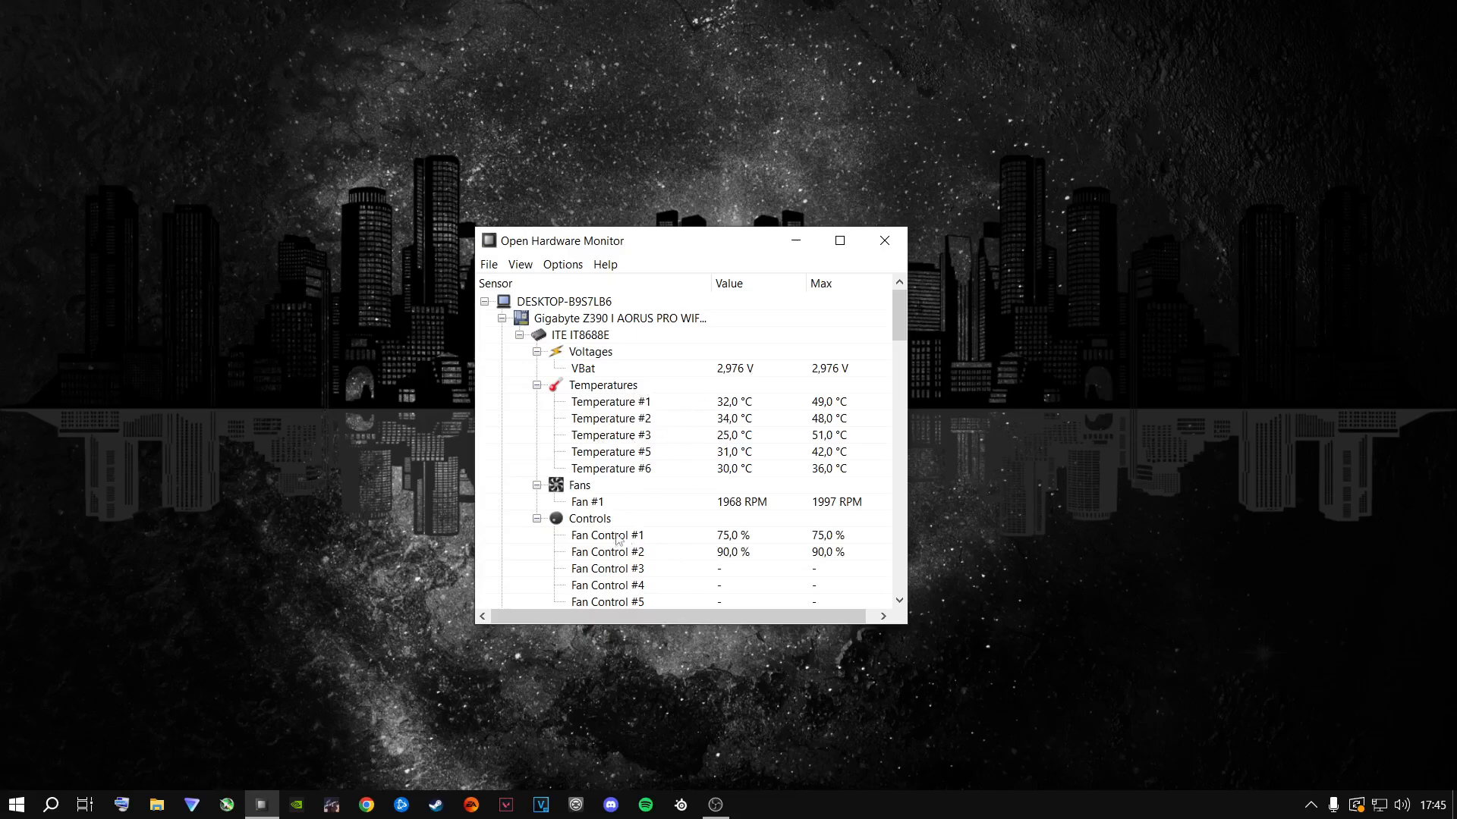
Examine the manual speed percentages available for Fan Control #1 in Open Hardware Monitor, leaving its speed unchanged
left_click(606, 541)
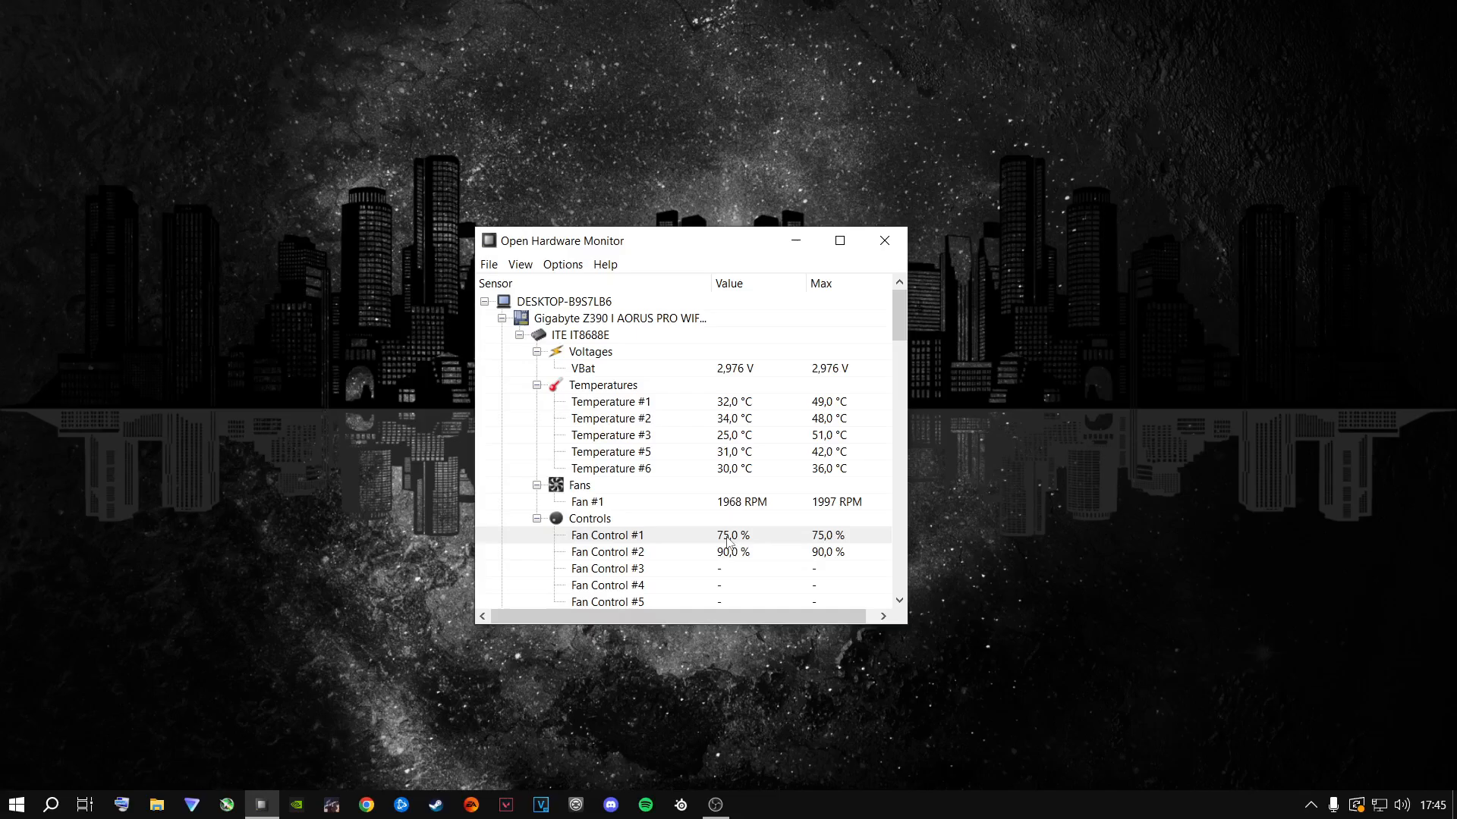
right_click(727, 540)
mouse_move(796, 674)
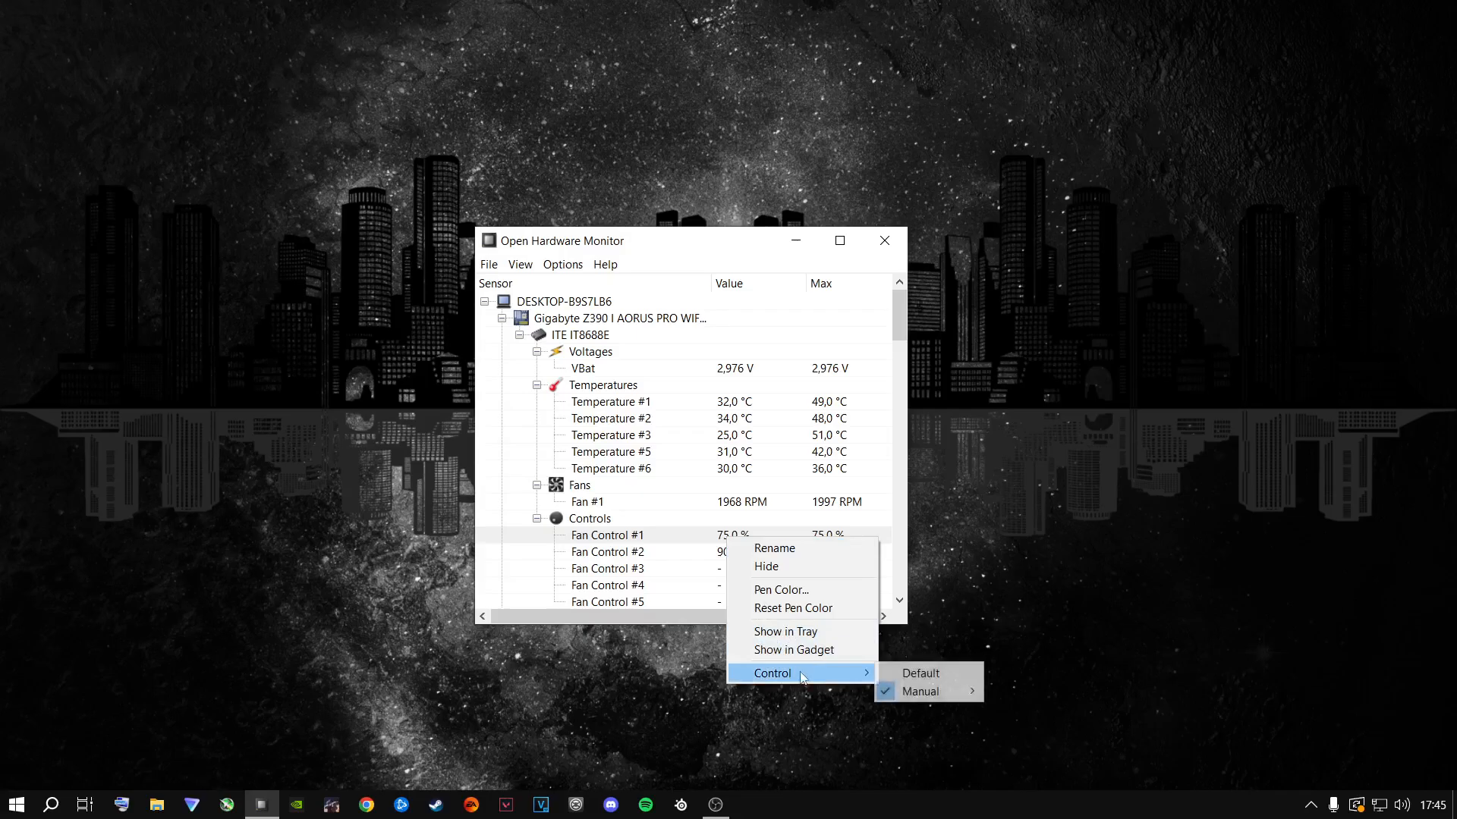
mouse_move(943, 692)
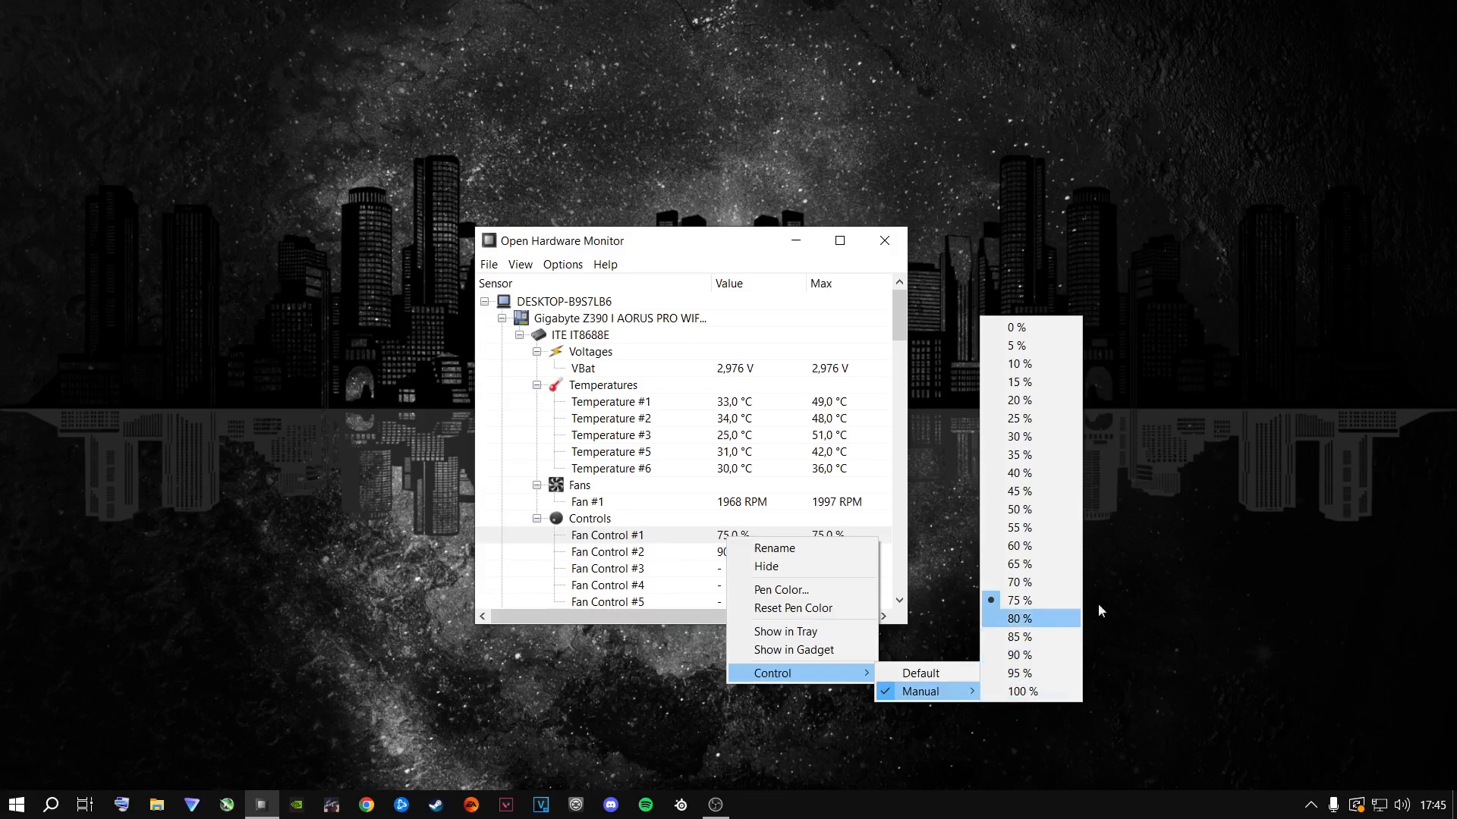
left_click(1173, 559)
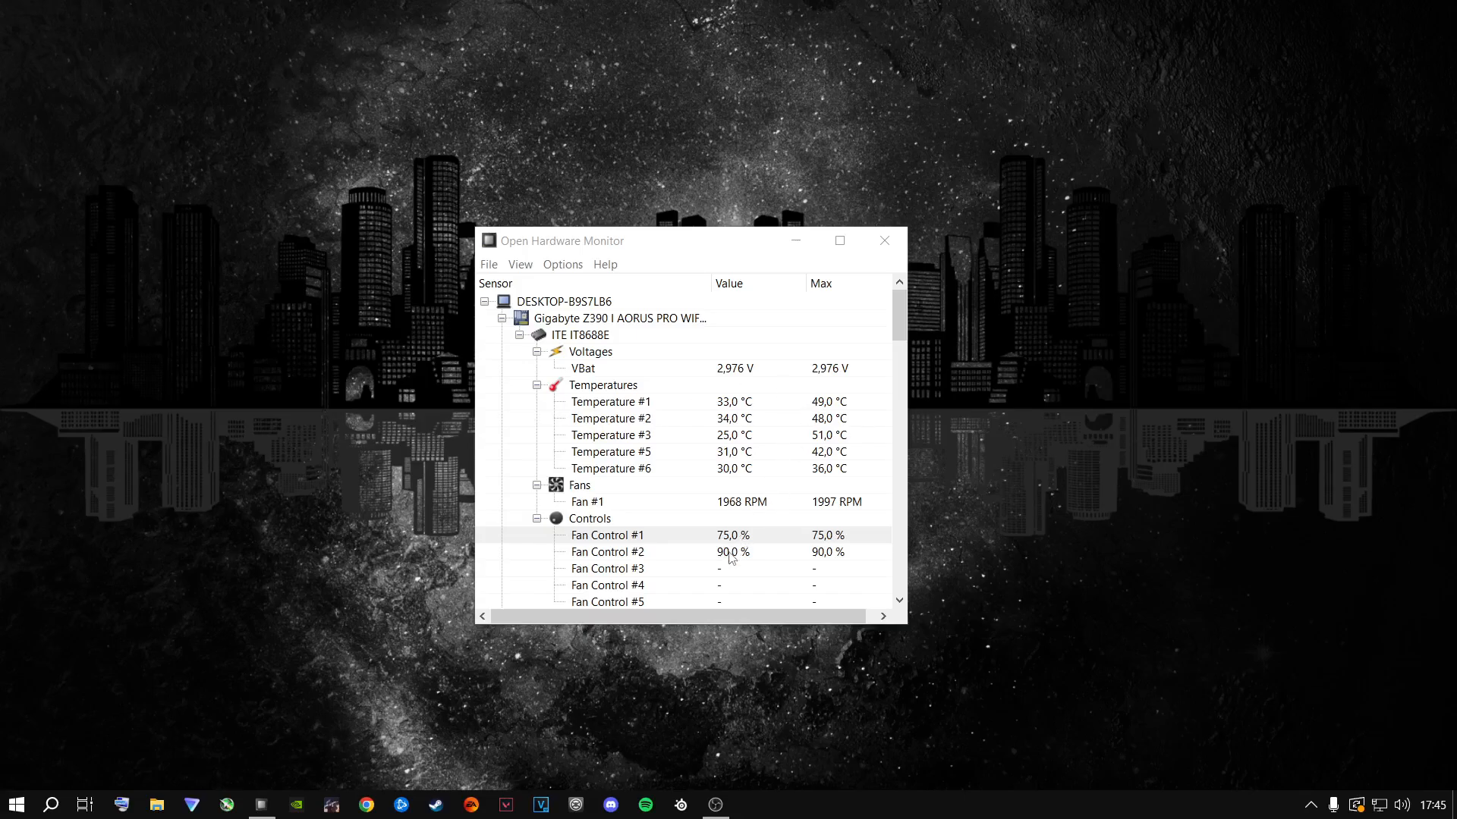
Set the manual speed of Fan Control #2 to 30 % in Open Hardware Monitor
right_click(730, 558)
mouse_move(853, 690)
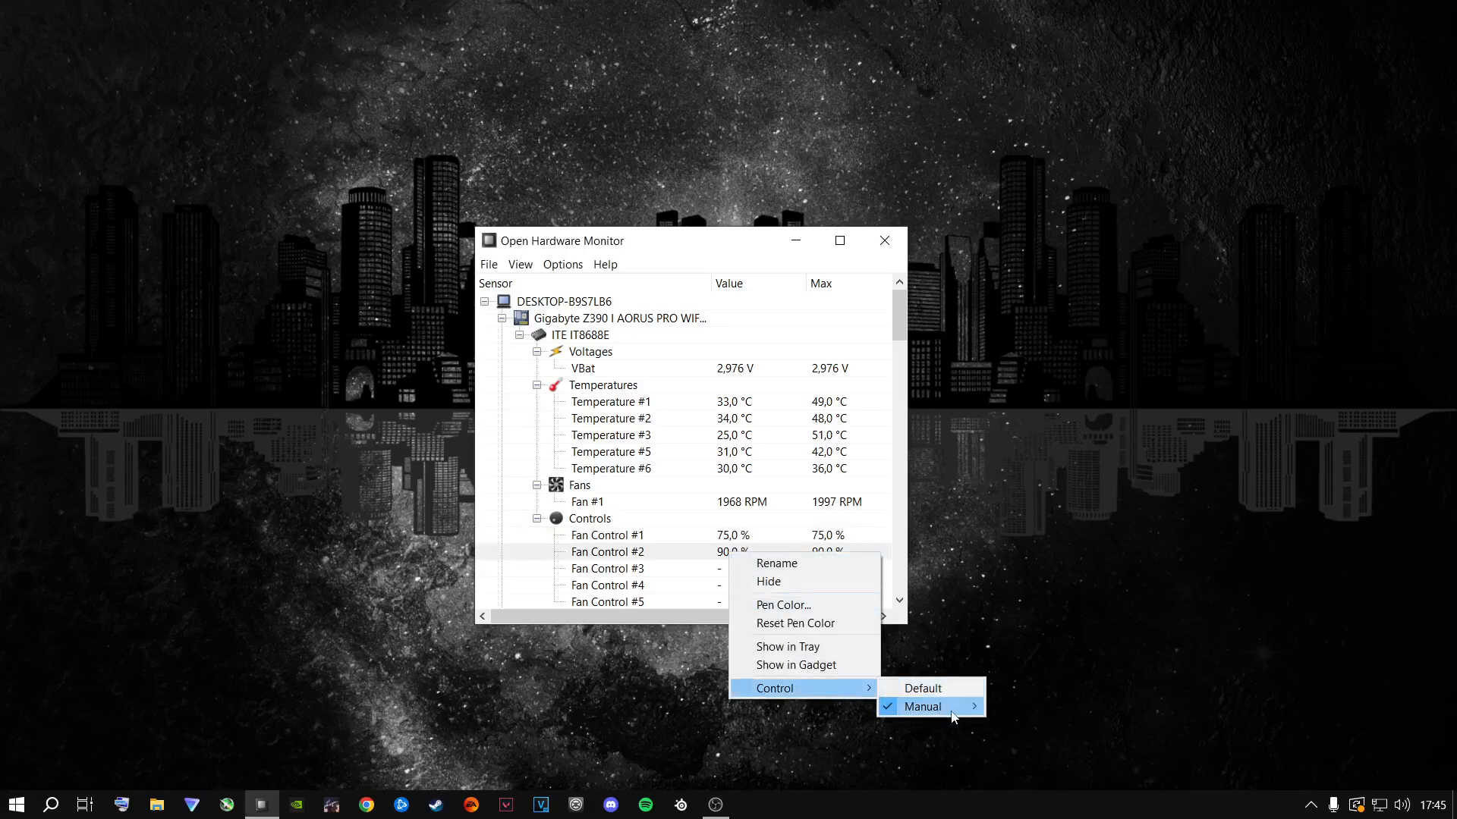
mouse_move(954, 717)
left_click(1018, 453)
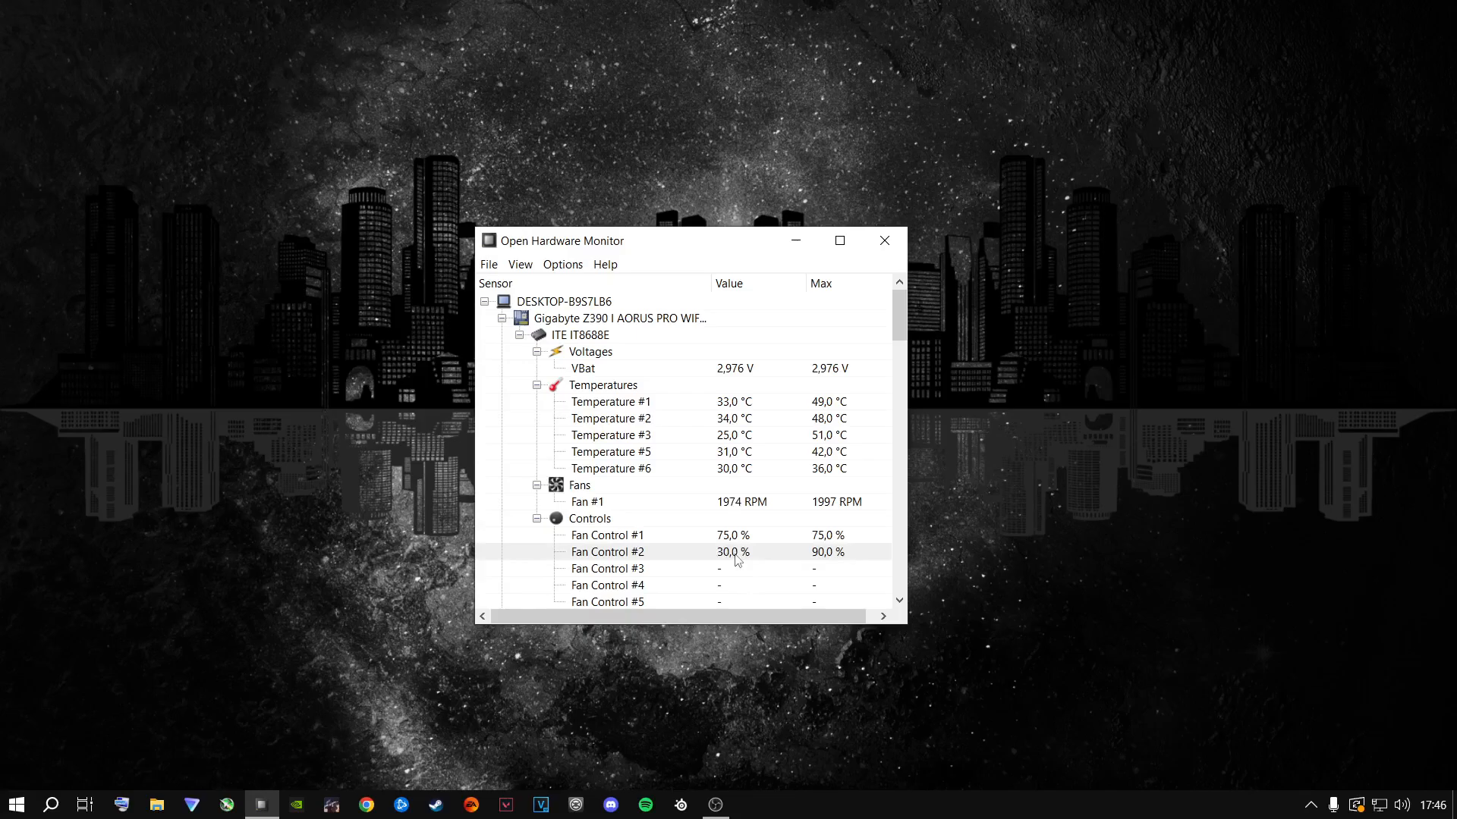
Set the manual speed of Fan Control #2 to 90 %
right_click(735, 559)
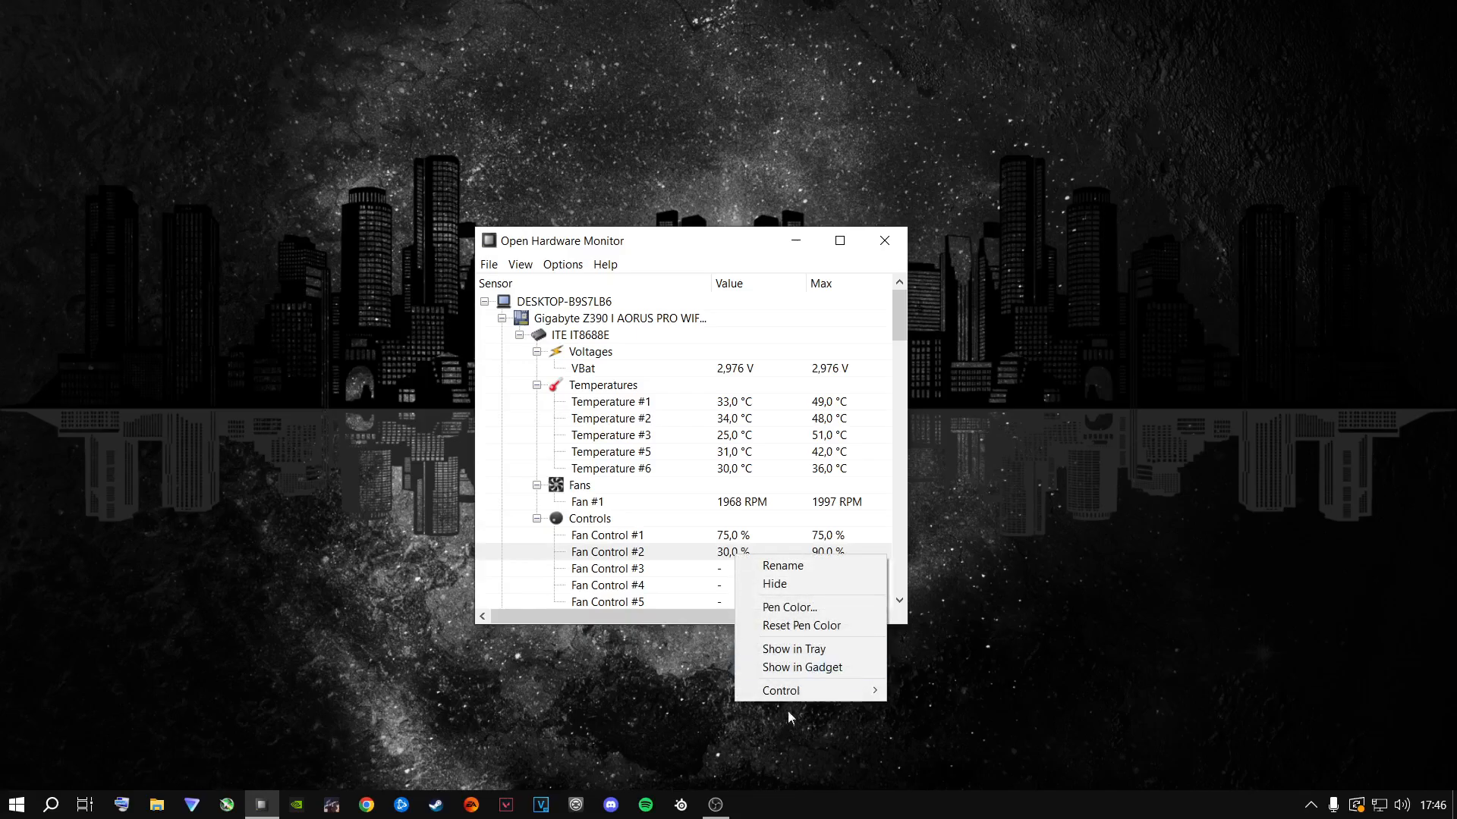
mouse_move(834, 692)
mouse_move(935, 713)
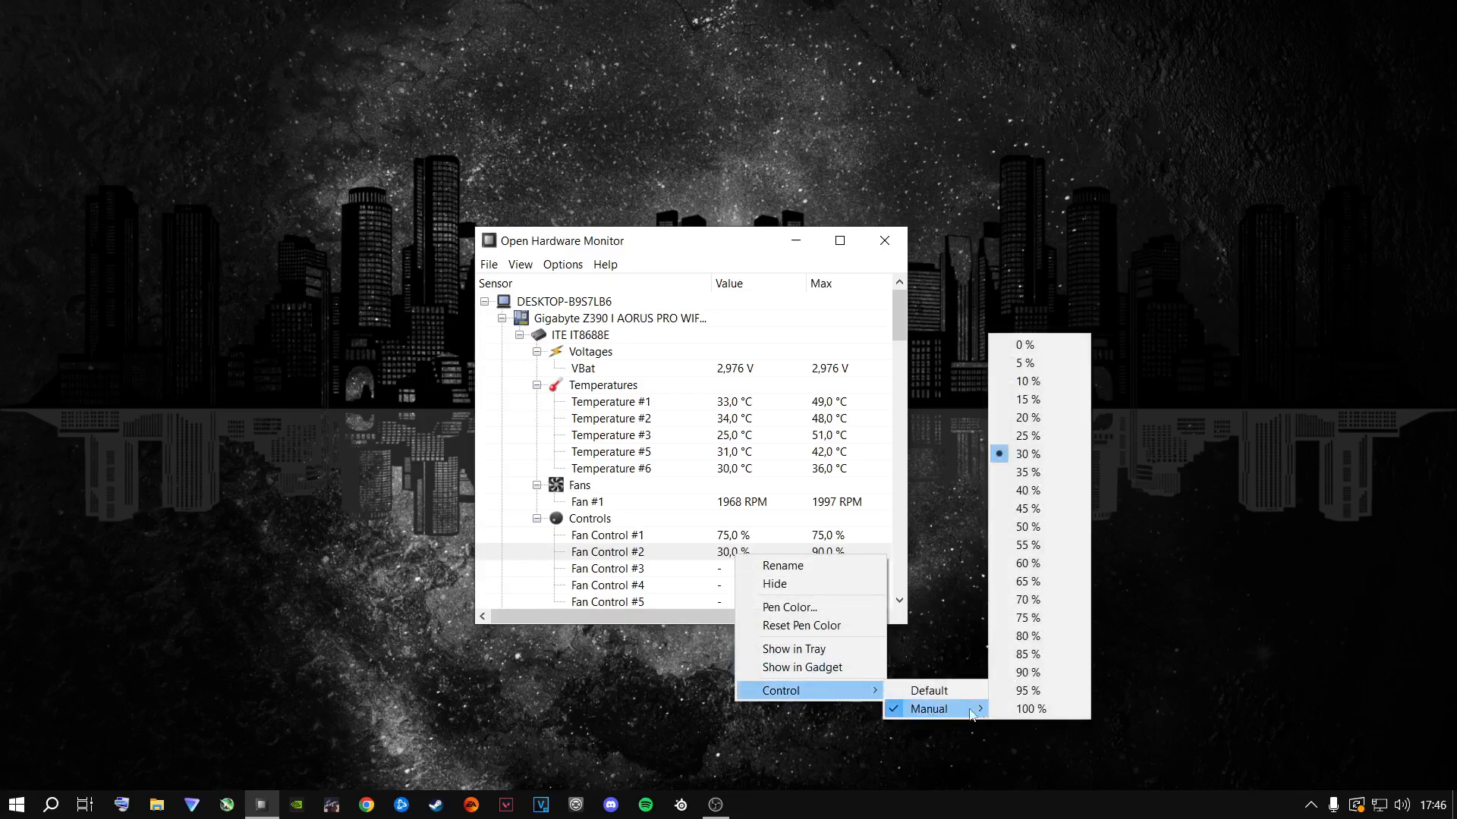
left_click(1036, 672)
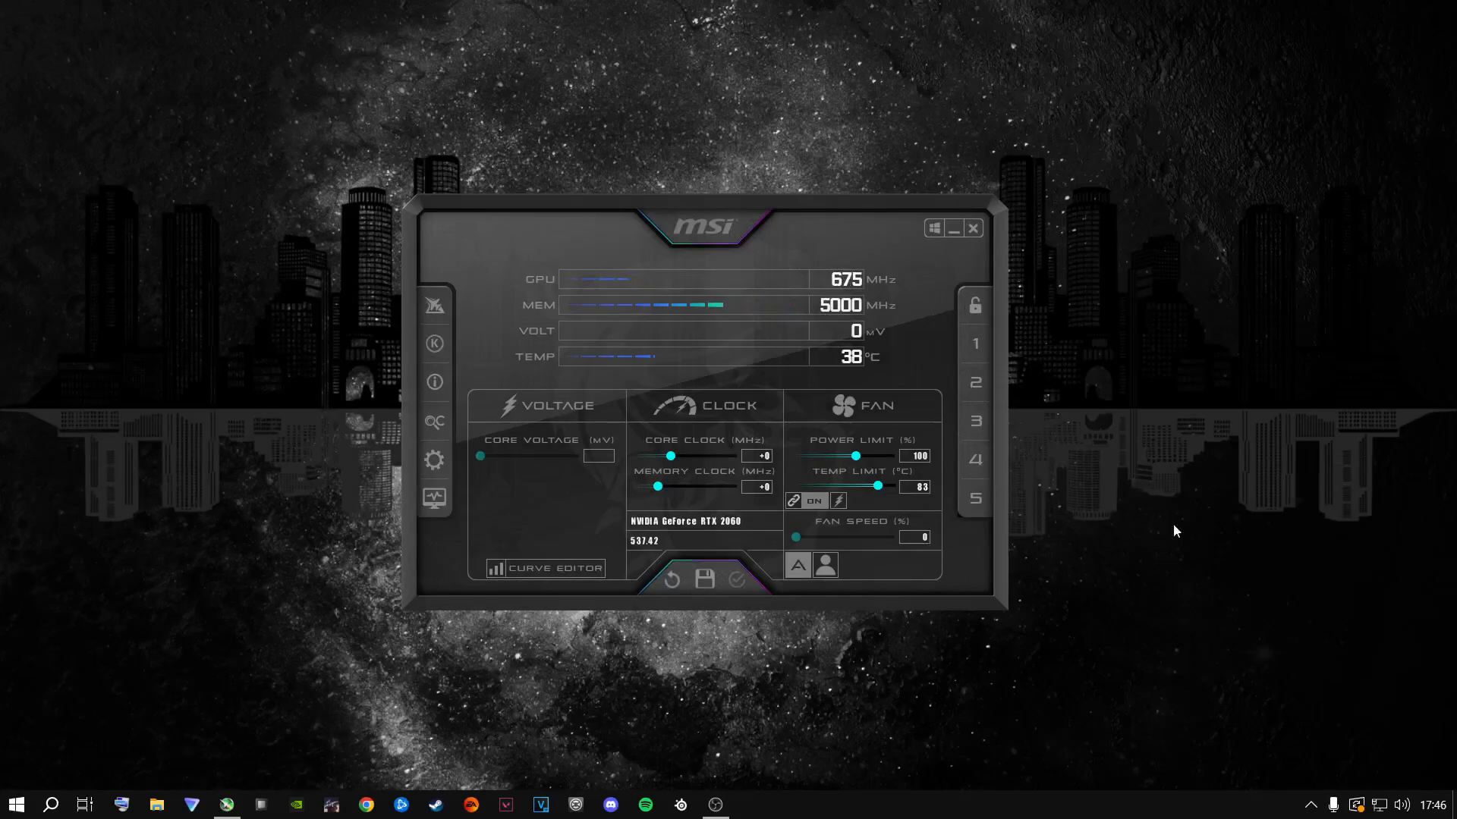
In MSI Afterburner, load saved profile 1 and switch to profile 2 to compare their clock and fan settings
left_click(977, 345)
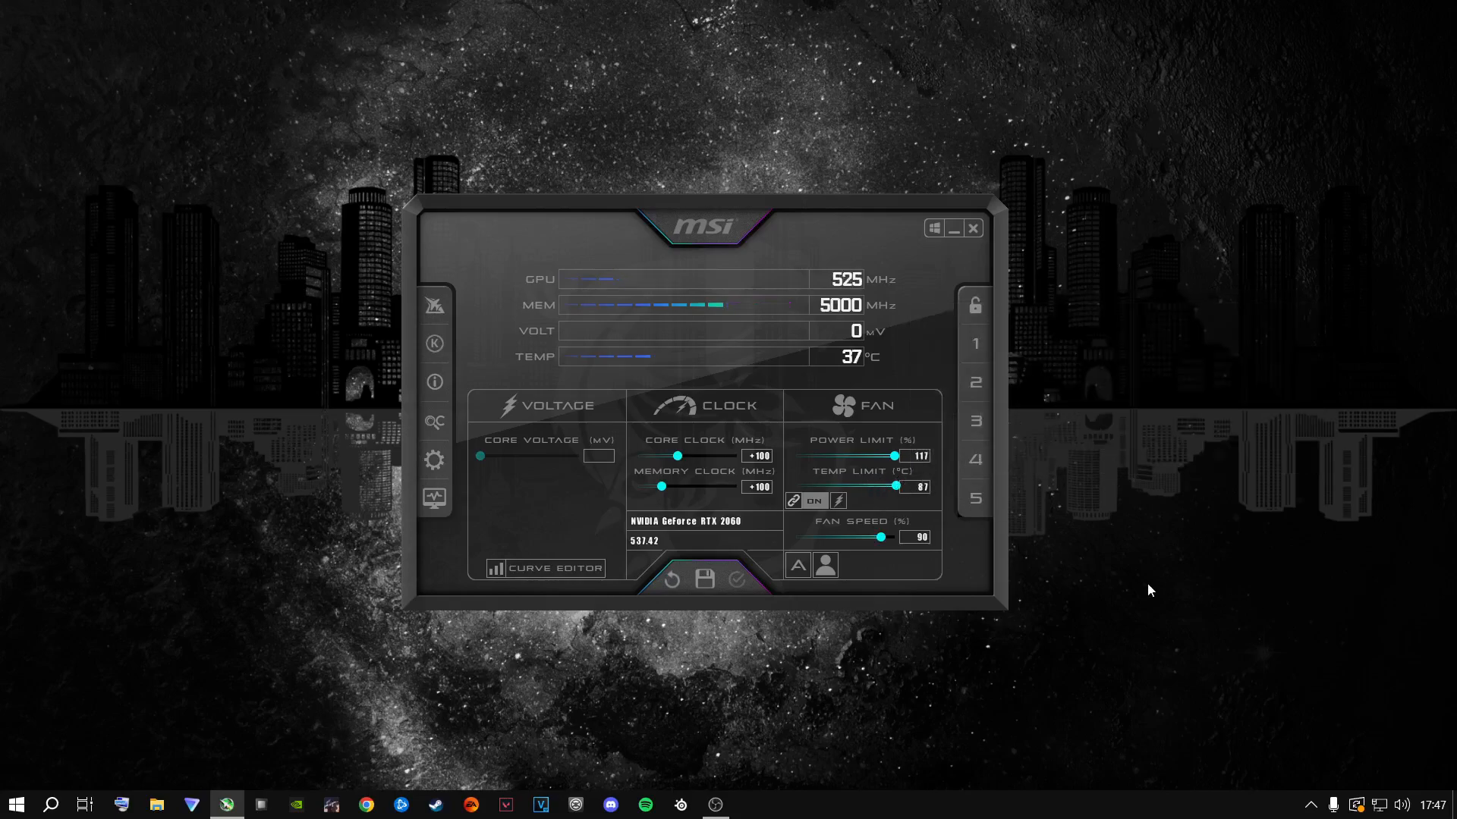
left_click(976, 385)
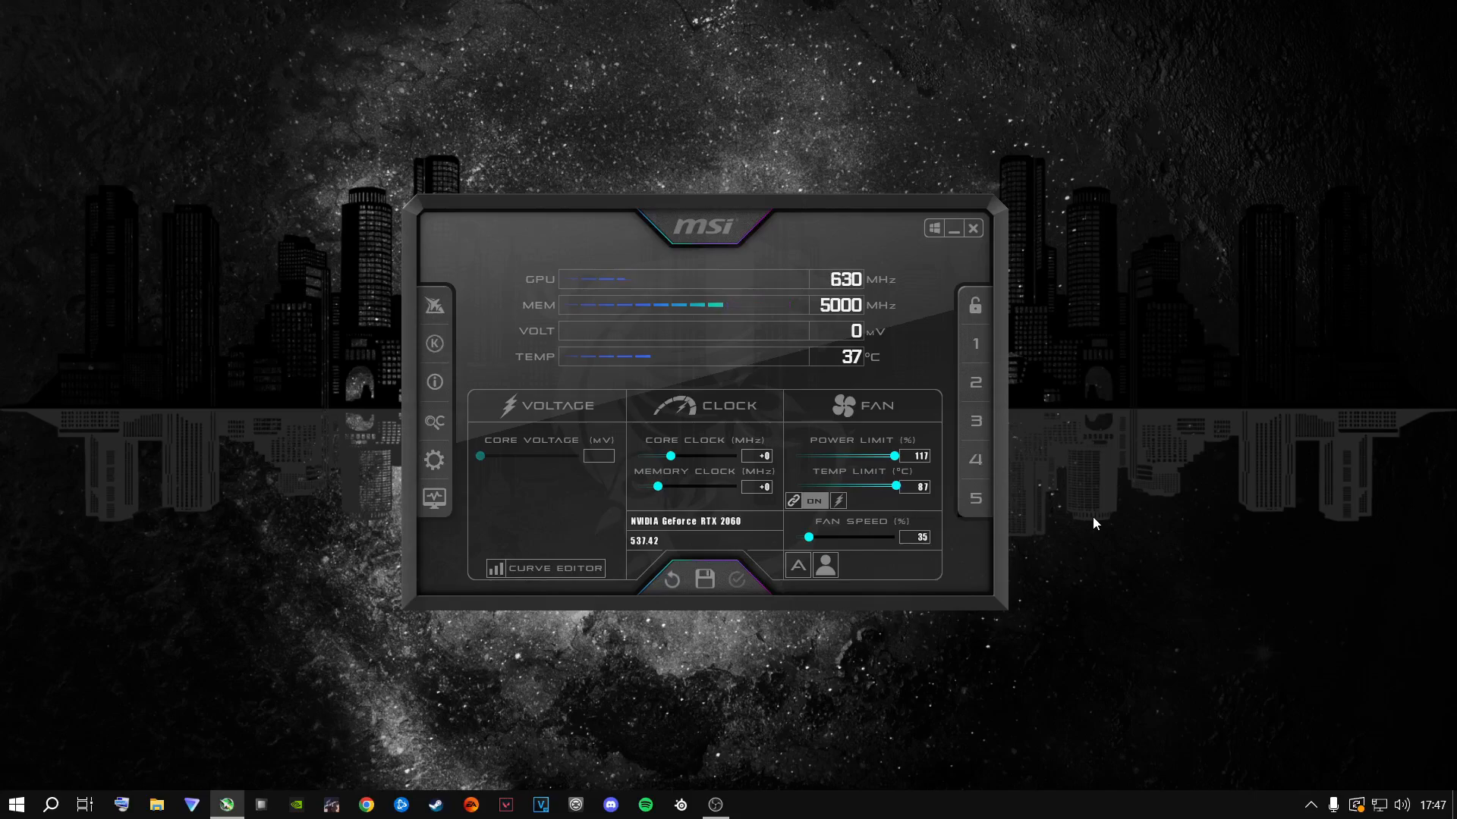
Try GPU fan speeds of 66 % and 40 %, apply the setting, and load and apply profile 3
left_click_drag(808, 537, 850, 538)
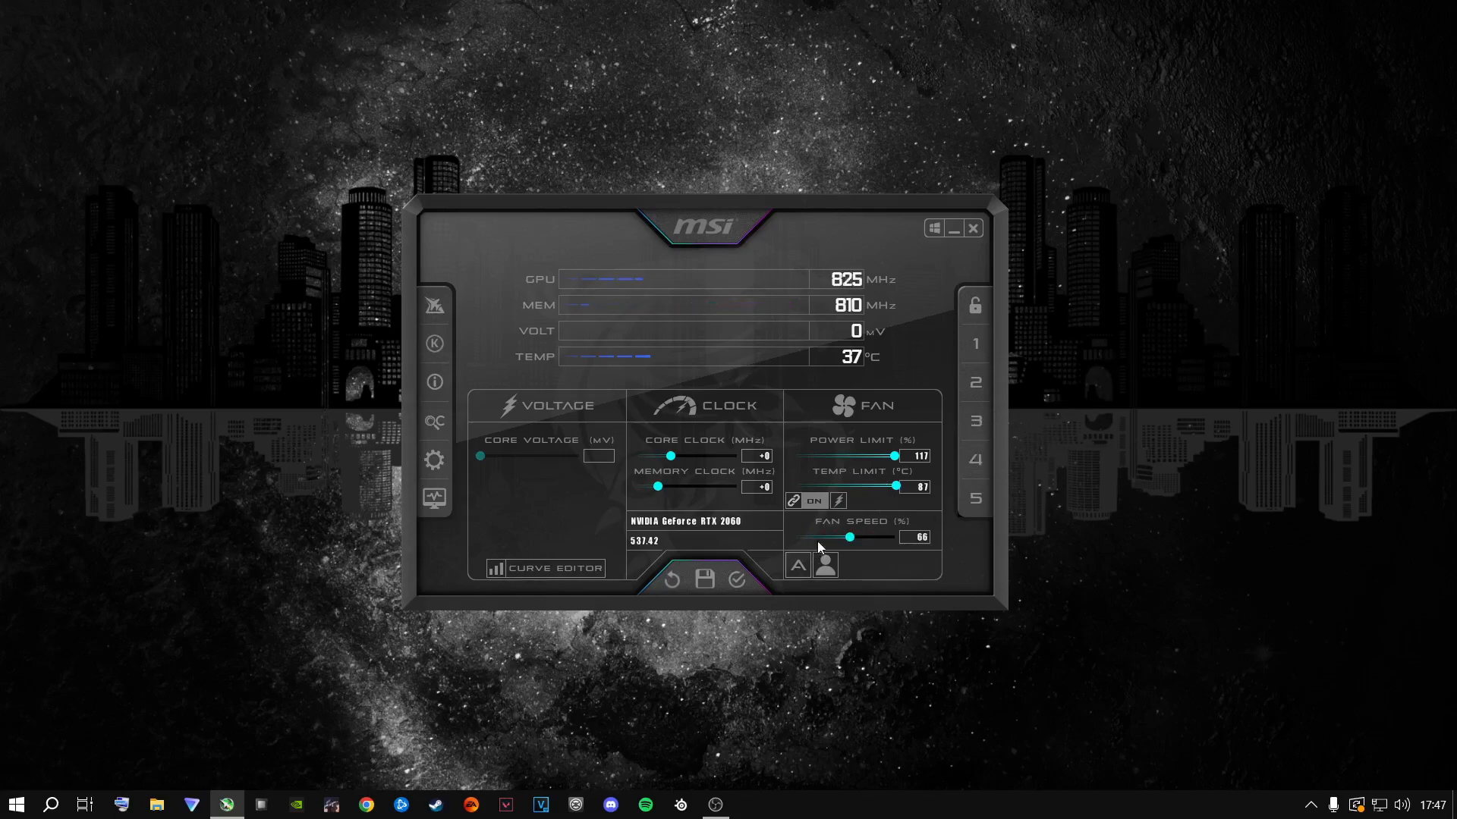
left_click_drag(850, 537, 816, 543)
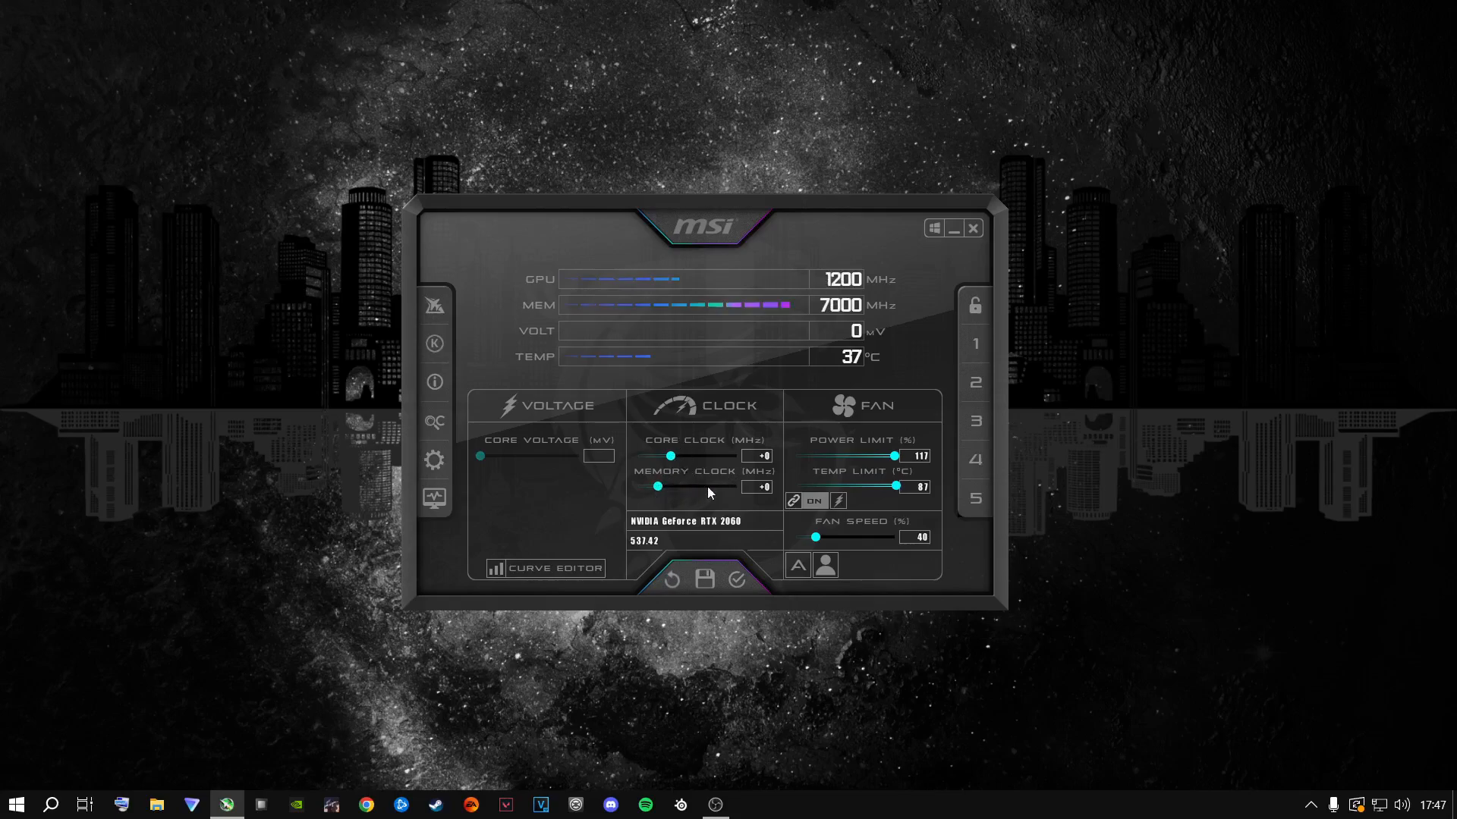
left_click(736, 579)
left_click(975, 421)
left_click(736, 581)
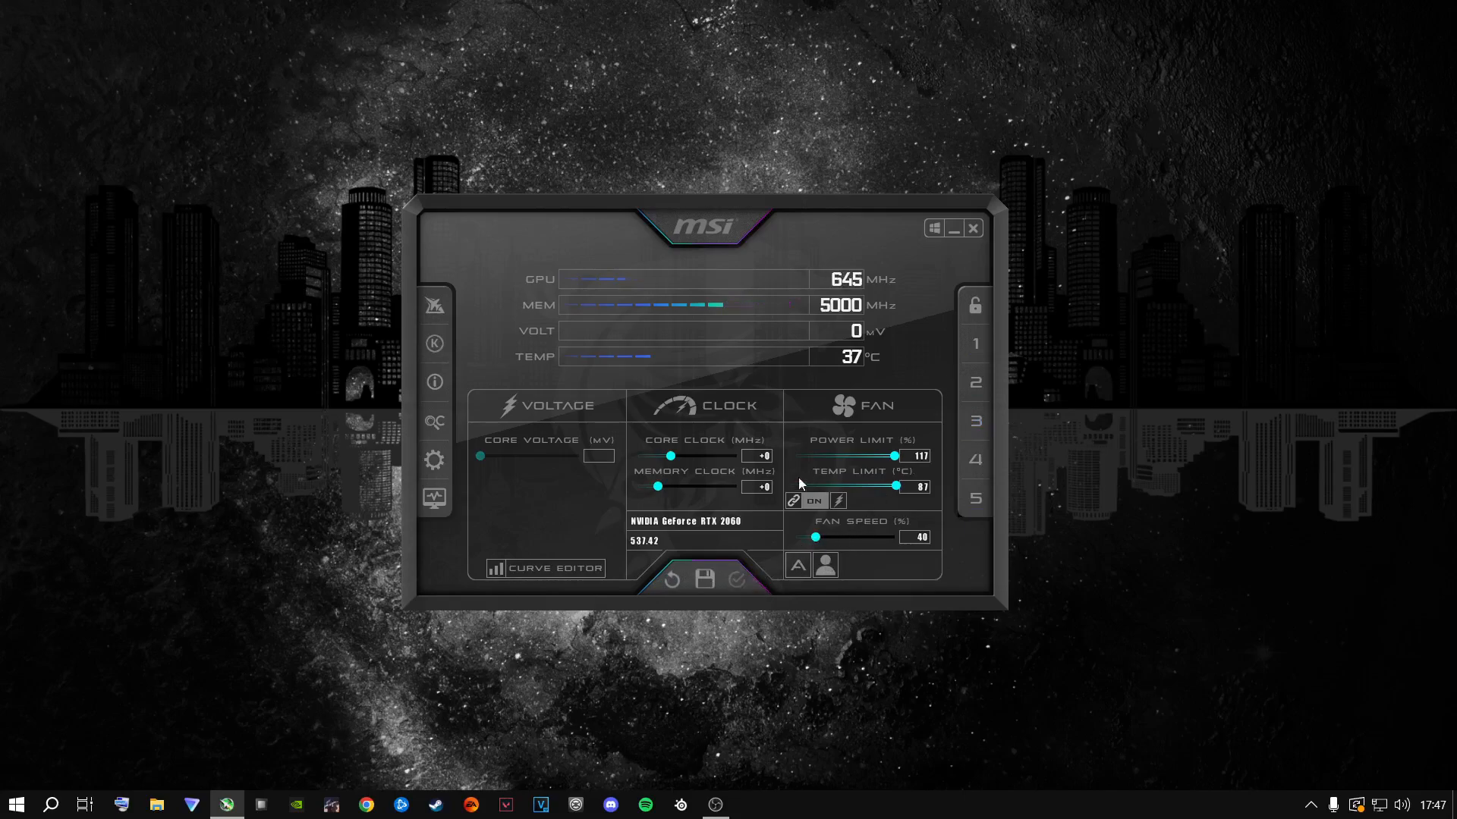
Raise the GPU fan speed to 90 % and apply it, and load and apply profile 4
left_click_drag(815, 537, 884, 543)
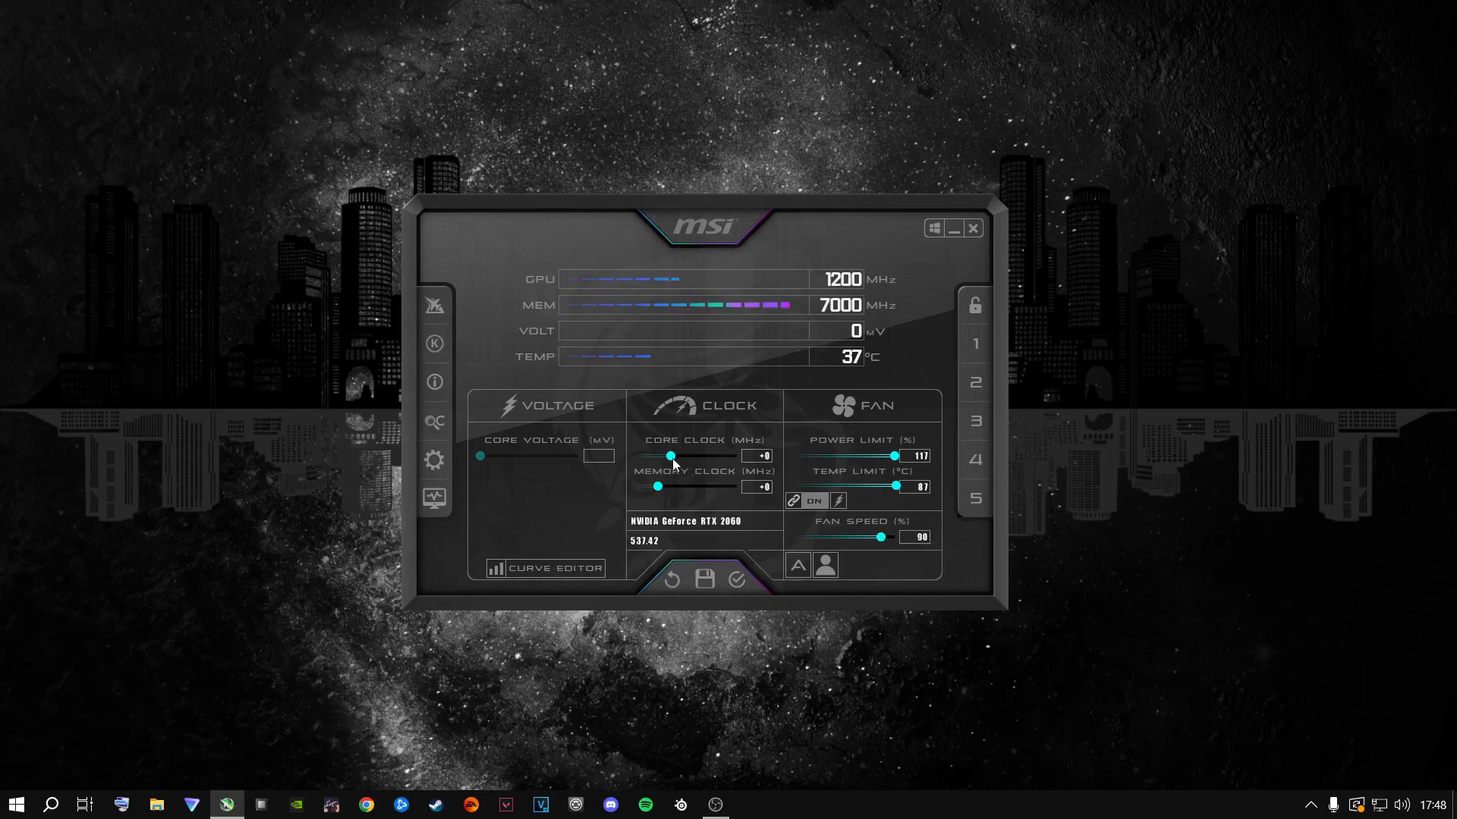
mouse_move(678, 462)
left_click(738, 583)
left_click(971, 456)
left_click(741, 579)
Load profile 3 again, apply its settings to the graphics card, and minimize the window
left_click(976, 429)
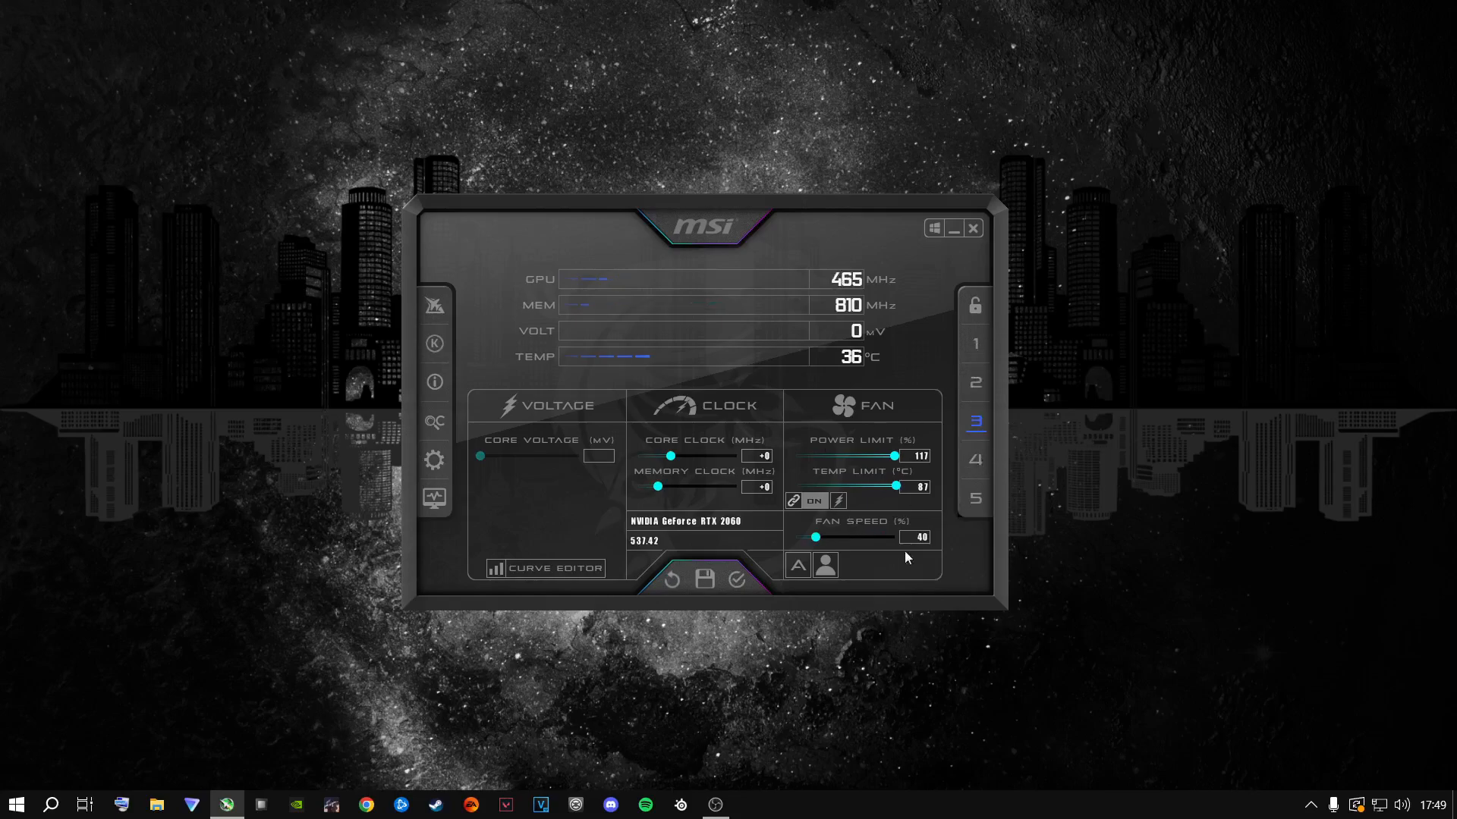
left_click(733, 589)
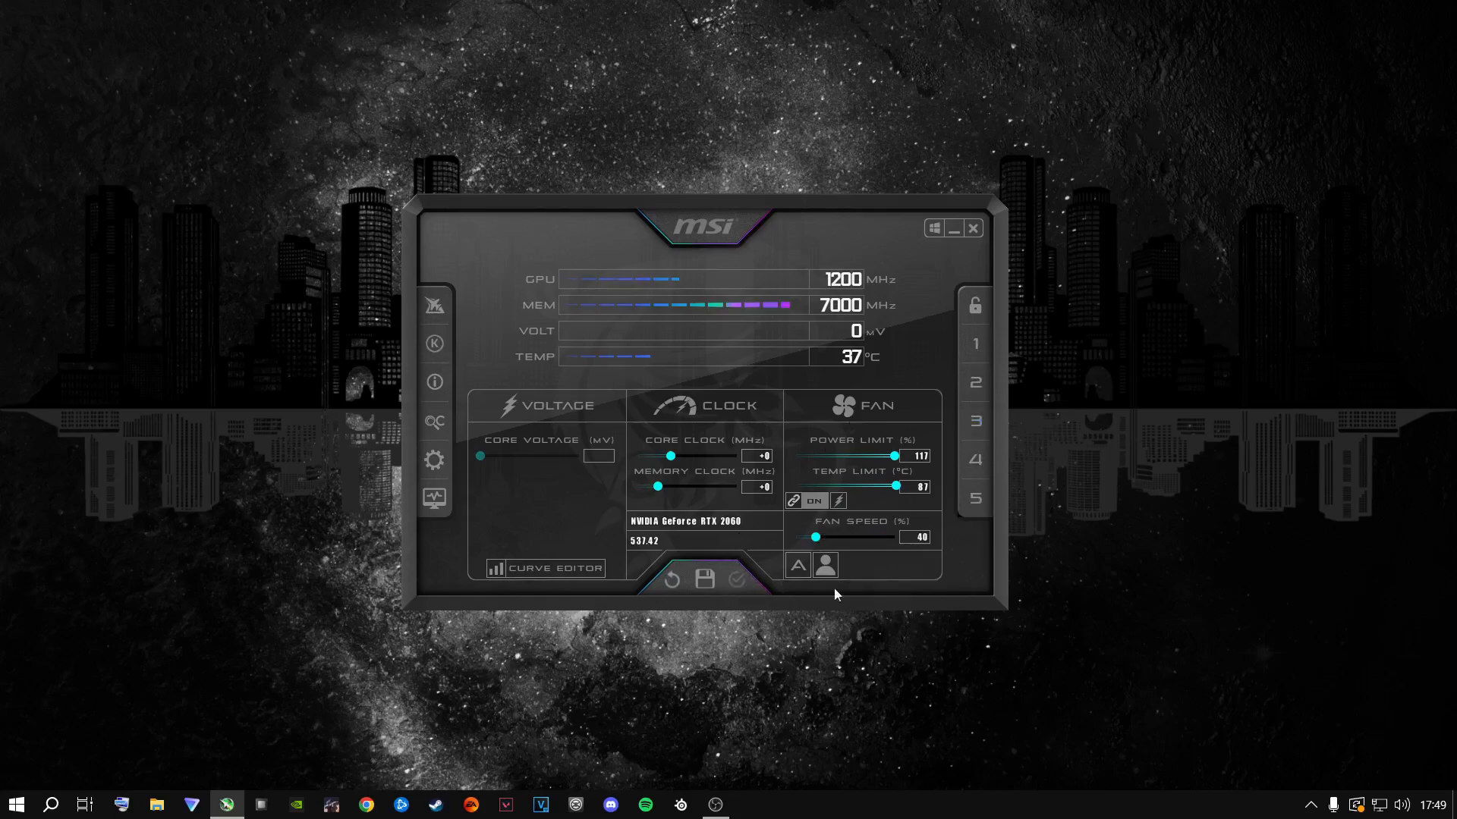
left_click(952, 228)
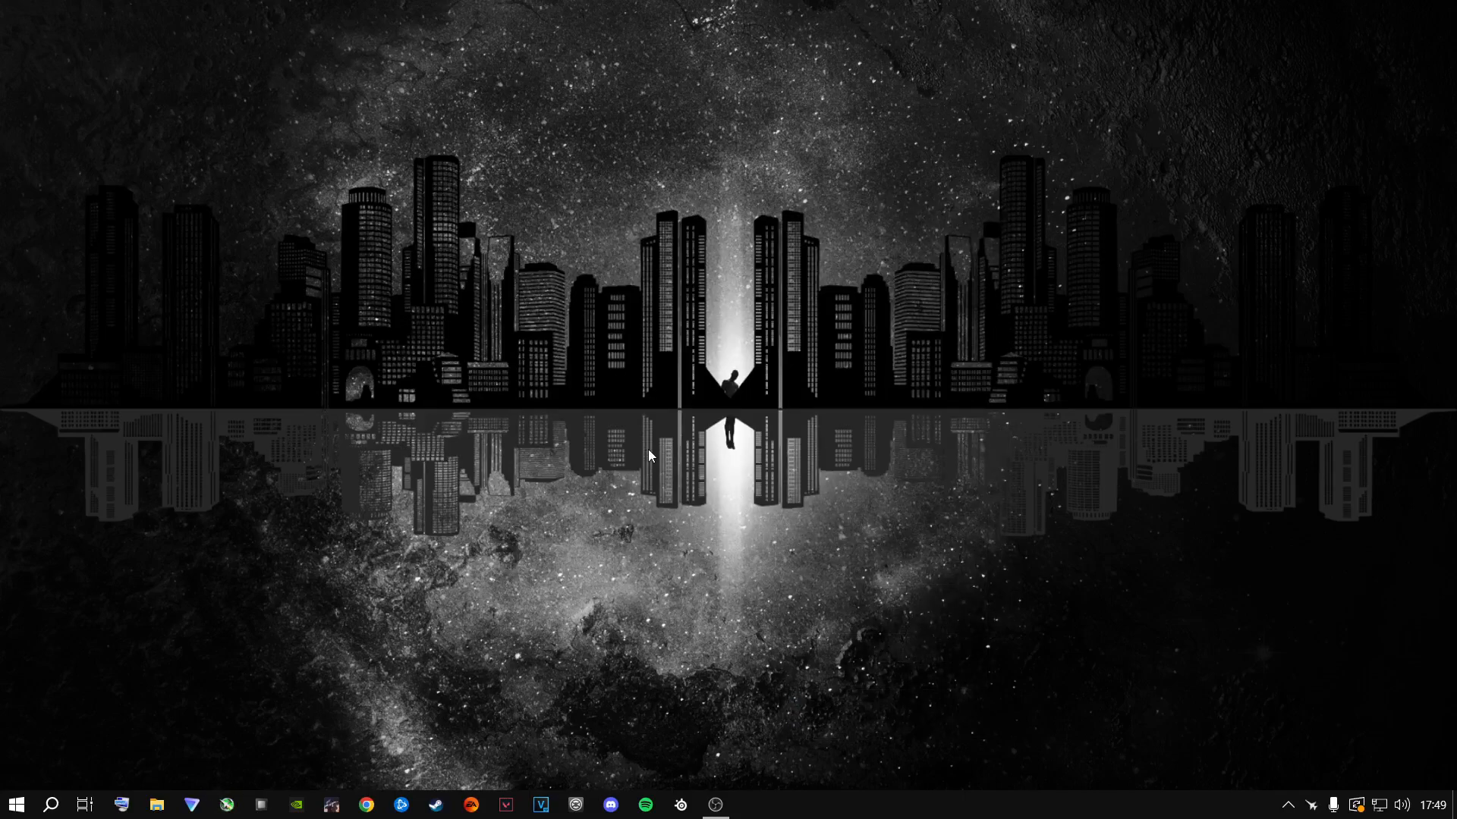